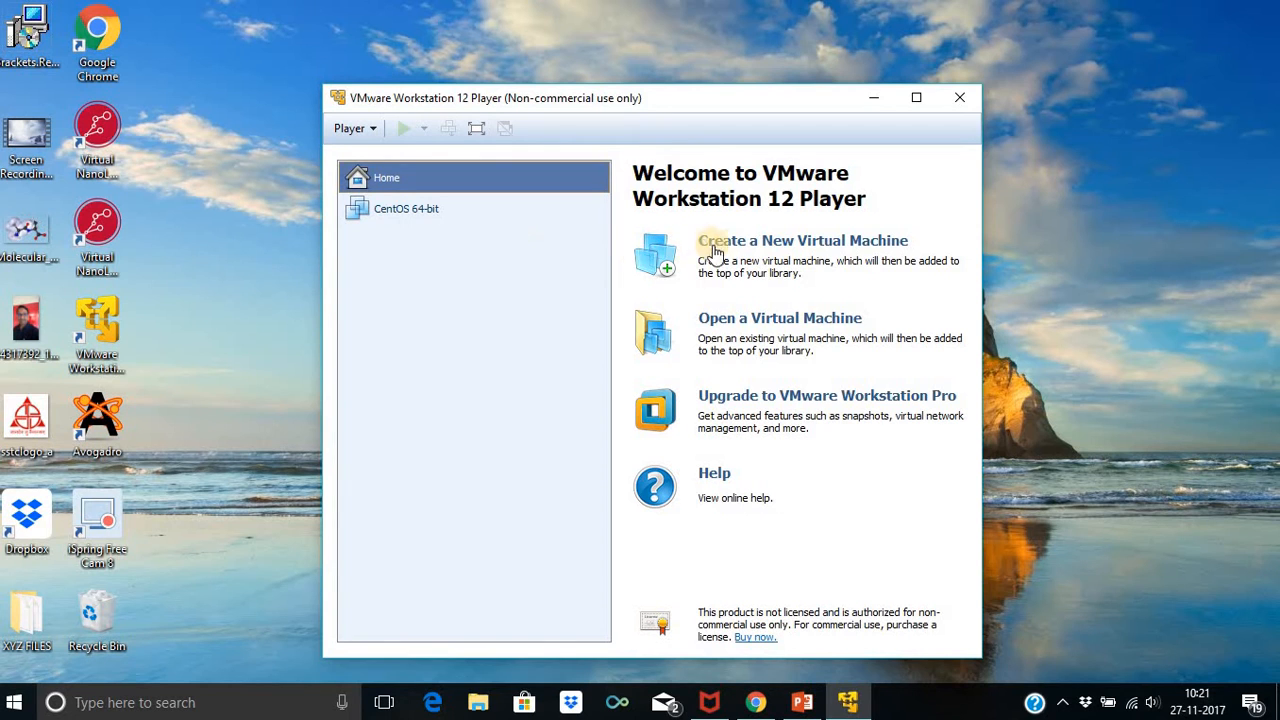
Begin creating a new virtual machine and dismiss the Software Updates offer for version 12.5.8
left_click_drag(806, 93, 1061, 29)
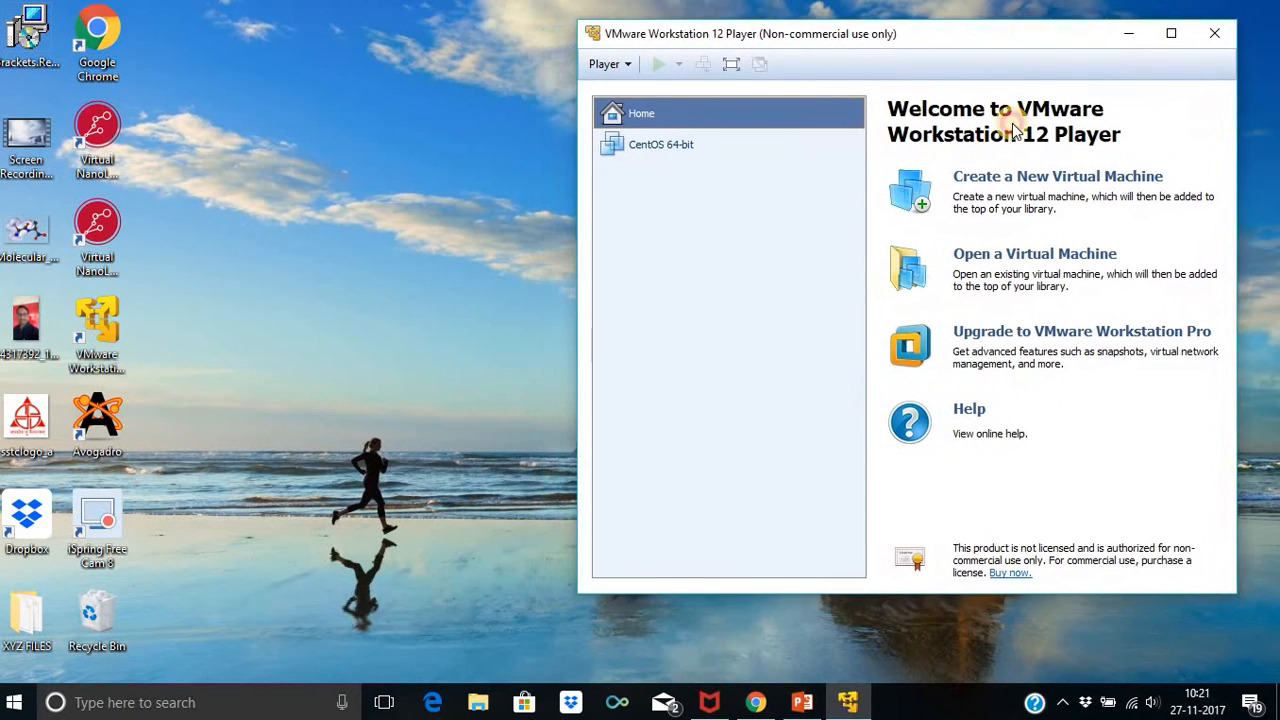
left_click(1001, 183)
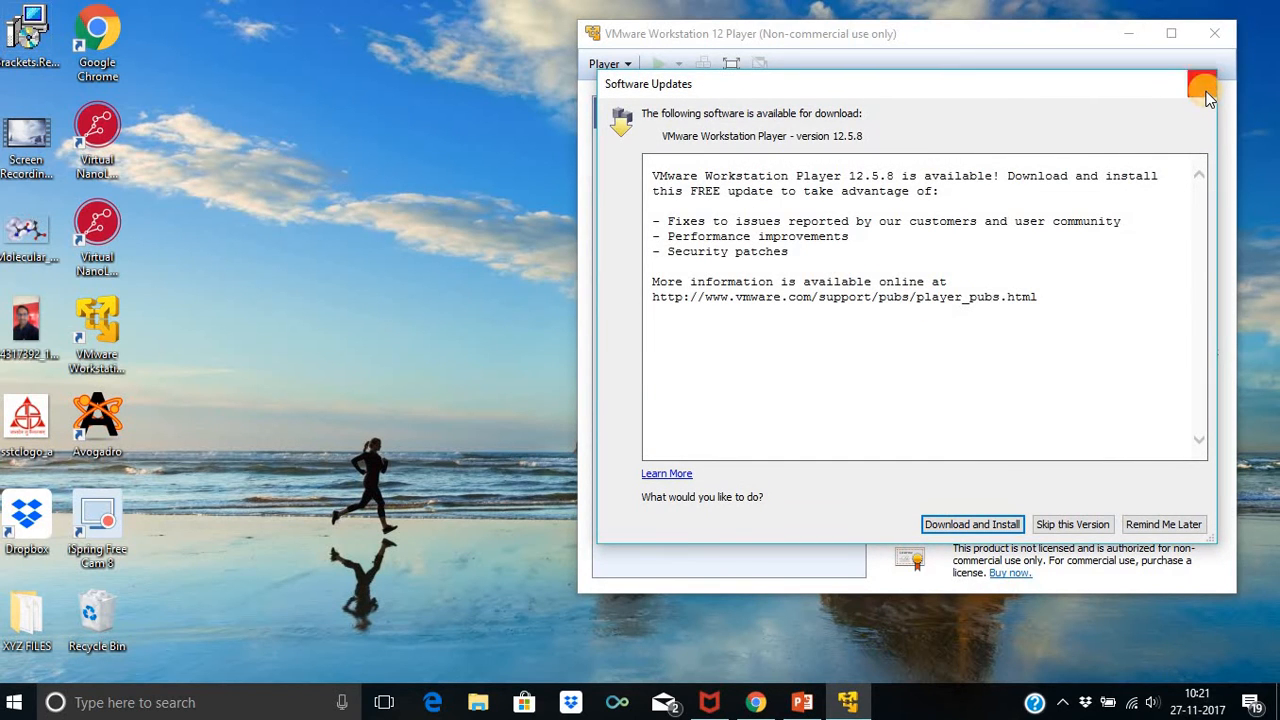
left_click(1202, 84)
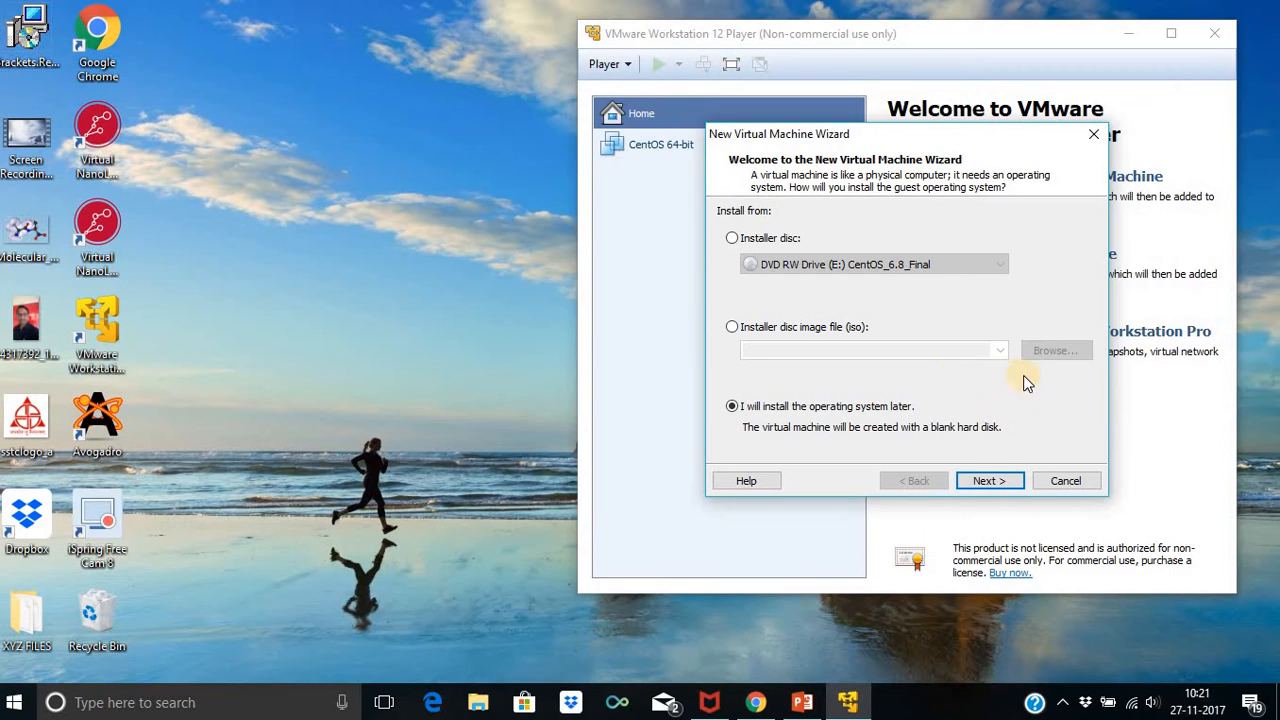
Choose to install the OS later with Linux CentOS as the guest, keeping the default name and location
left_click(1000, 480)
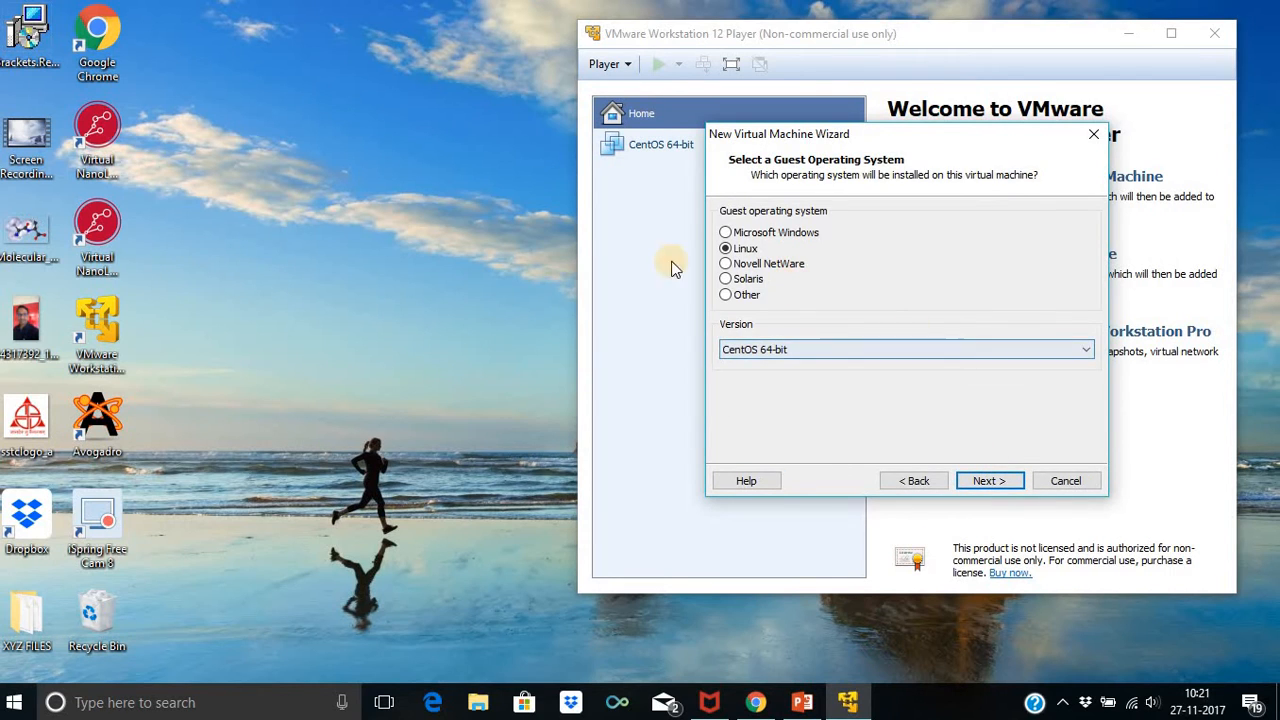
left_click(1040, 353)
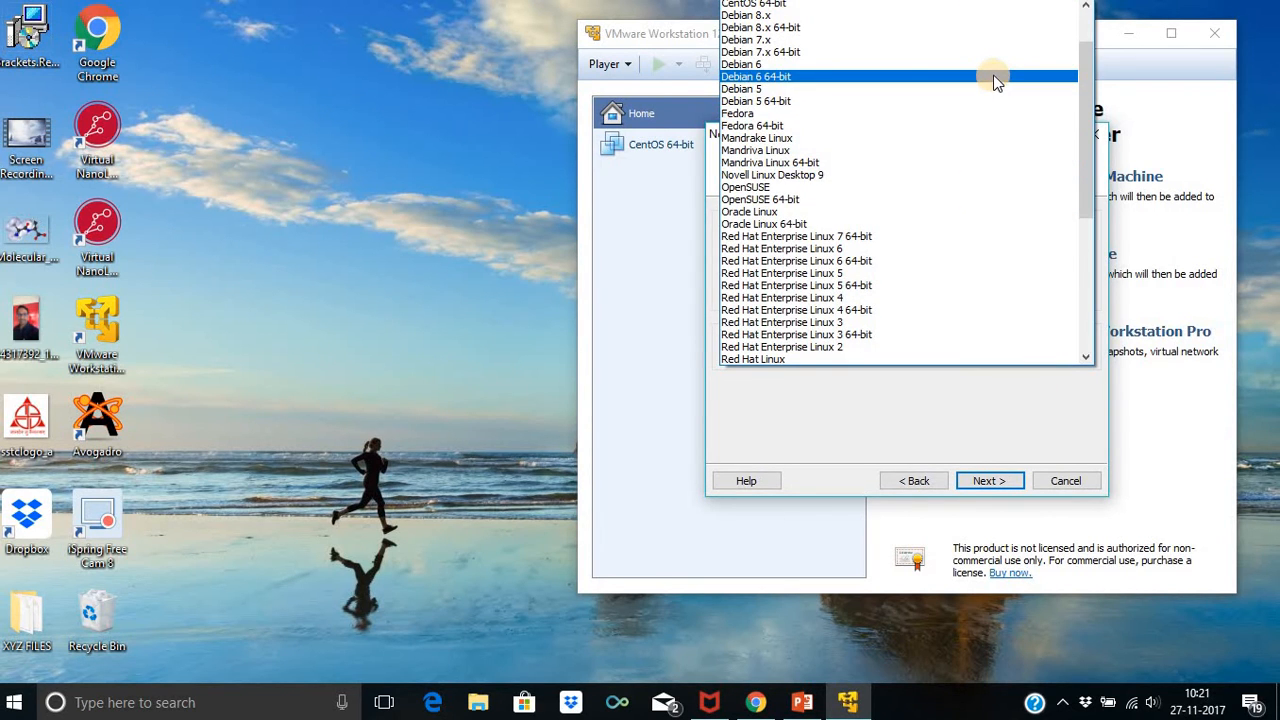
scroll(995, 55, "up", 1)
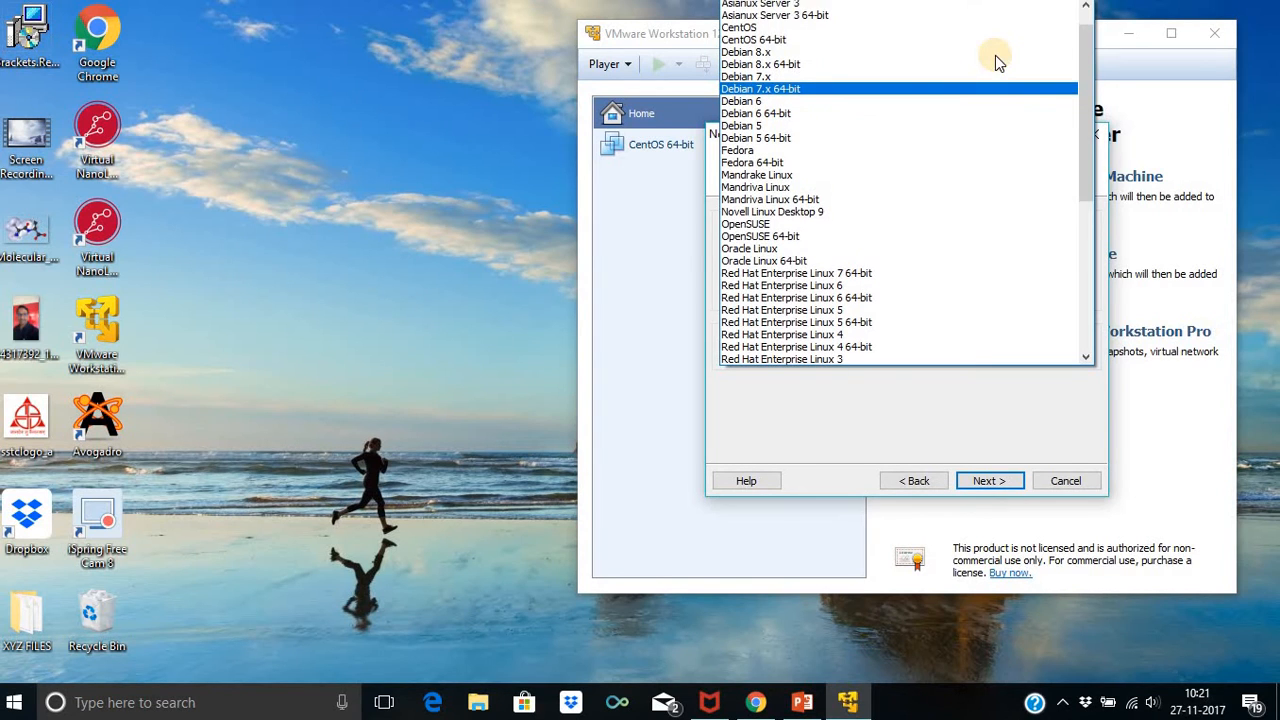
left_click(1005, 27)
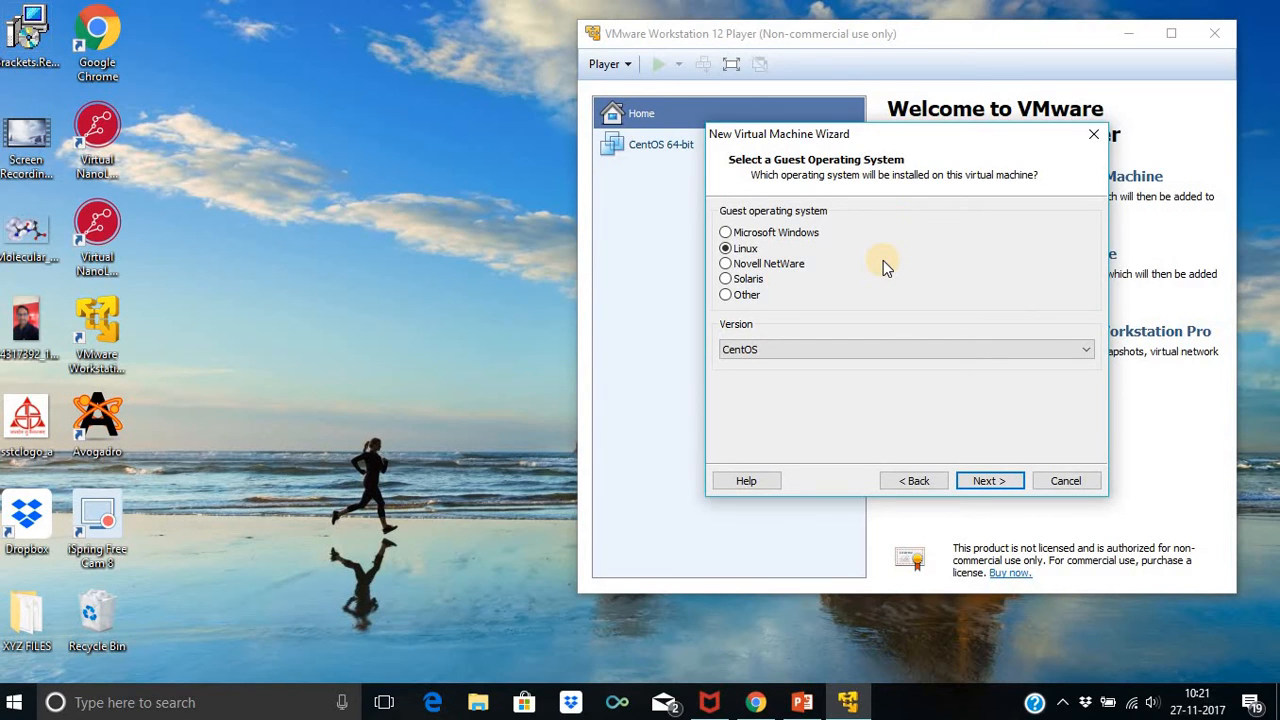
left_click(982, 484)
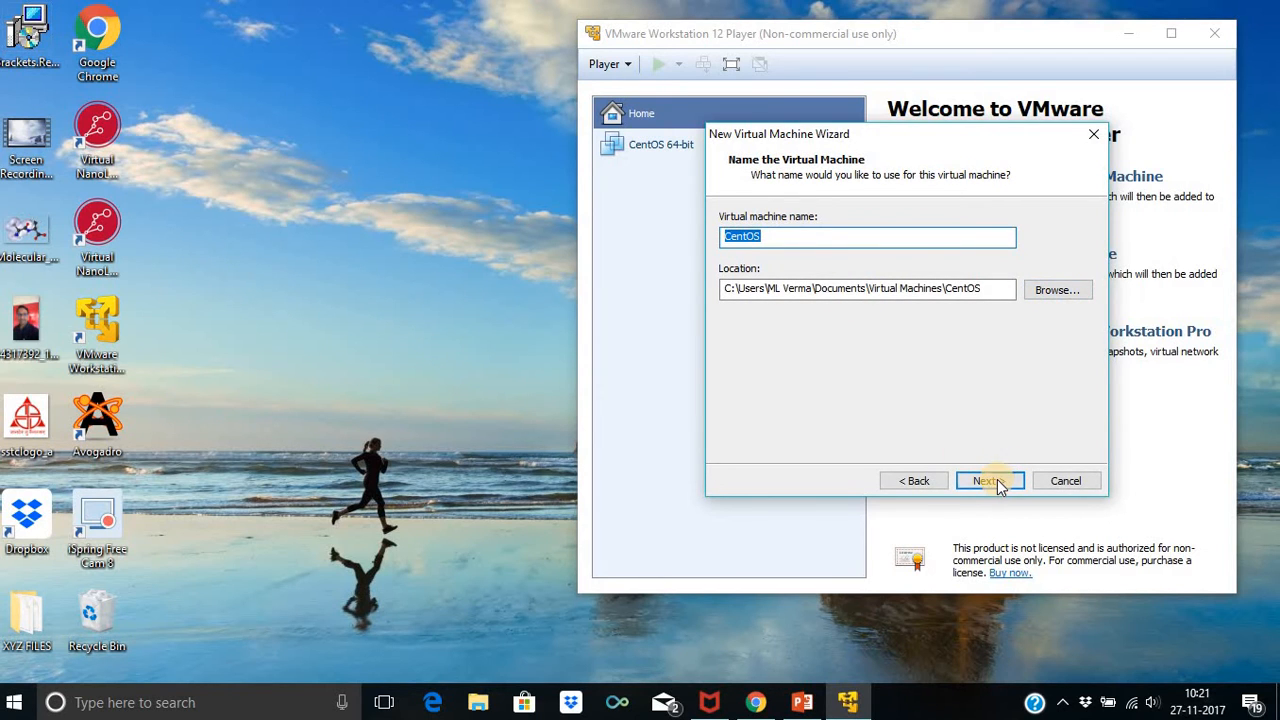
left_click(988, 481)
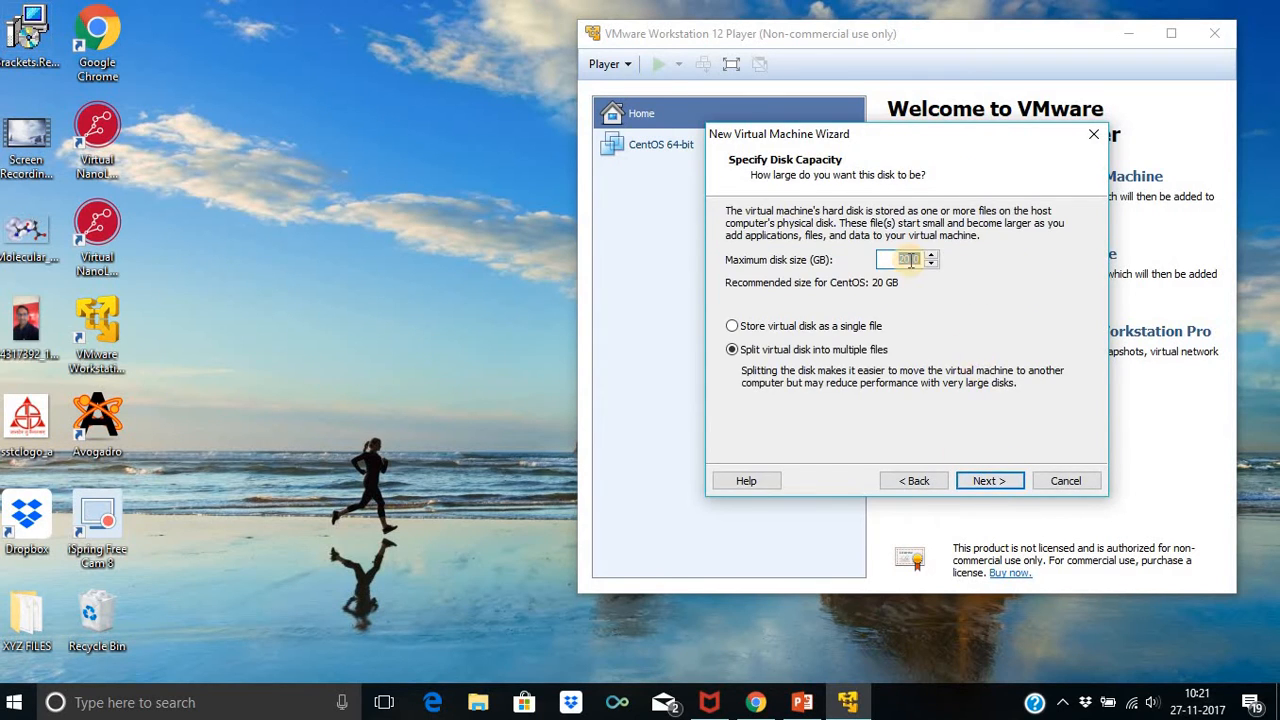
Set the maximum disk size to 100 GB, stored as a single file
left_click(907, 259)
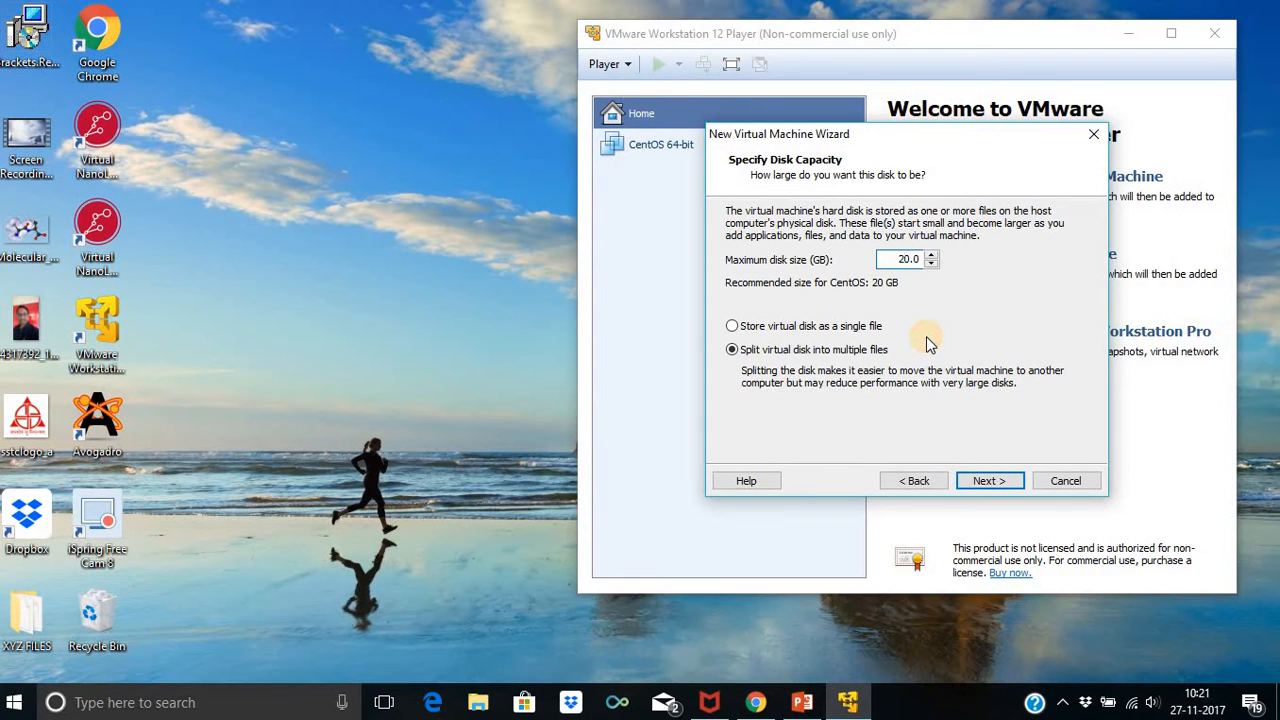
key("BackSpace")
type("10")
left_click(731, 328)
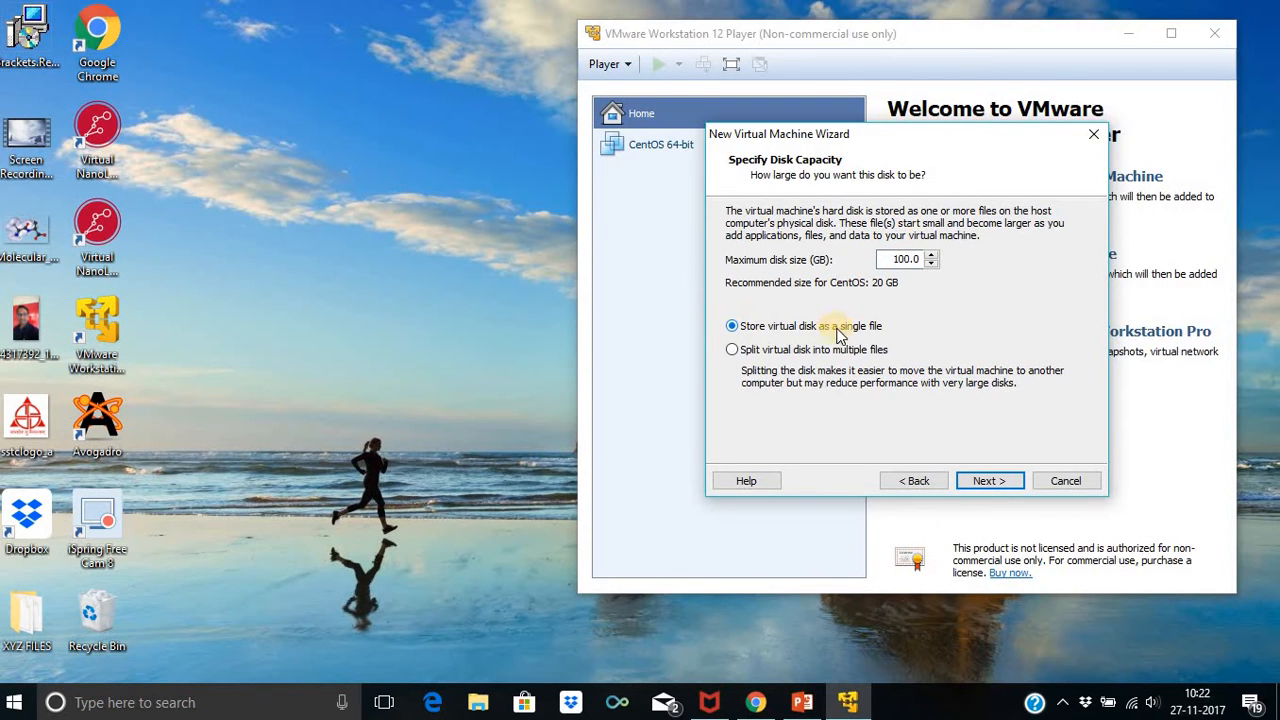
left_click(983, 484)
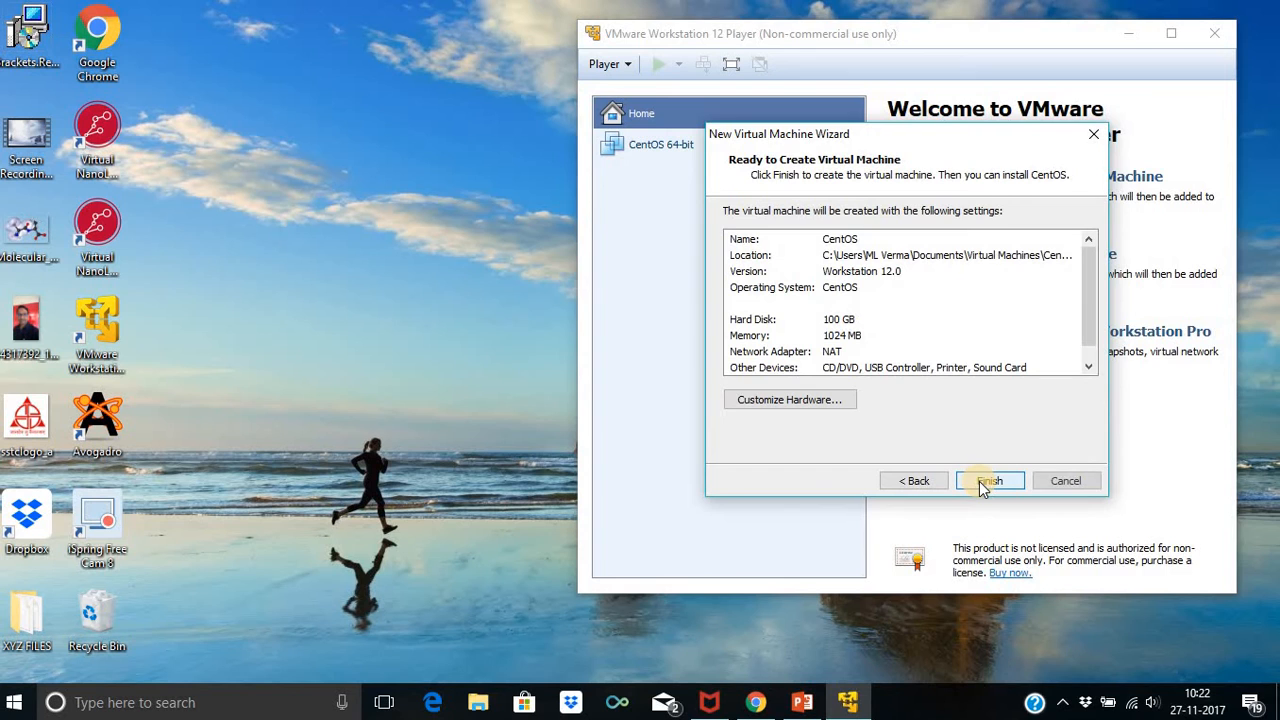
left_click(819, 401)
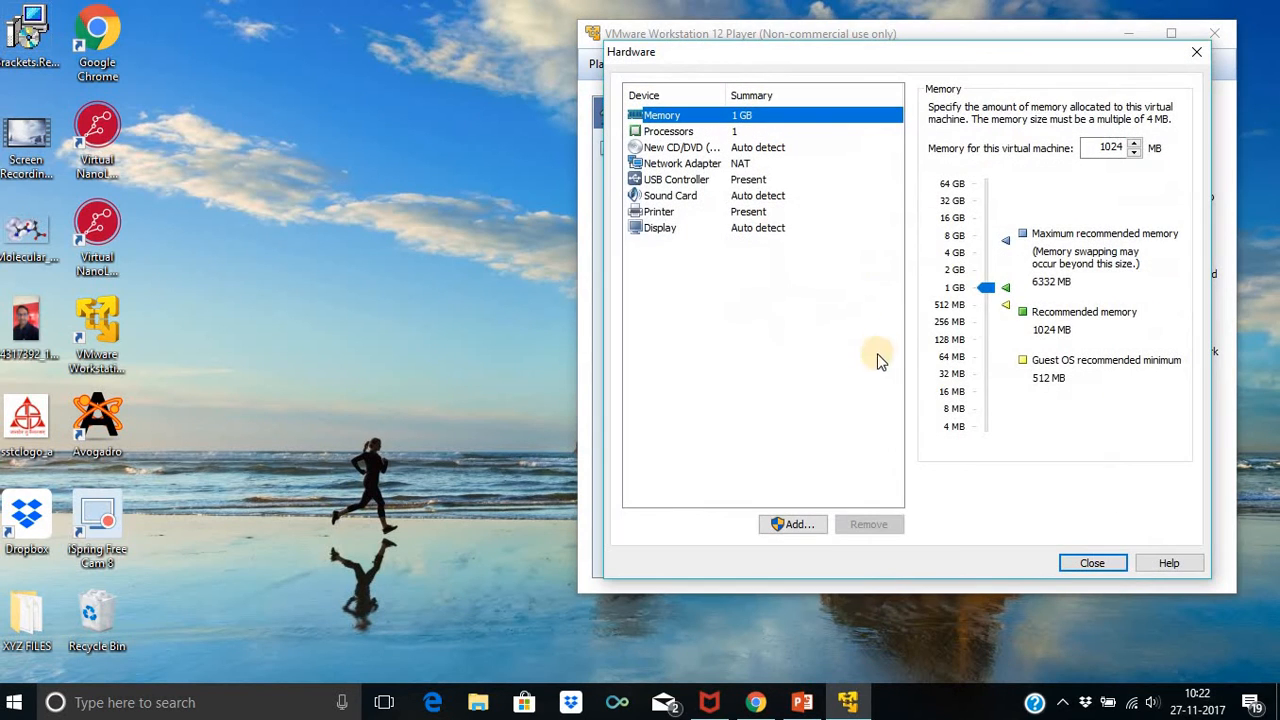
Set the VM memory to 7024 MB and the processor cores to 4
left_click(1102, 148)
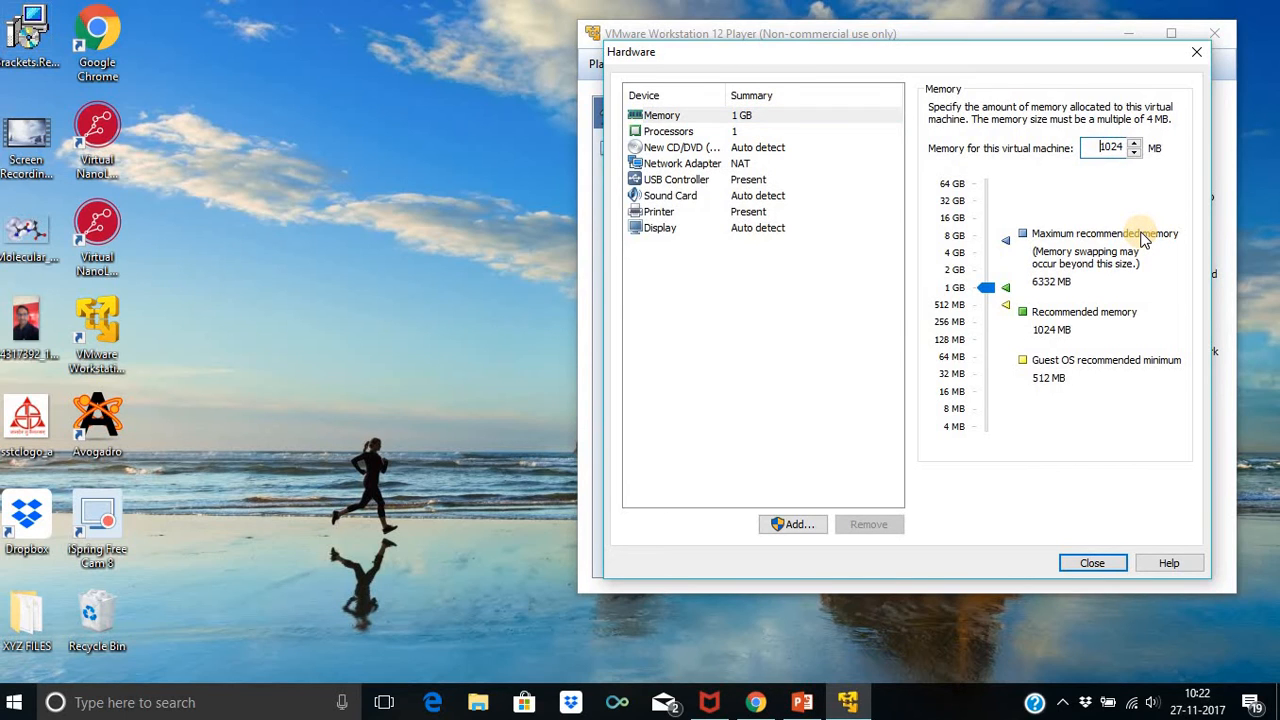
key("Delete")
type("7")
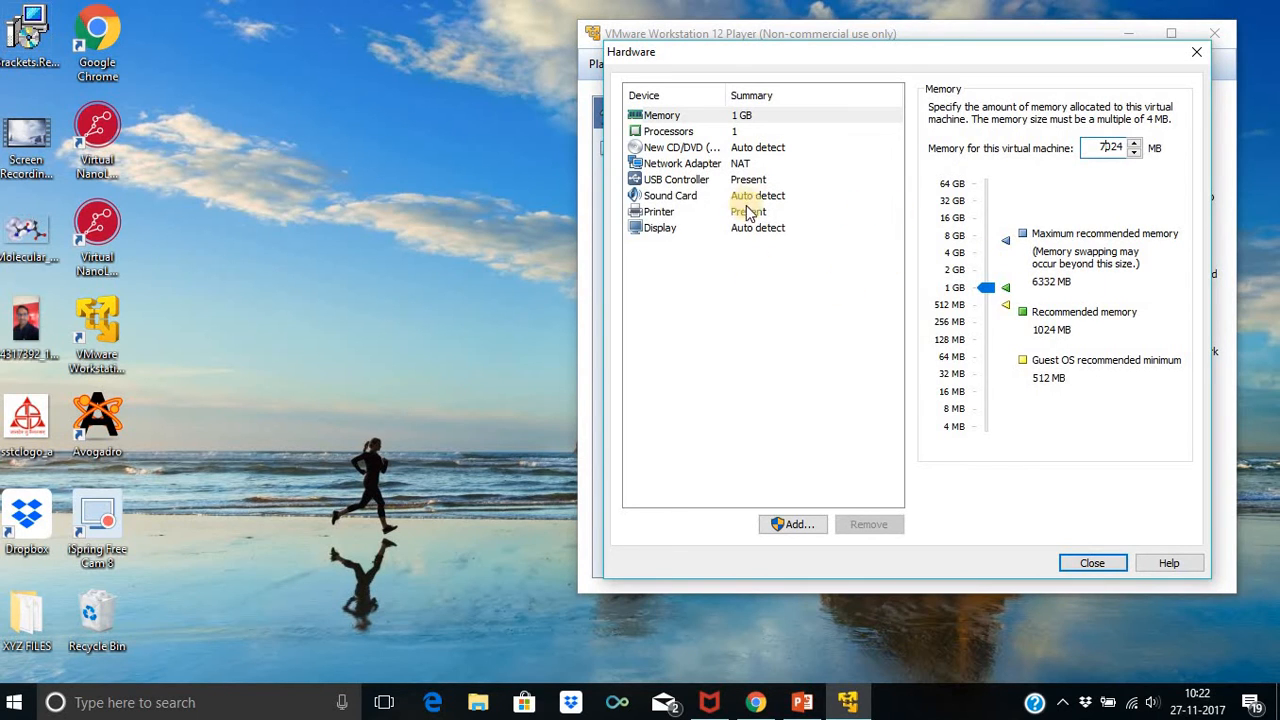
left_click(740, 133)
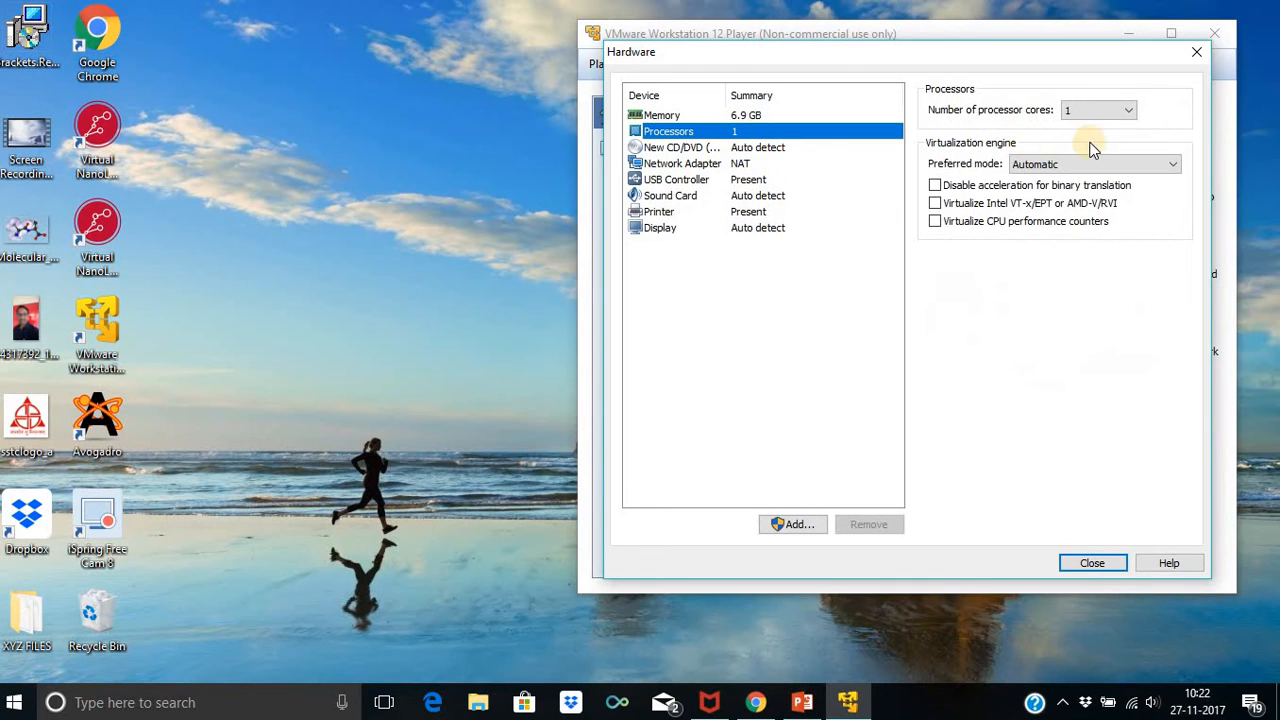
left_click(1110, 118)
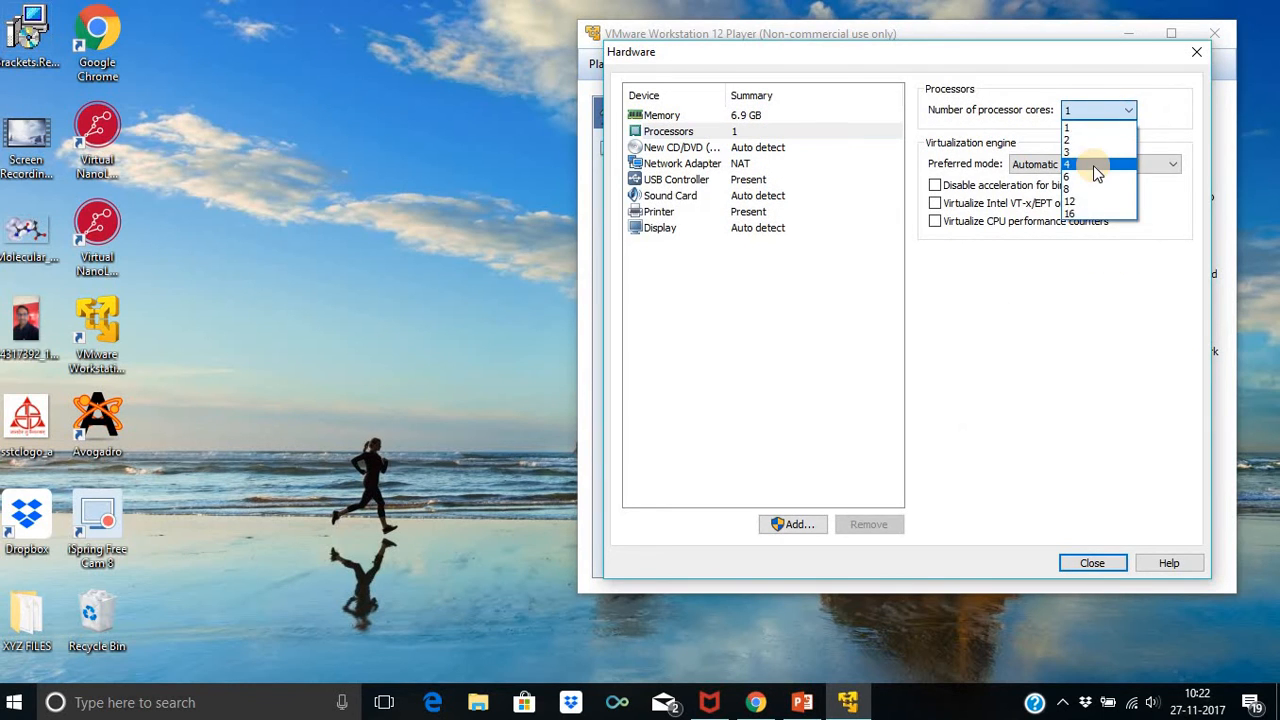
left_click(1093, 165)
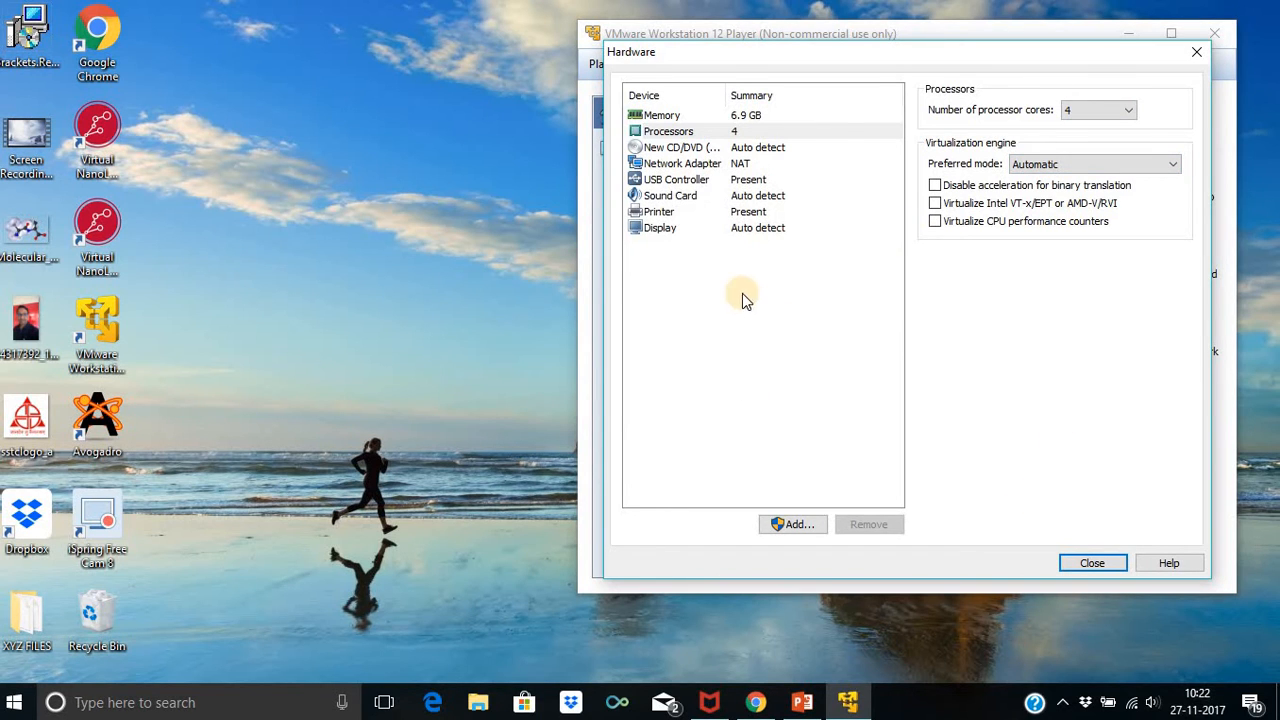
left_click(1078, 562)
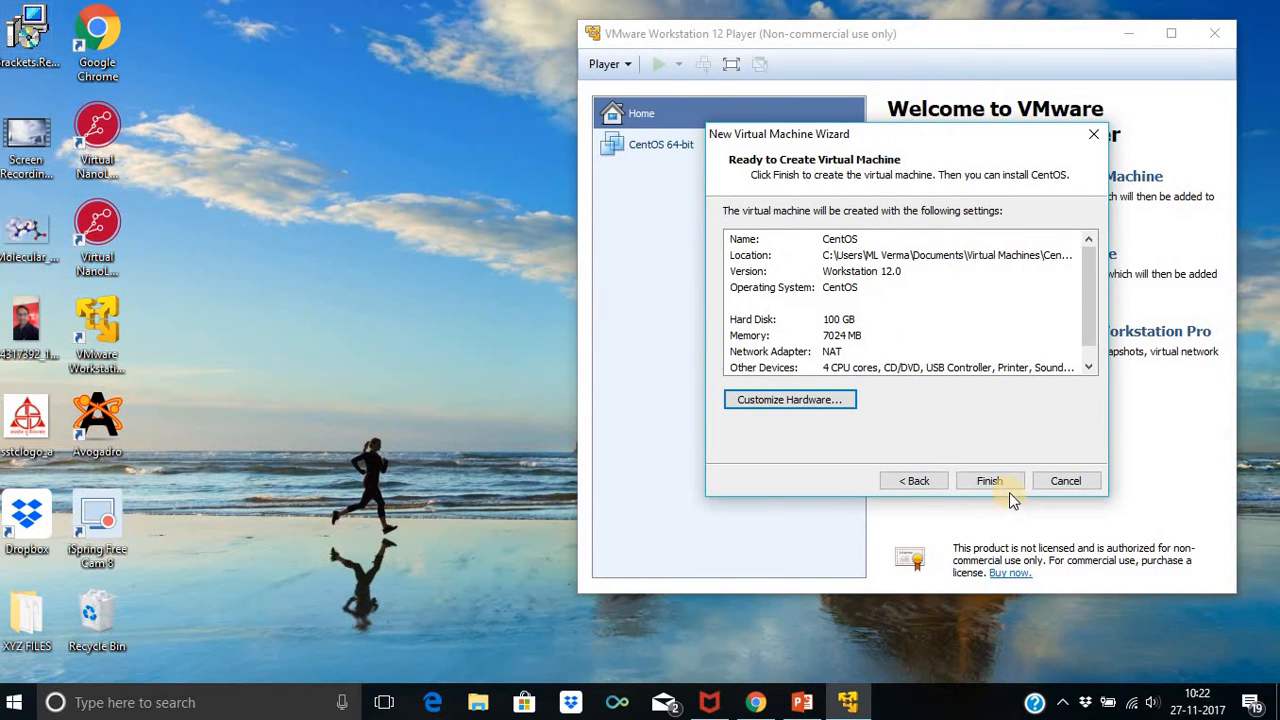
Finish the wizard, power on the CentOS VM and acknowledge the Removable Devices notice
left_click(1008, 481)
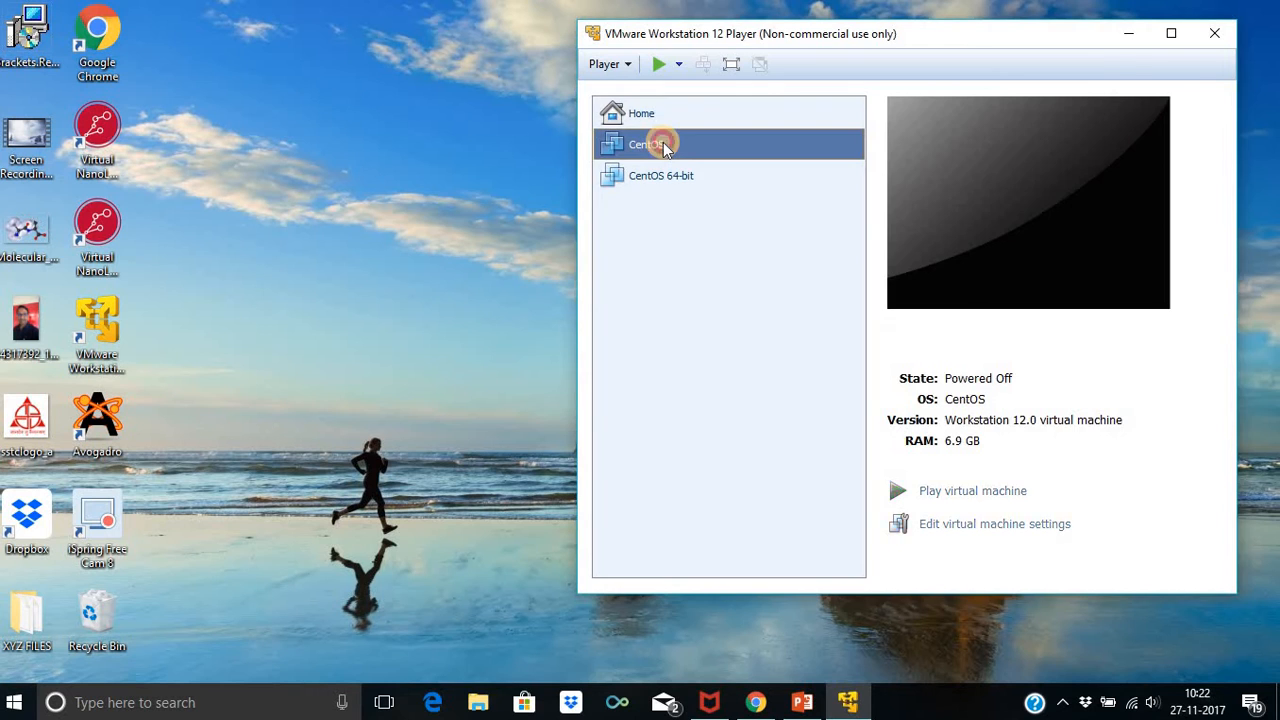
double_click(663, 145)
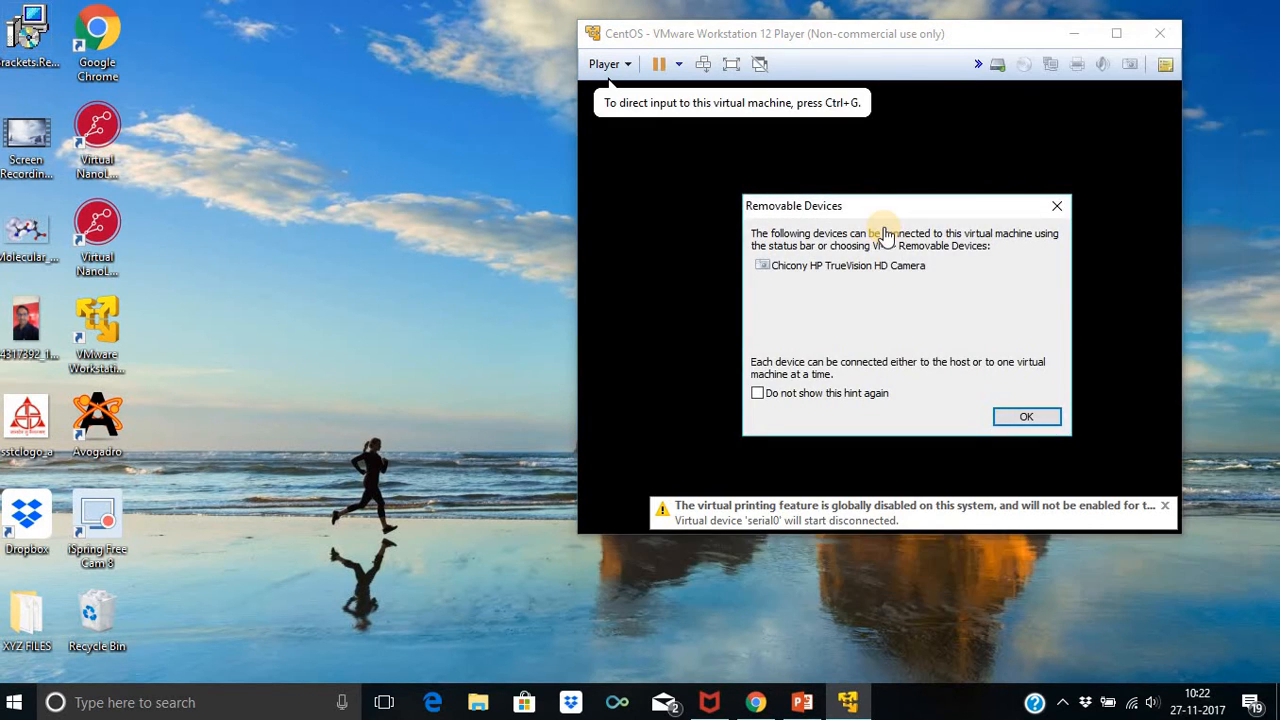
left_click(1011, 414)
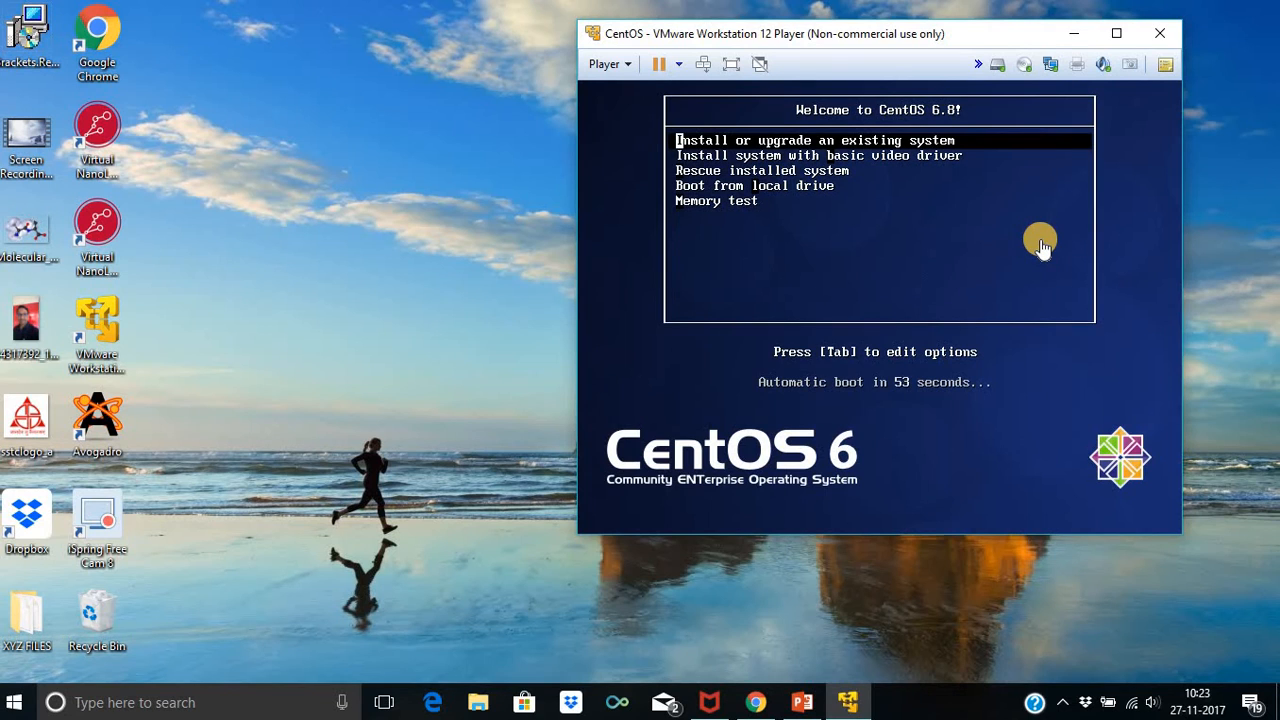
Select 'Install or upgrade an existing system' from the CentOS 6.8 boot menu
left_click(980, 145)
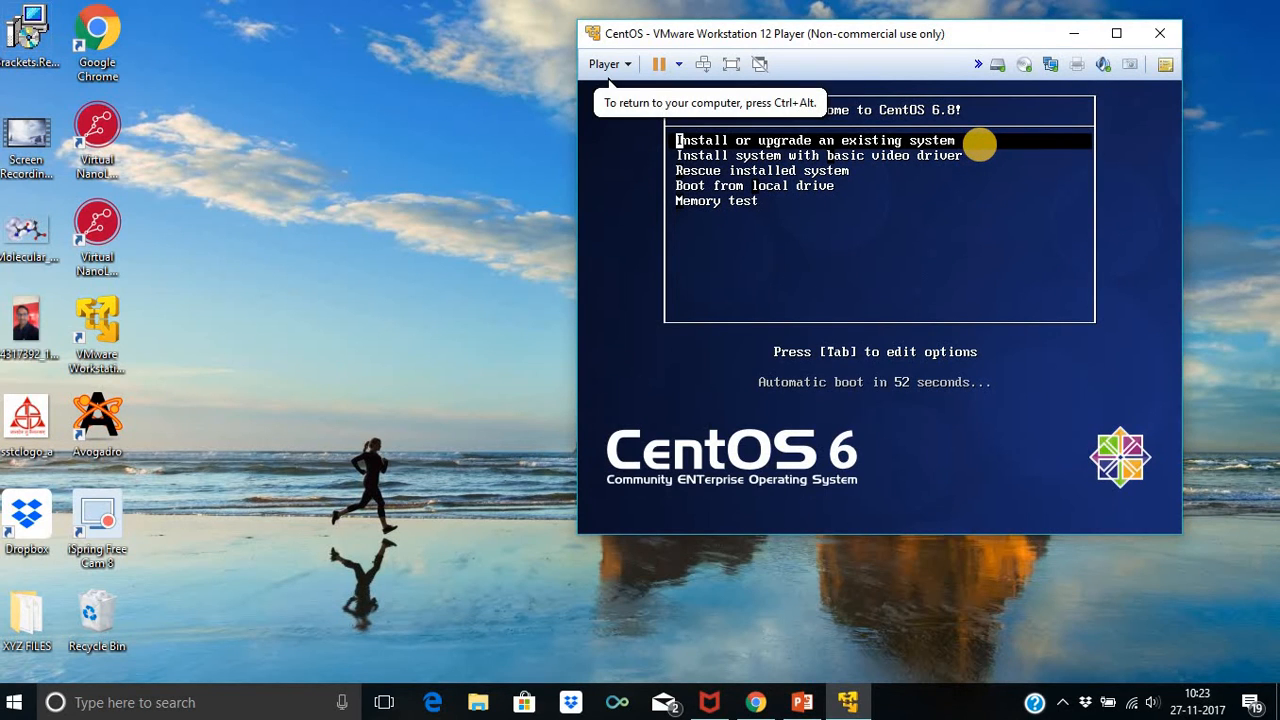
key("Return")
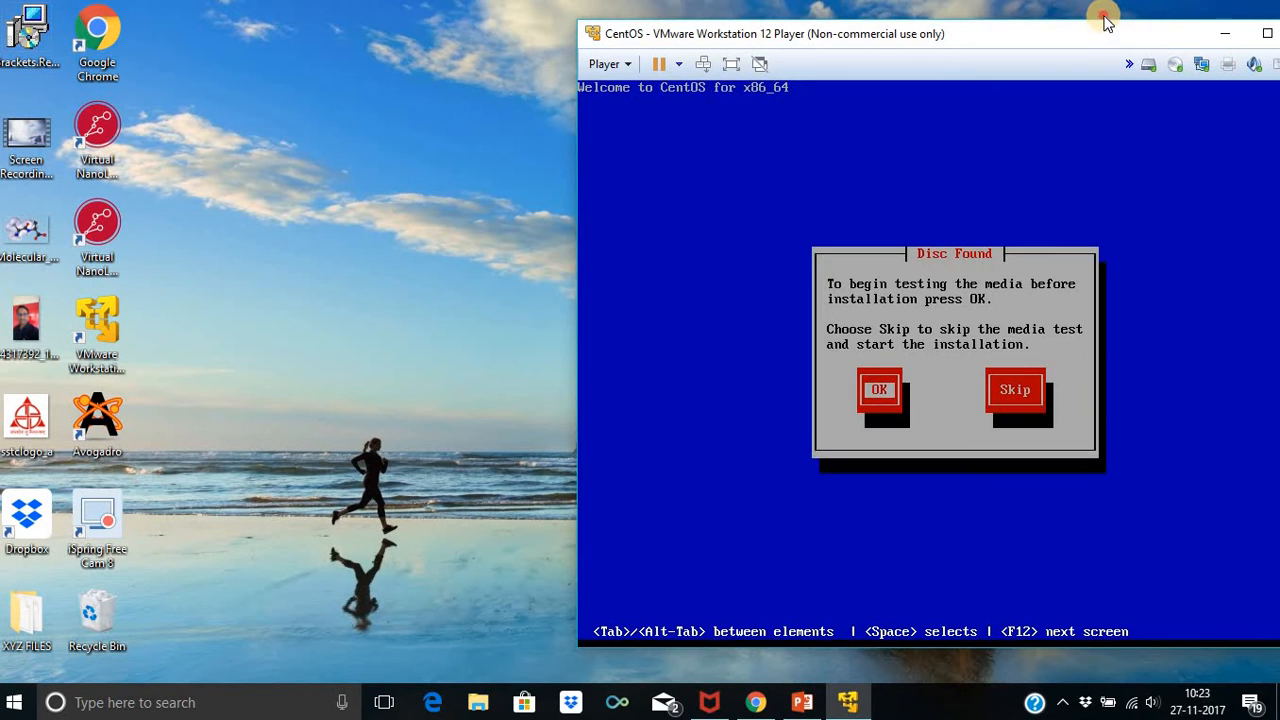
Choose Skip at the Disc Found media-test prompt
left_click(1010, 14)
left_click_drag(1012, 14, 929, 25)
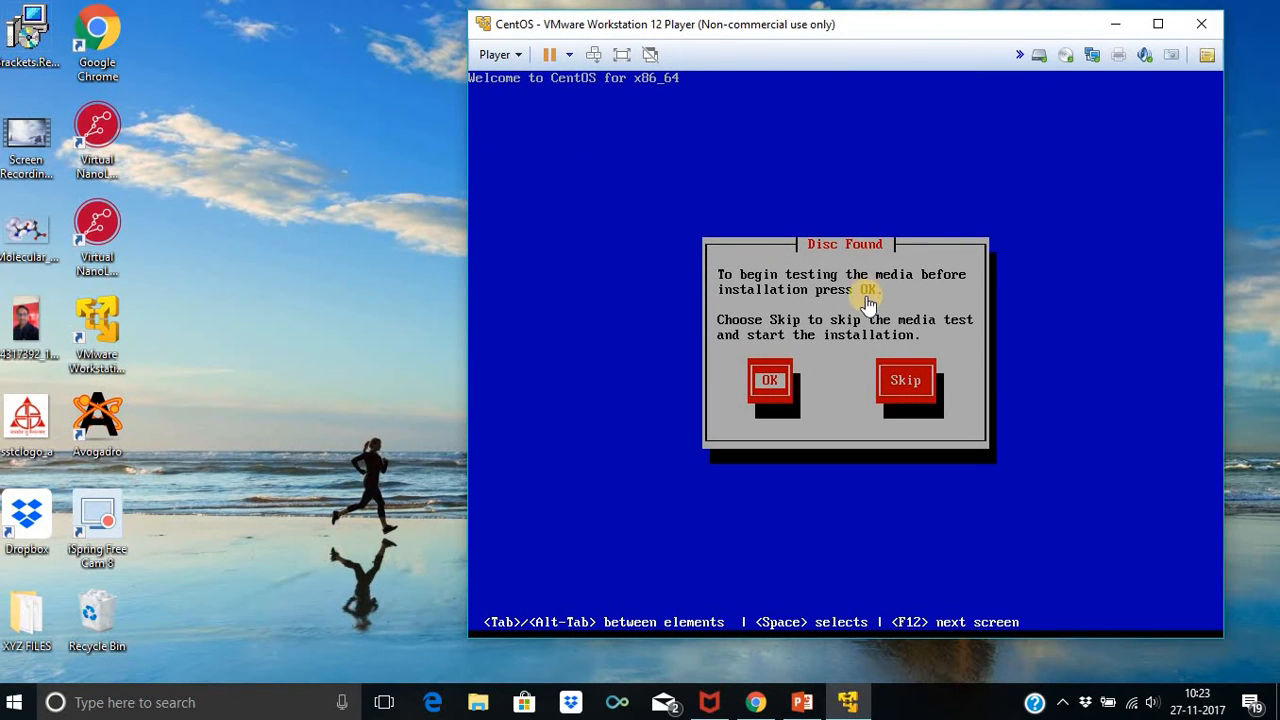
left_click(855, 404)
key("Tab")
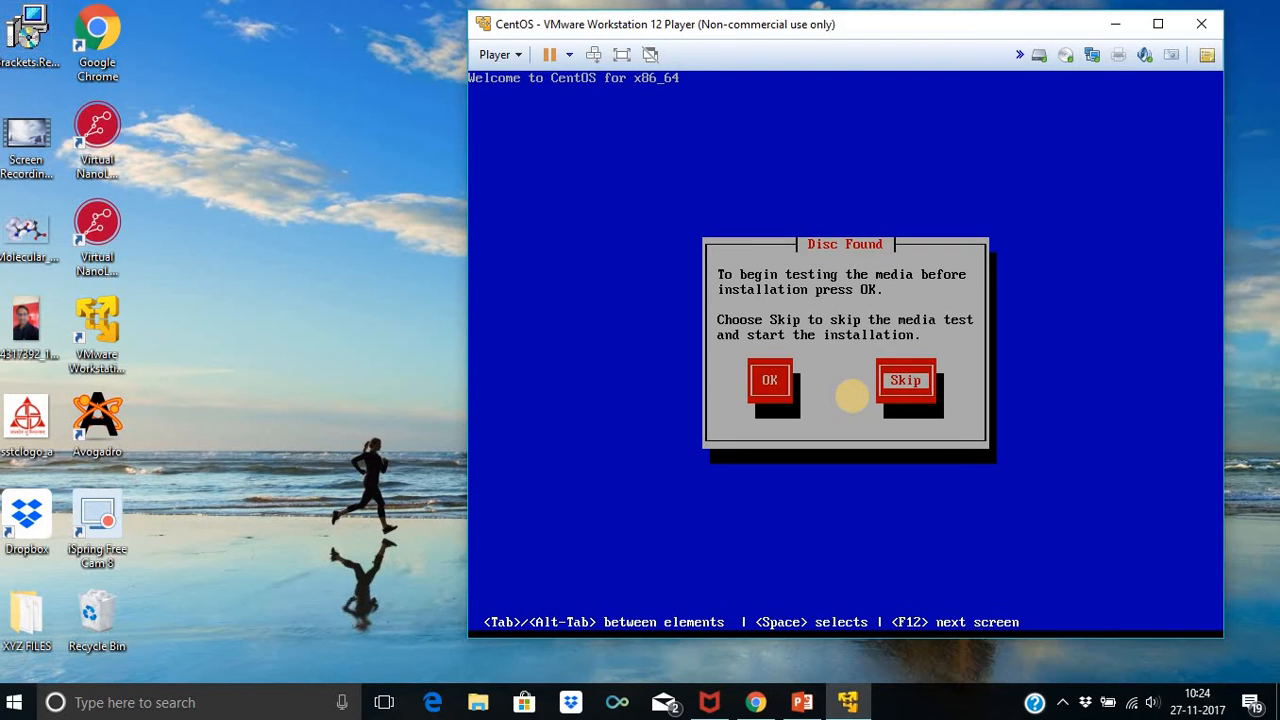
key("Return")
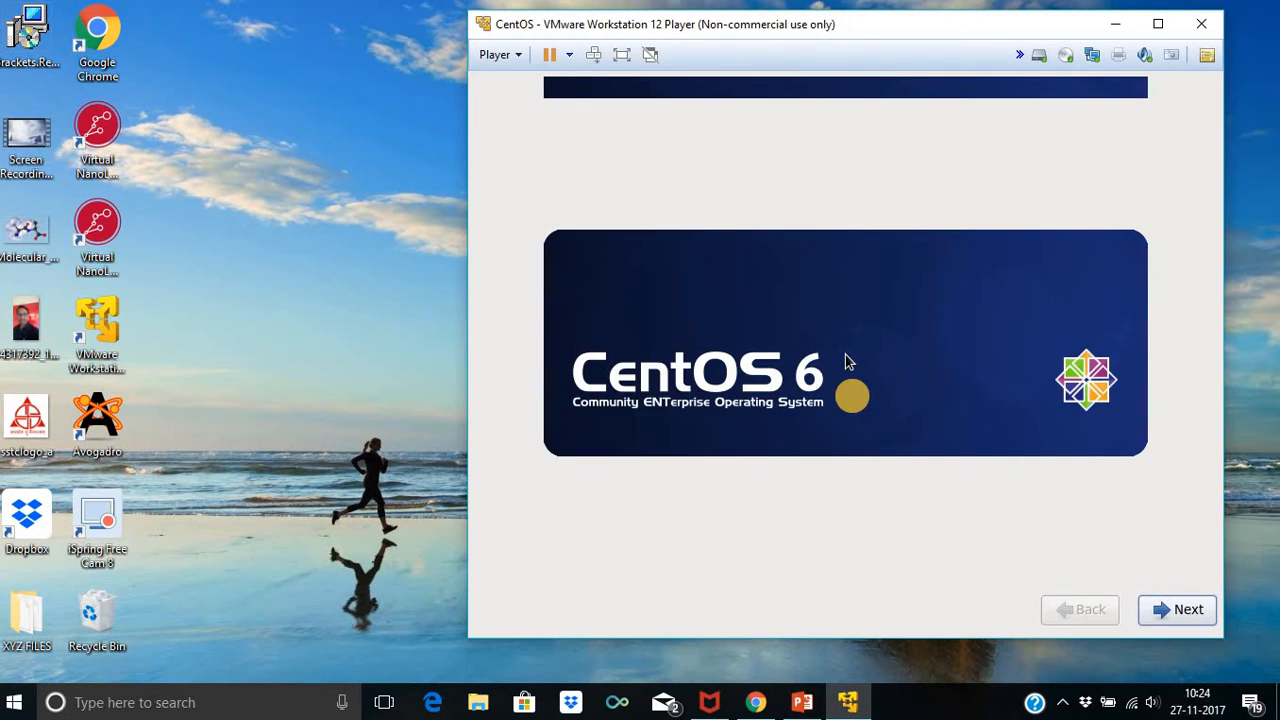
Accept English, U.S. English keyboard and Basic Storage Devices, discard disk data, and keep the default hostname
left_click(1192, 611)
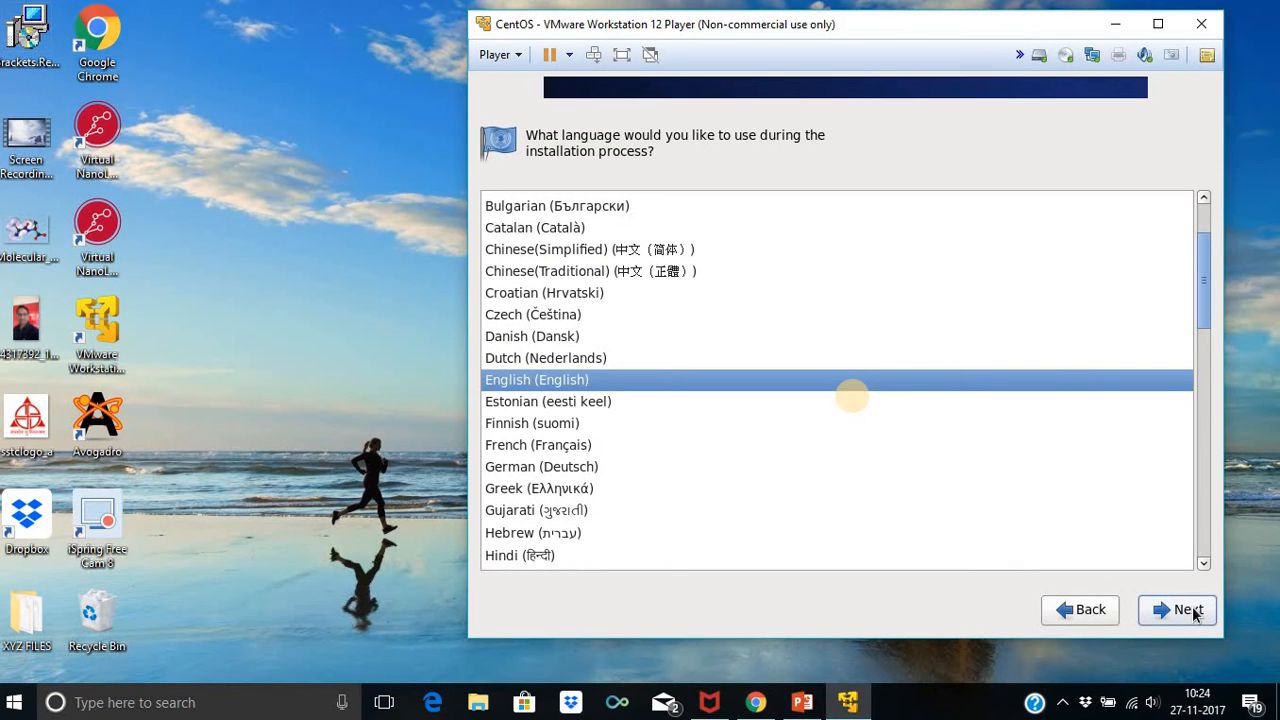
left_click(1188, 610)
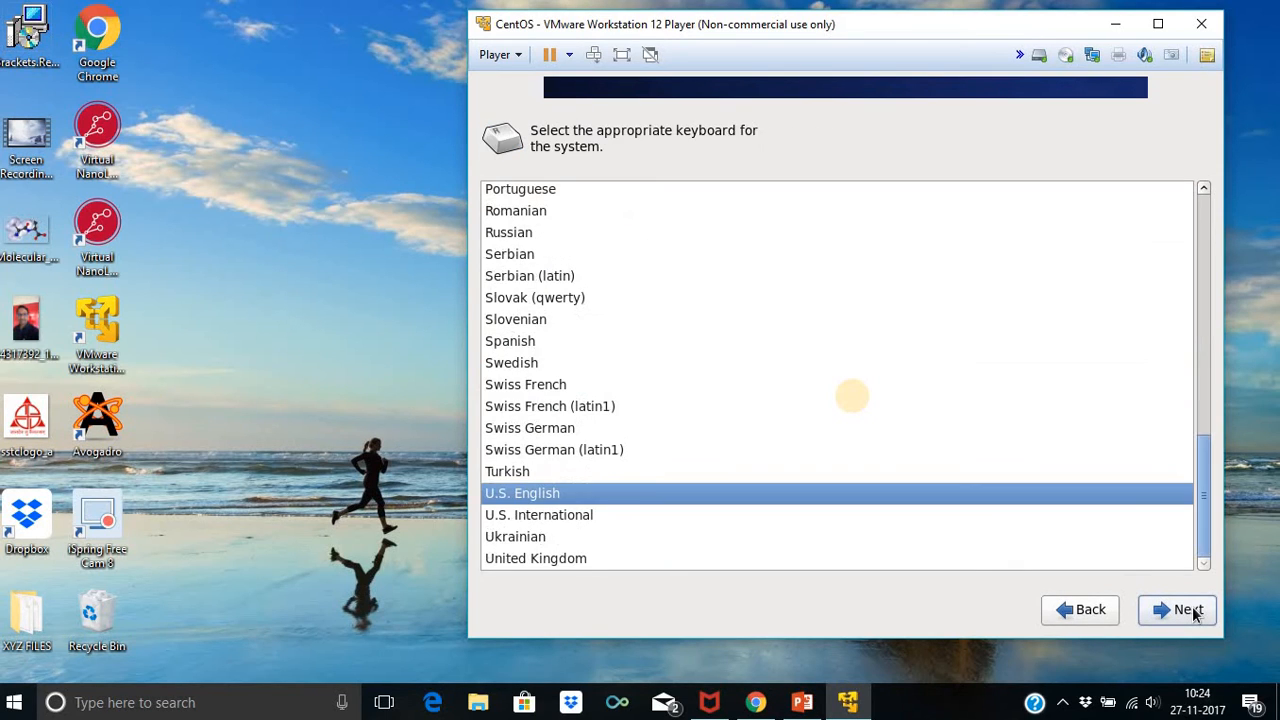
left_click(1190, 611)
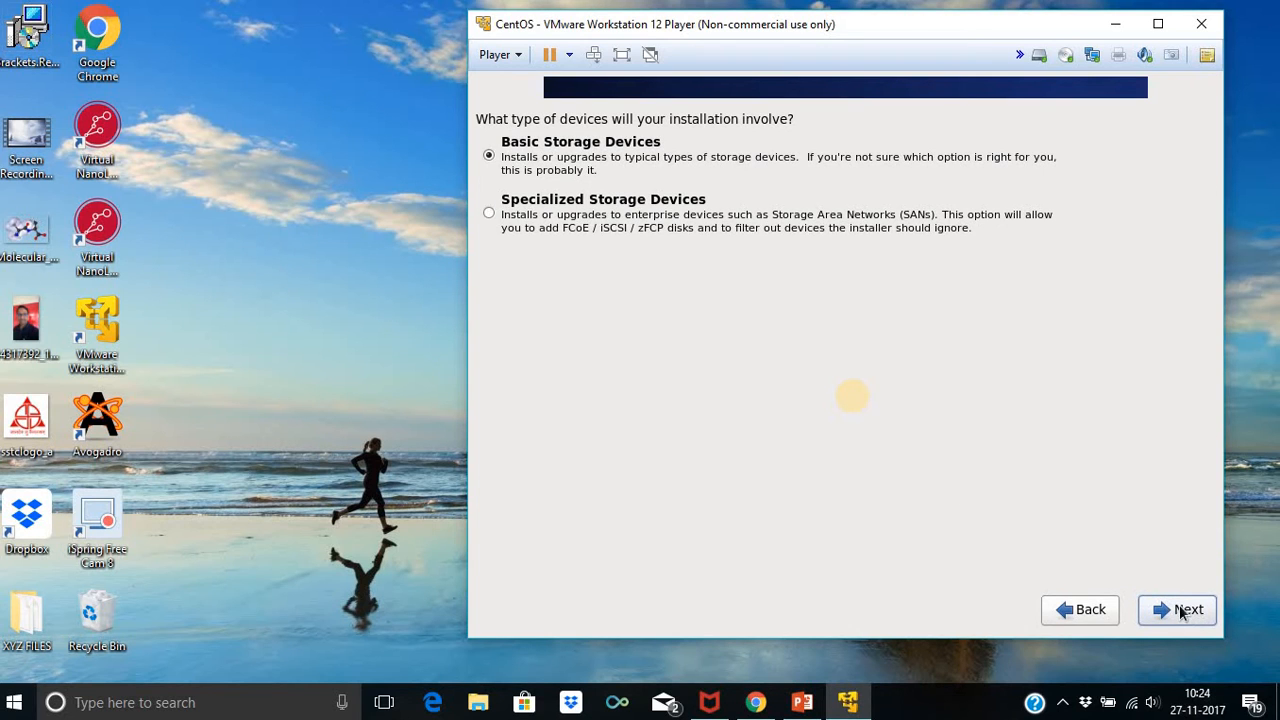
left_click(1183, 612)
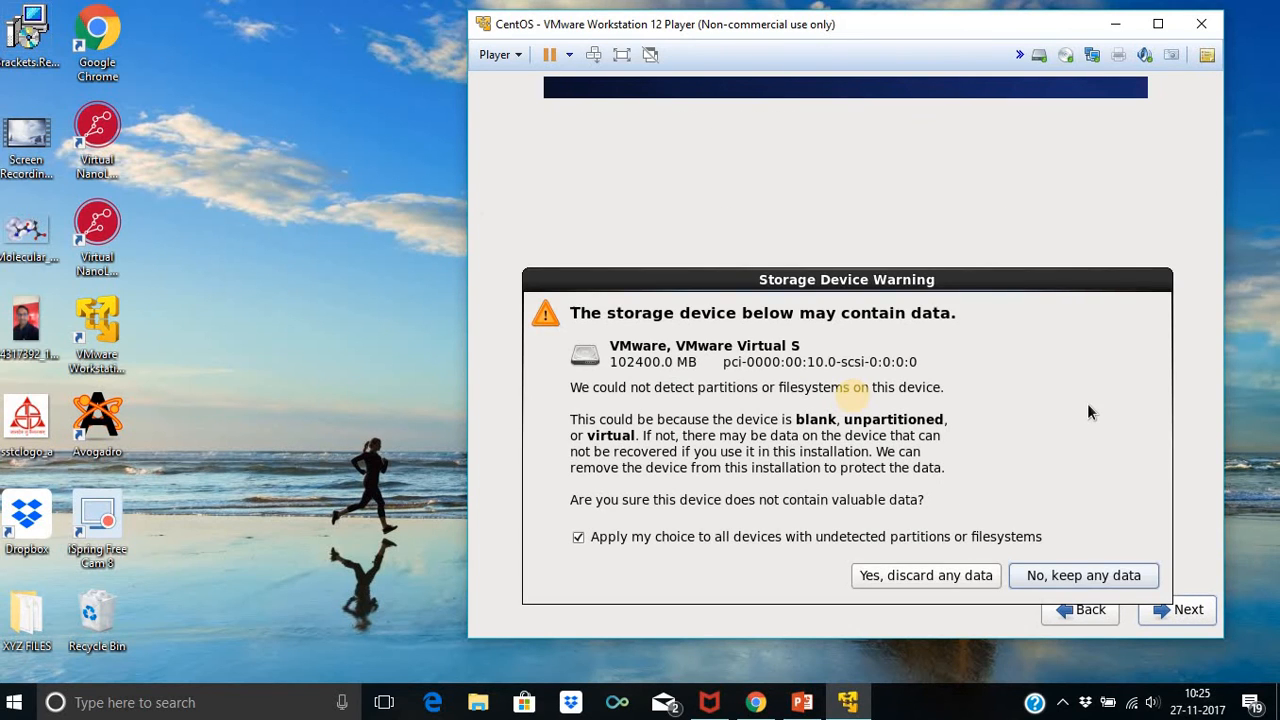
left_click(895, 575)
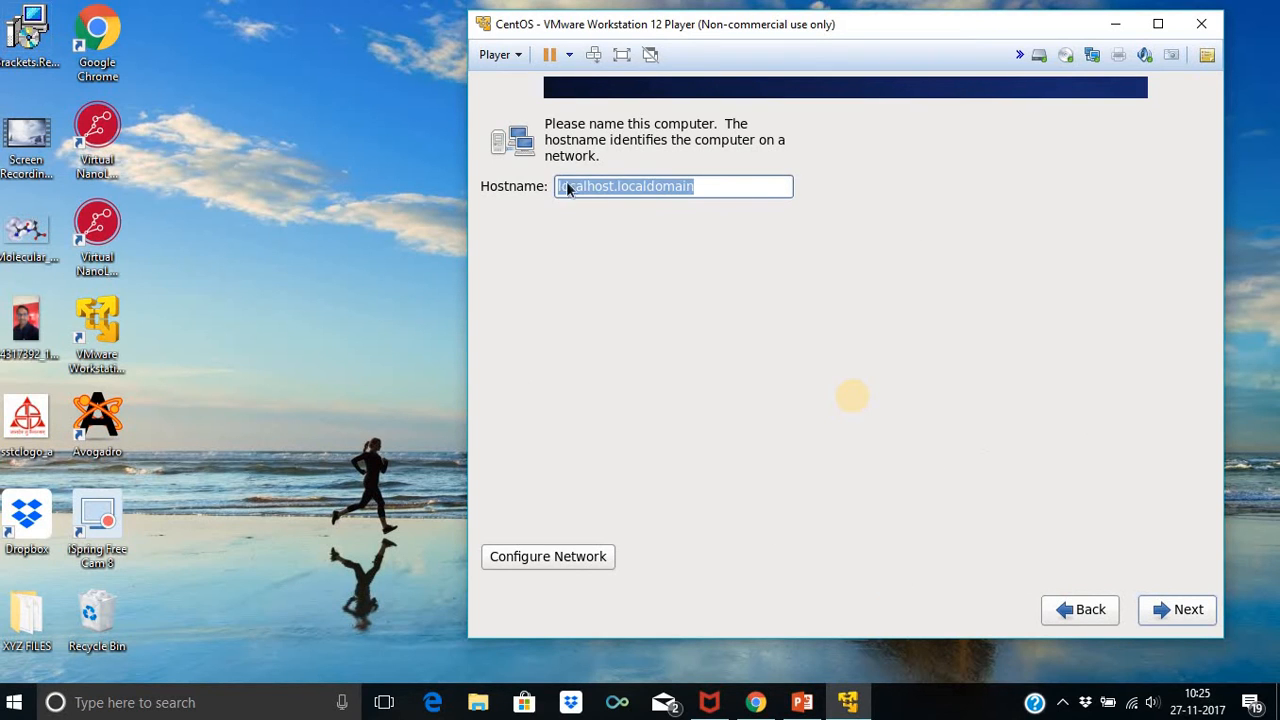
left_click(1186, 612)
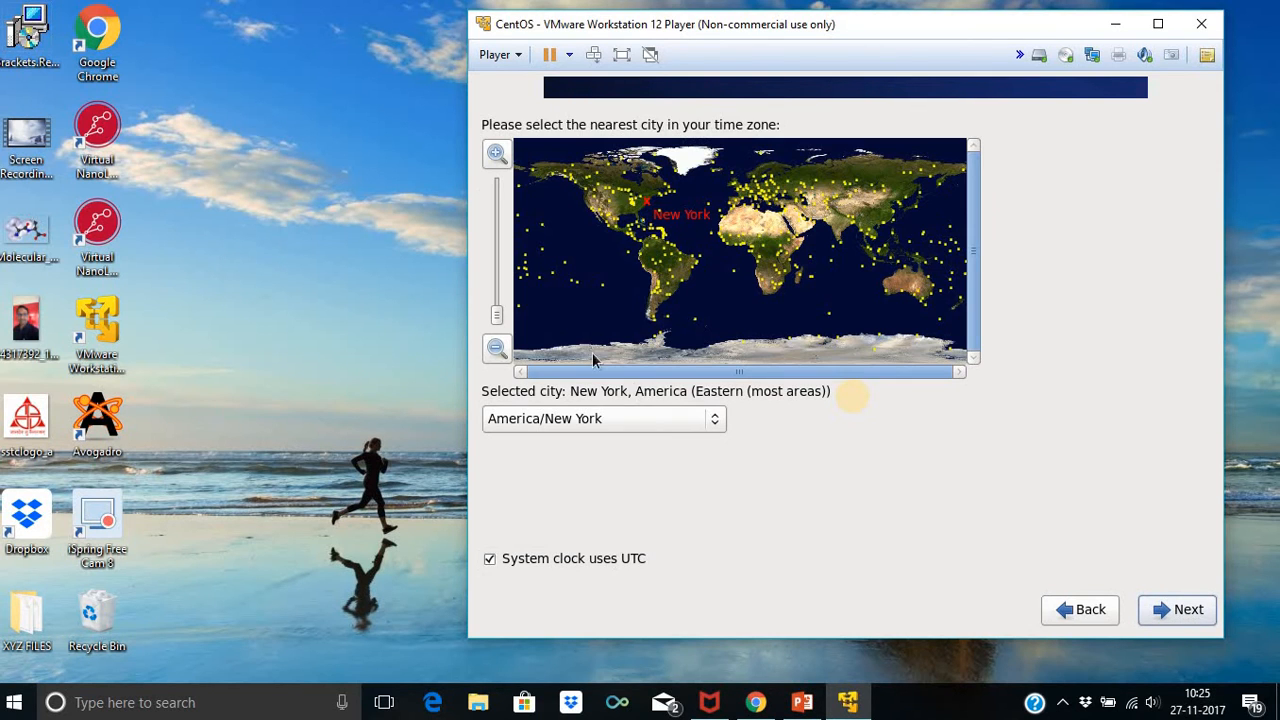
Set the time zone to Asia/Kolkata and enter and confirm the root password
left_click(846, 237)
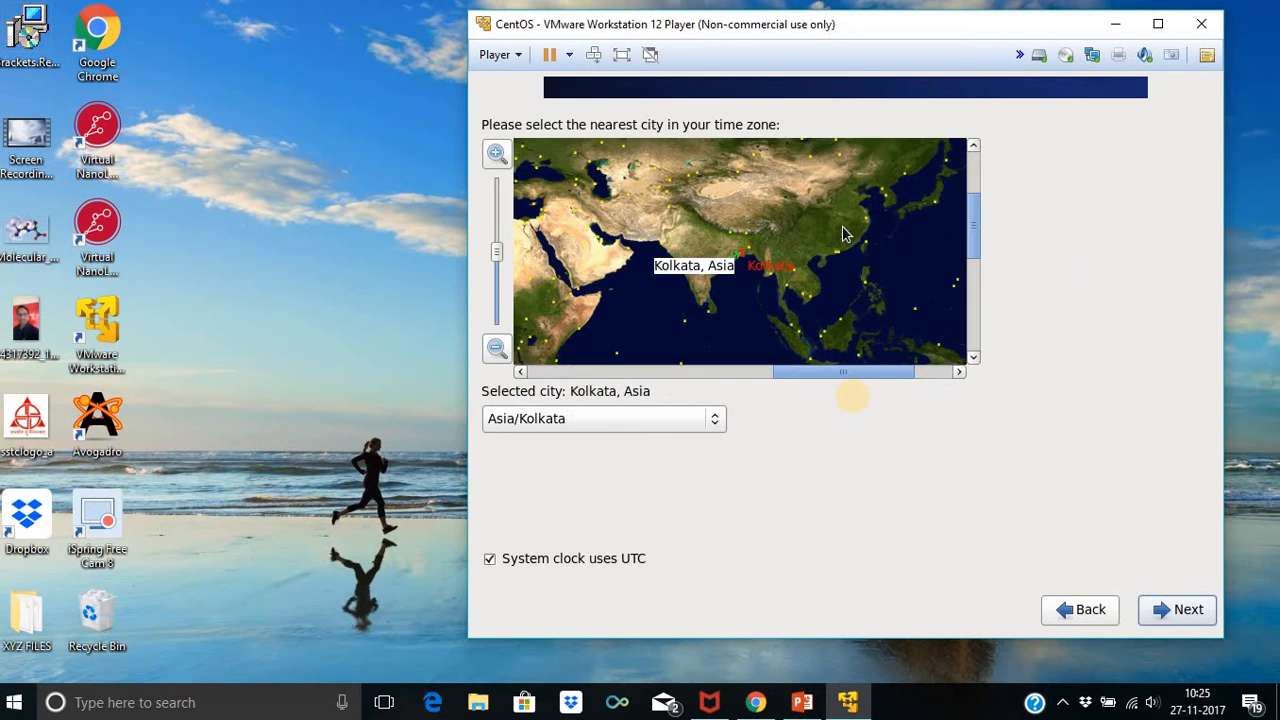
left_click(1187, 612)
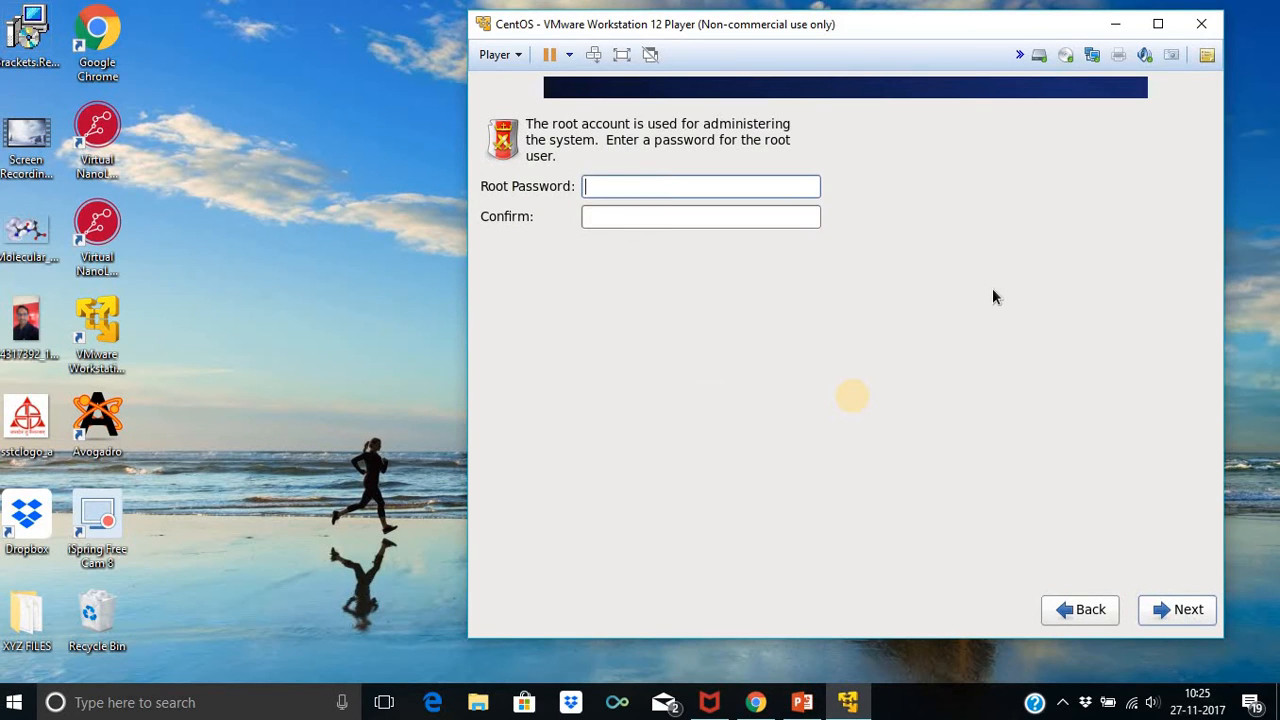
type("1234567890")
left_click(703, 211)
type("1234567890")
left_click(1181, 620)
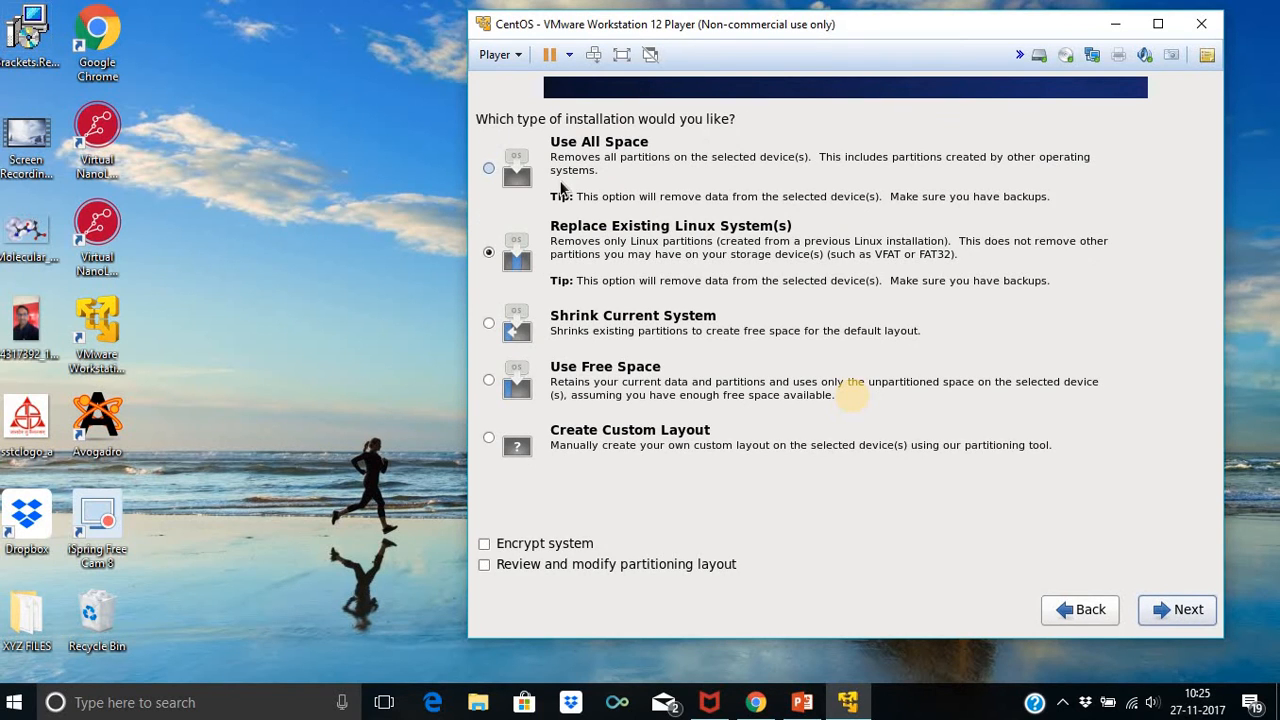
Partition with Use All Space and write the changes to disk
left_click(561, 185)
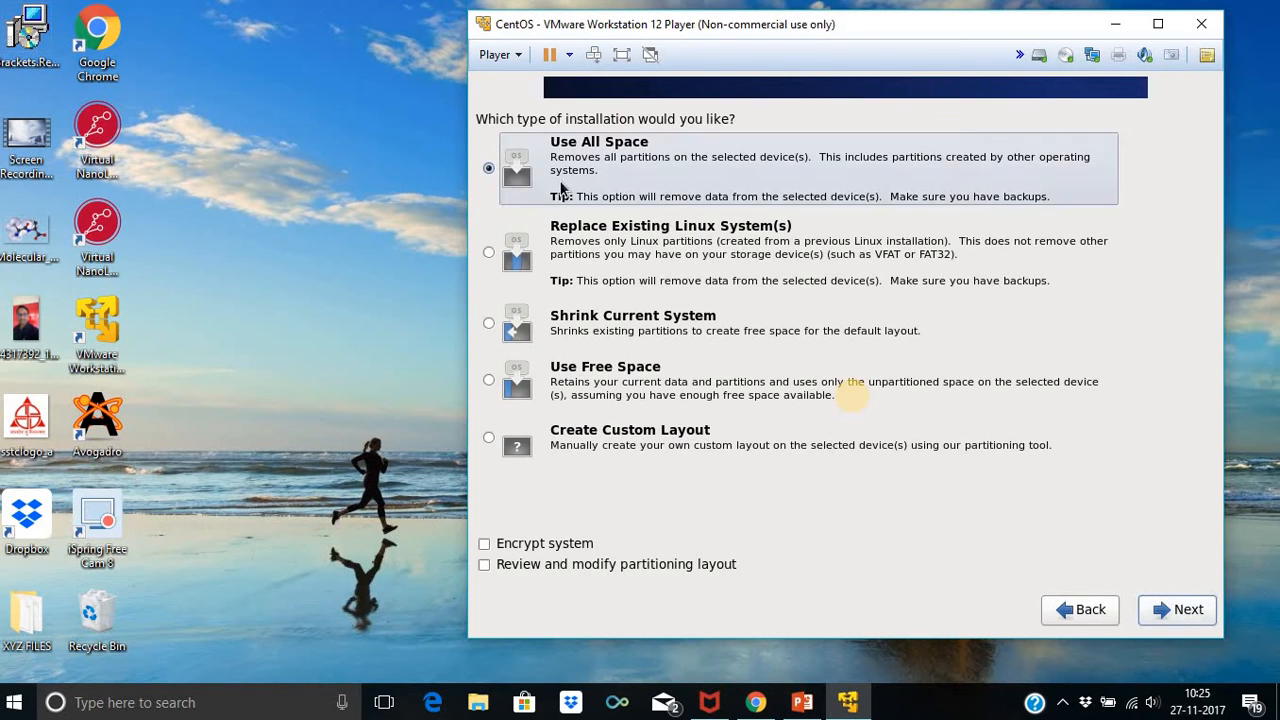
left_click(1170, 612)
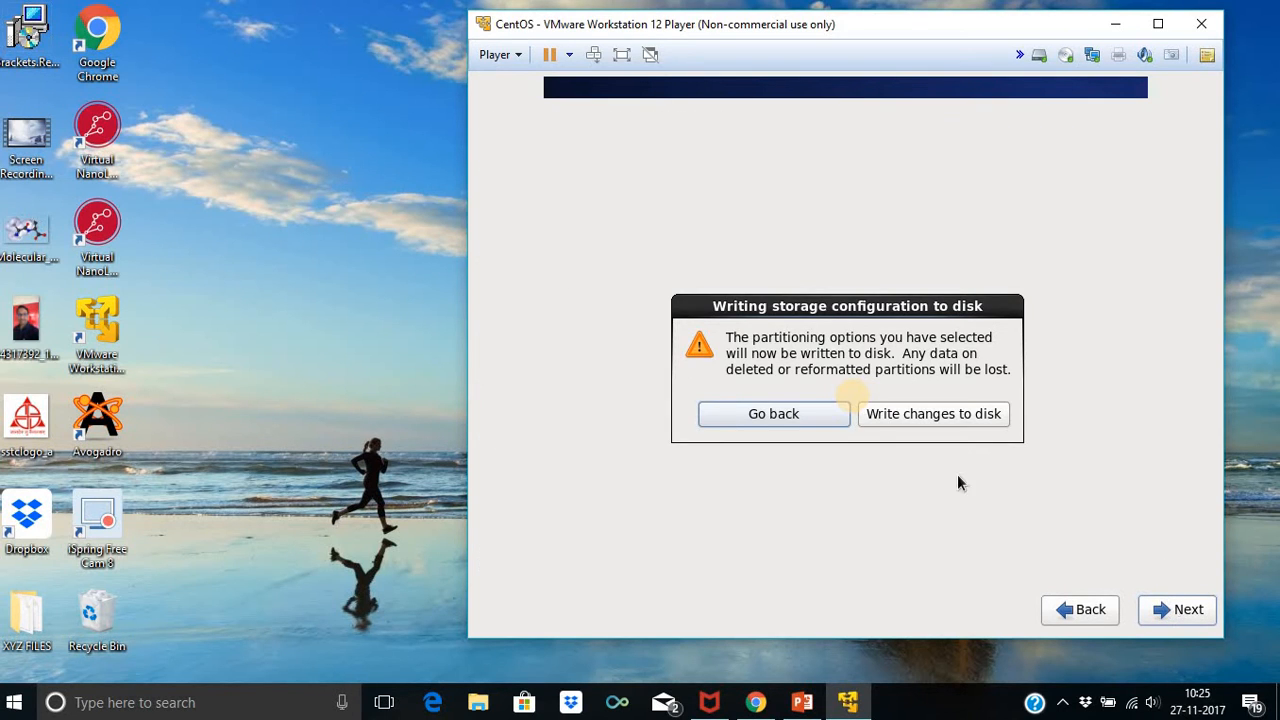
left_click(983, 418)
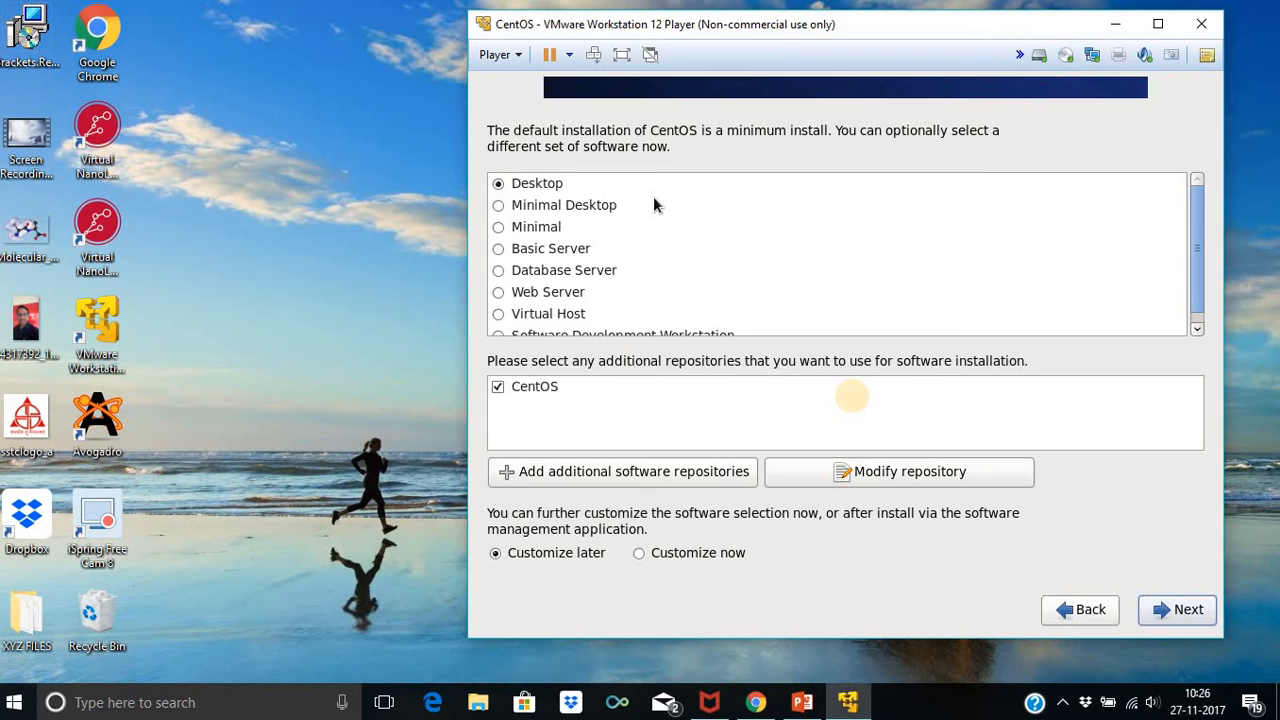
Choose Customize now and include Emacs with all its optional packages
left_click(662, 561)
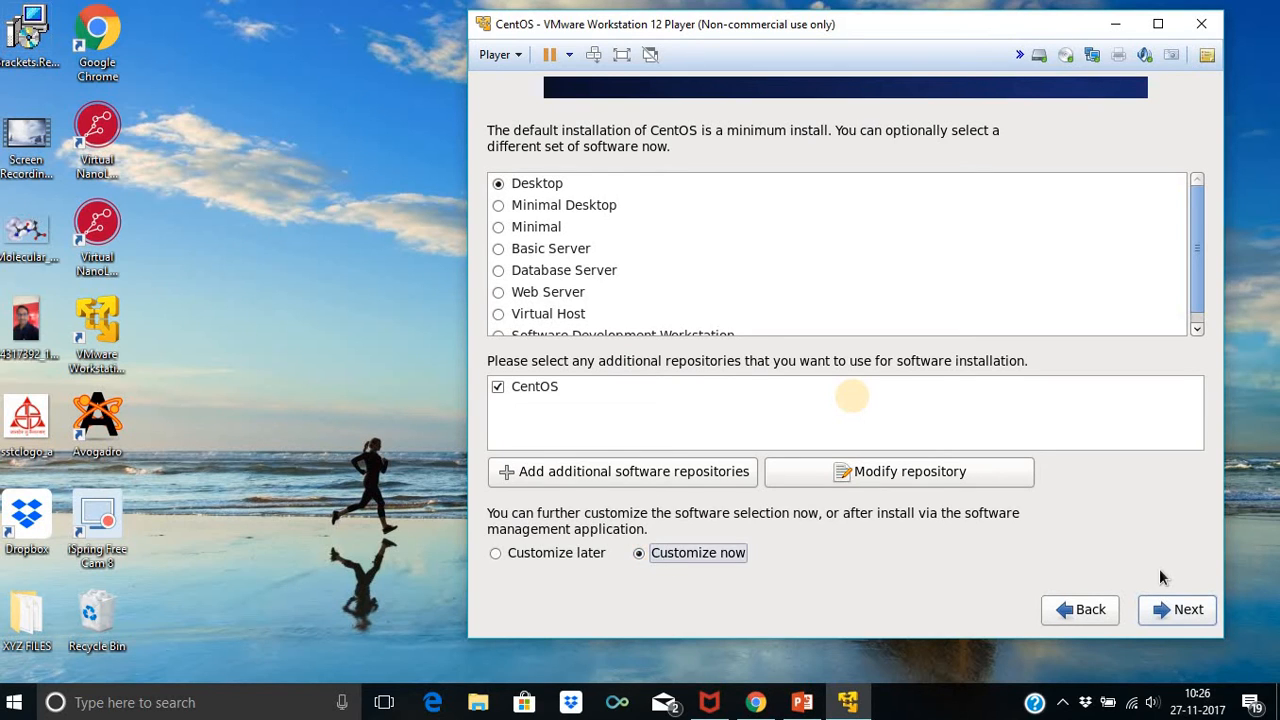
left_click(1181, 612)
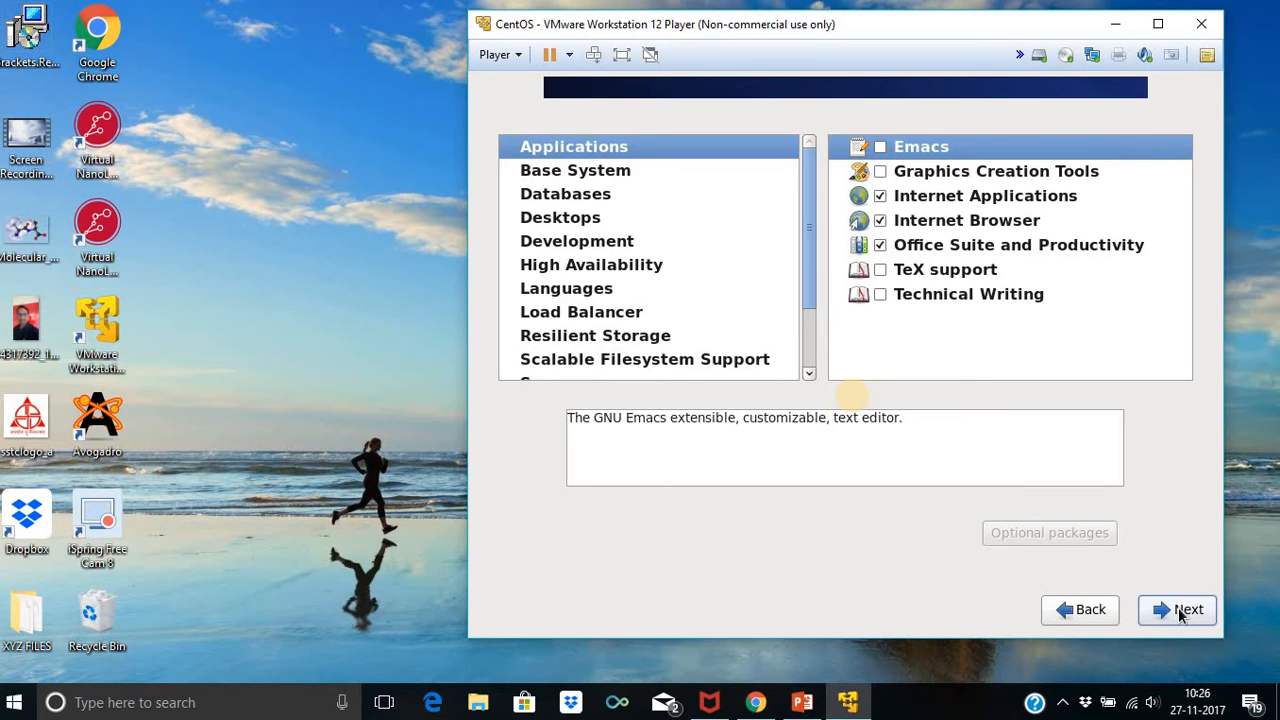
left_click(946, 150)
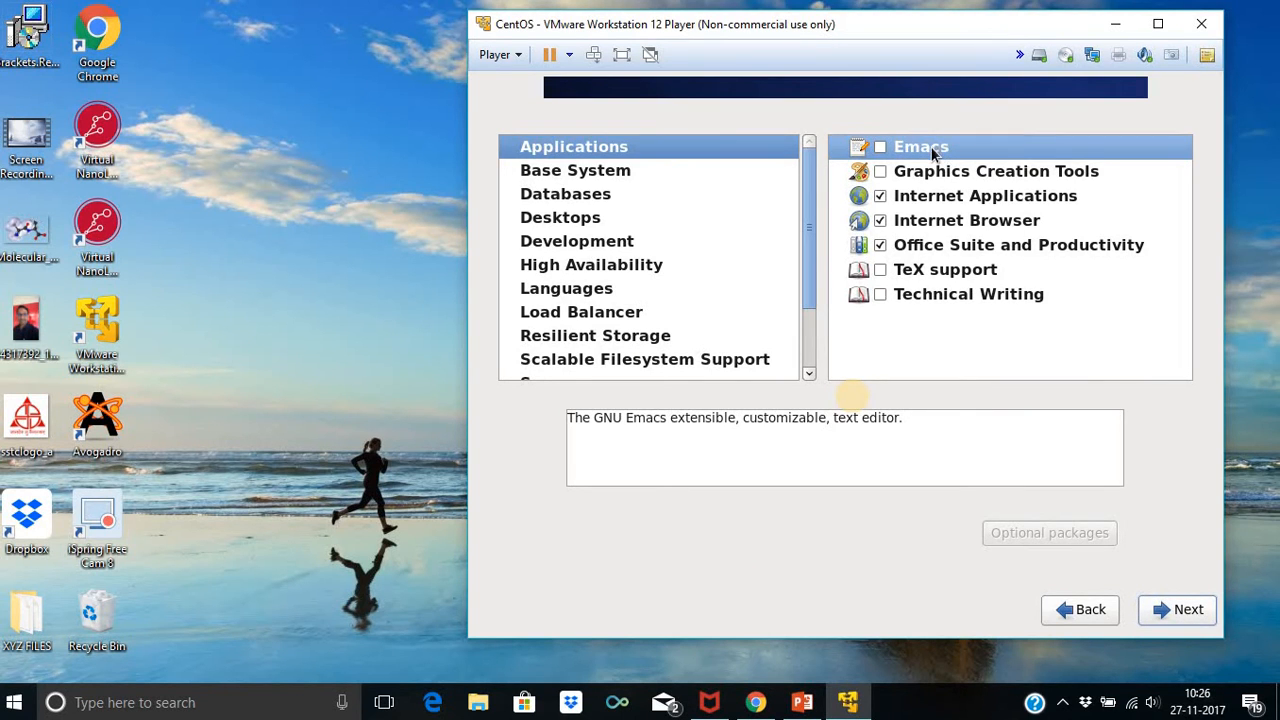
right_click(932, 150)
left_click(960, 174)
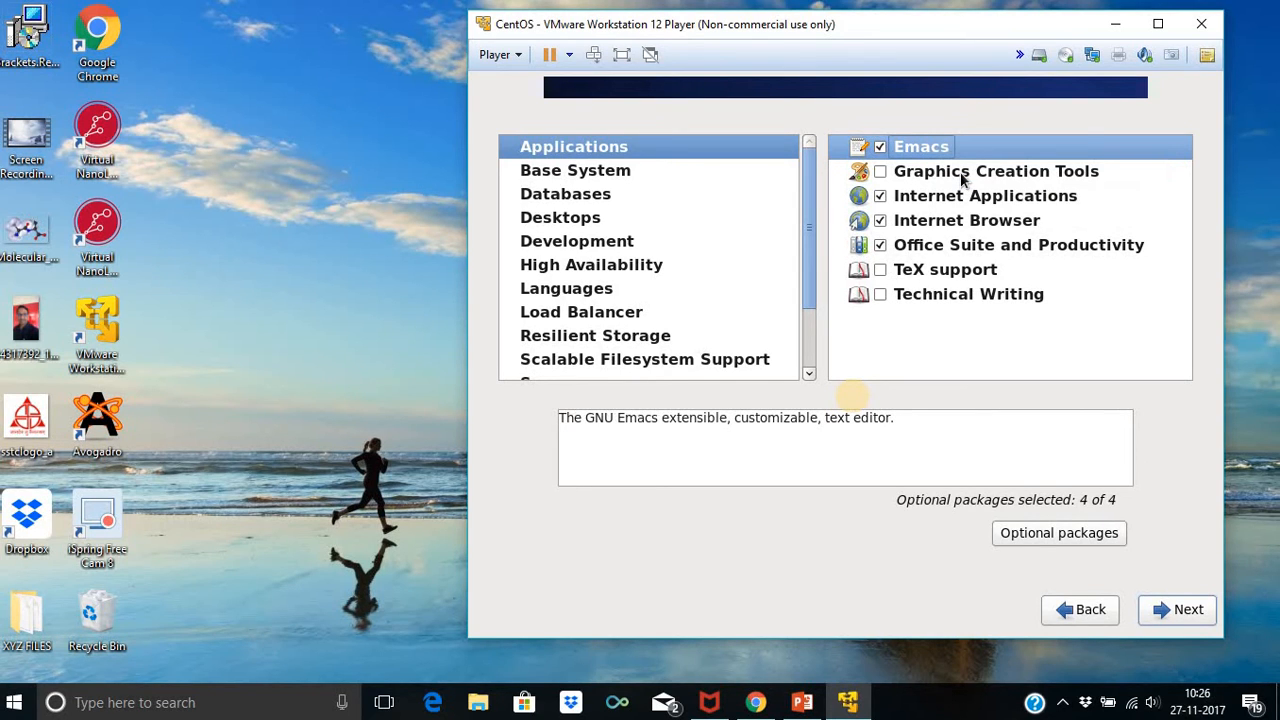
Include Graphics Creation Tools and Internet Applications with all optional packages
left_click(960, 172)
left_click(881, 172)
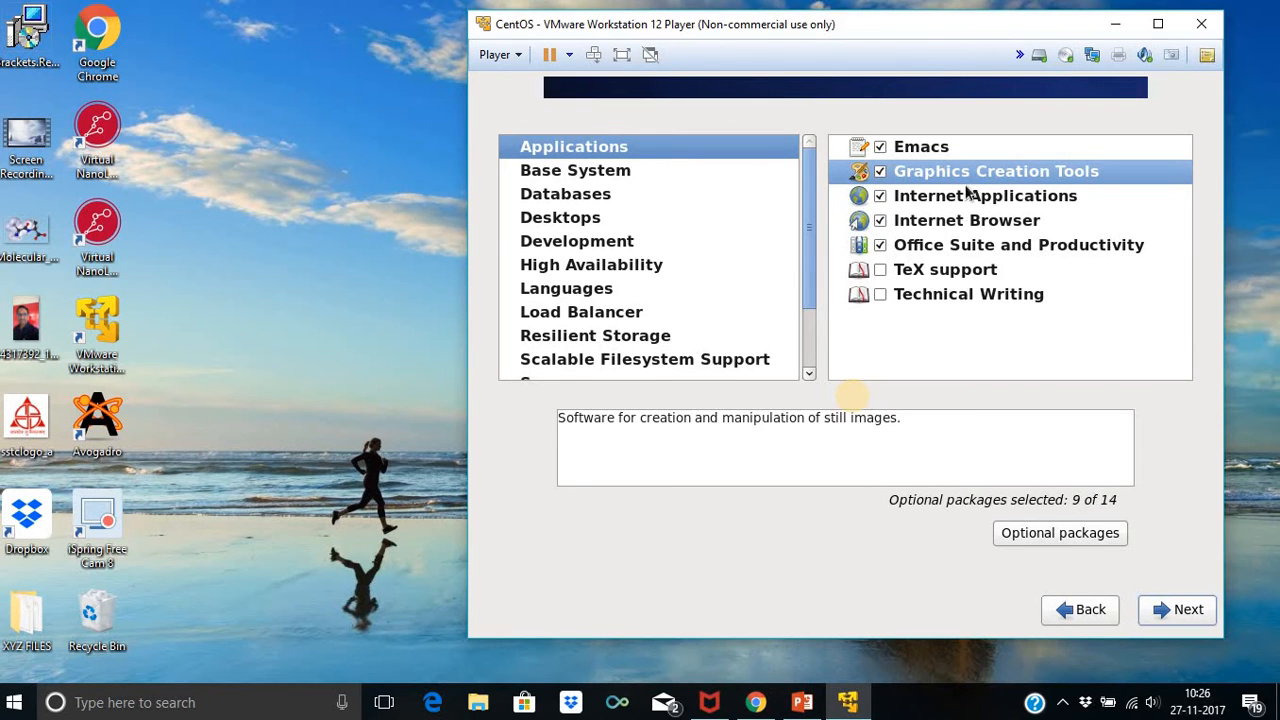
right_click(977, 170)
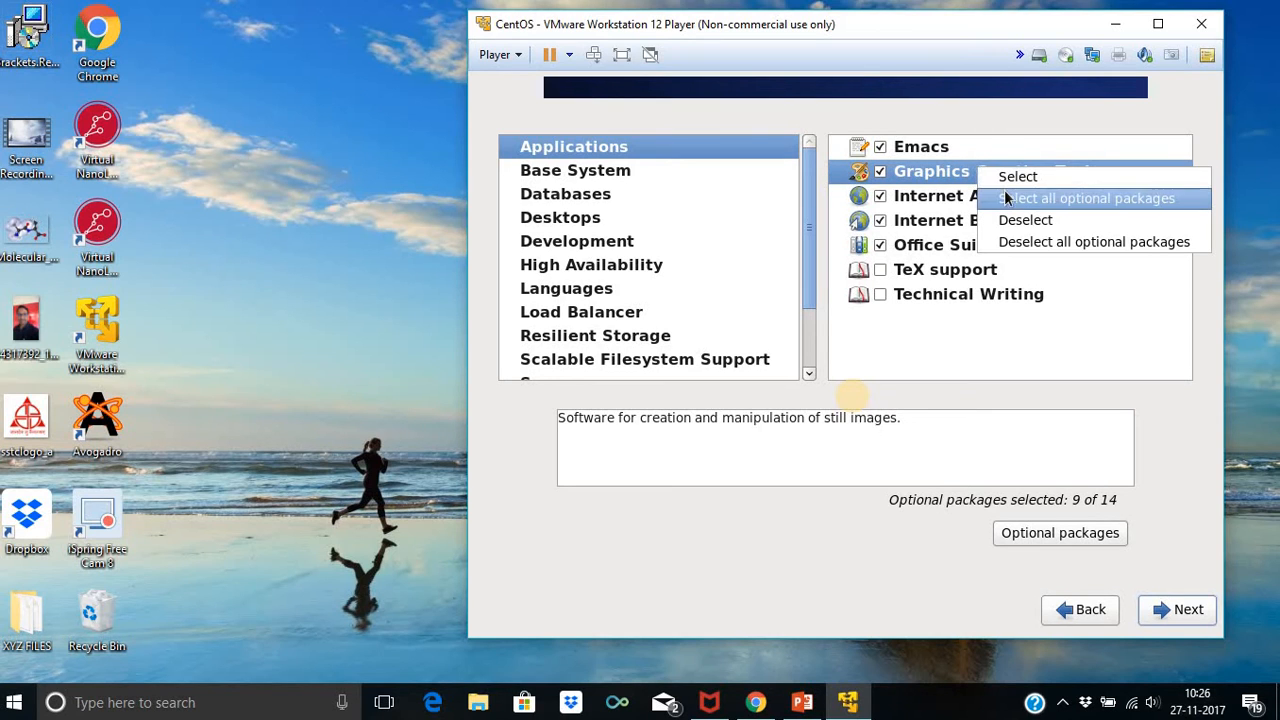
left_click(1006, 198)
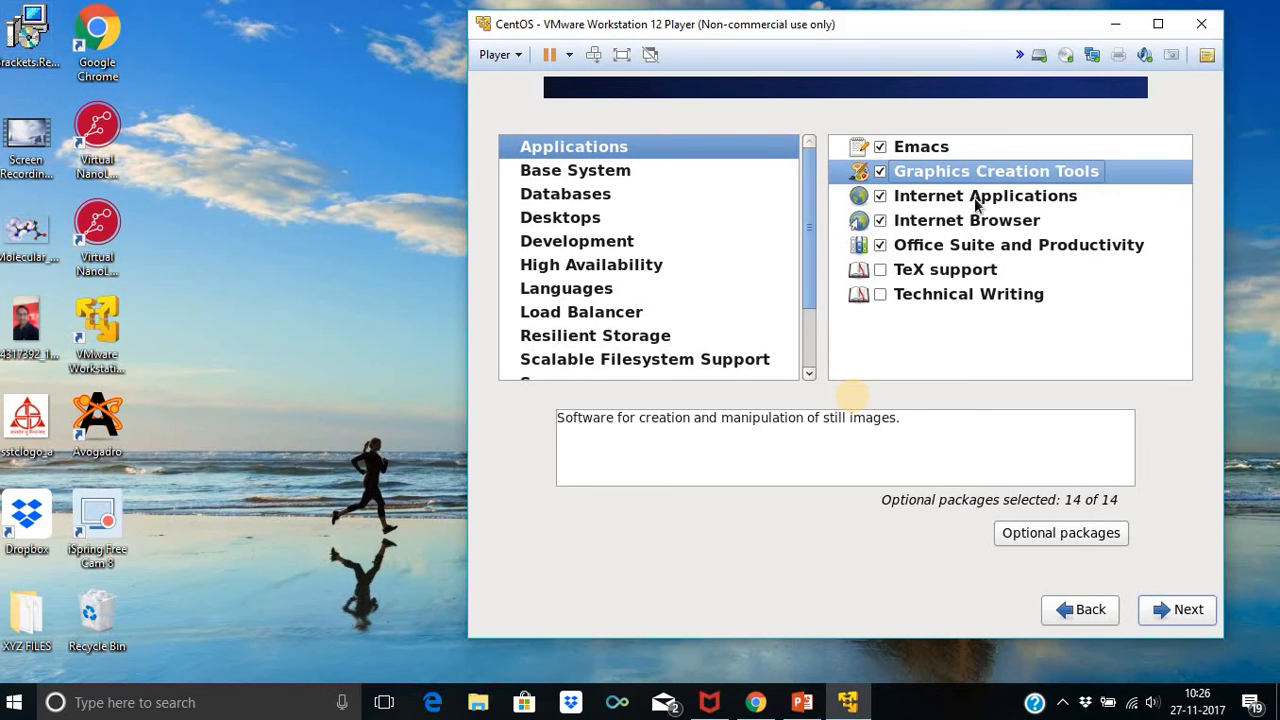
right_click(977, 200)
left_click(998, 232)
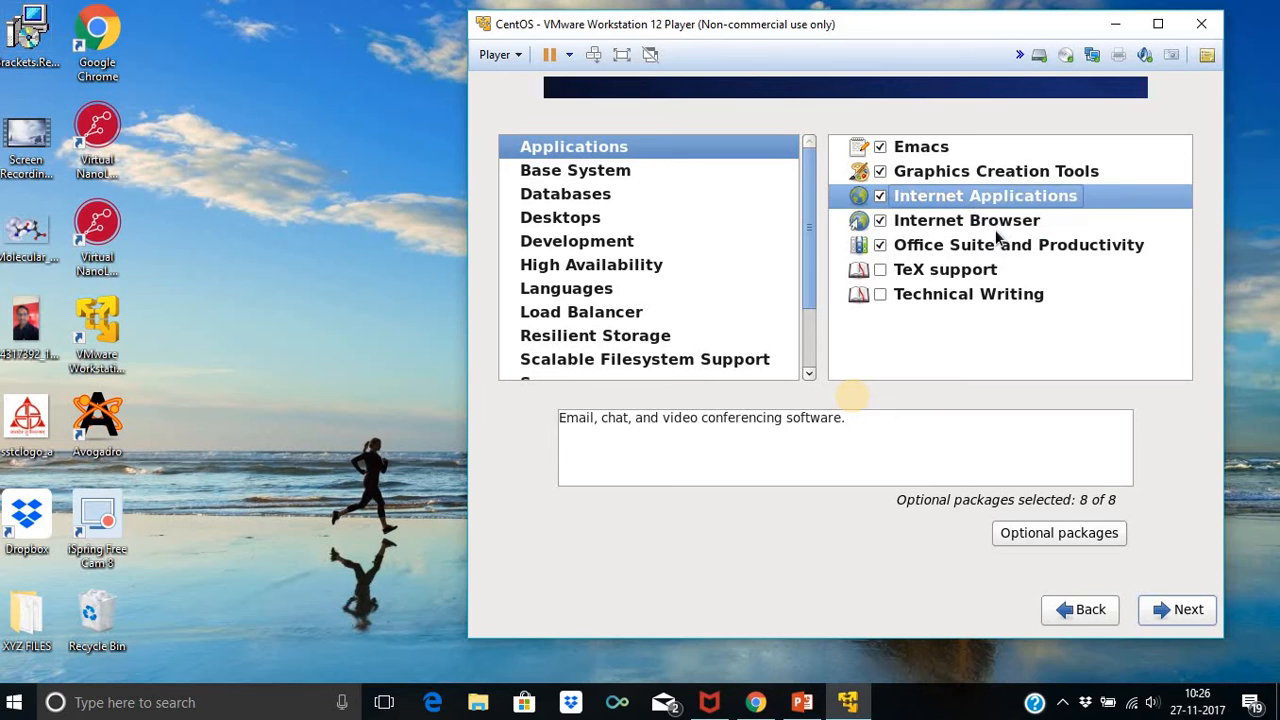
right_click(1008, 199)
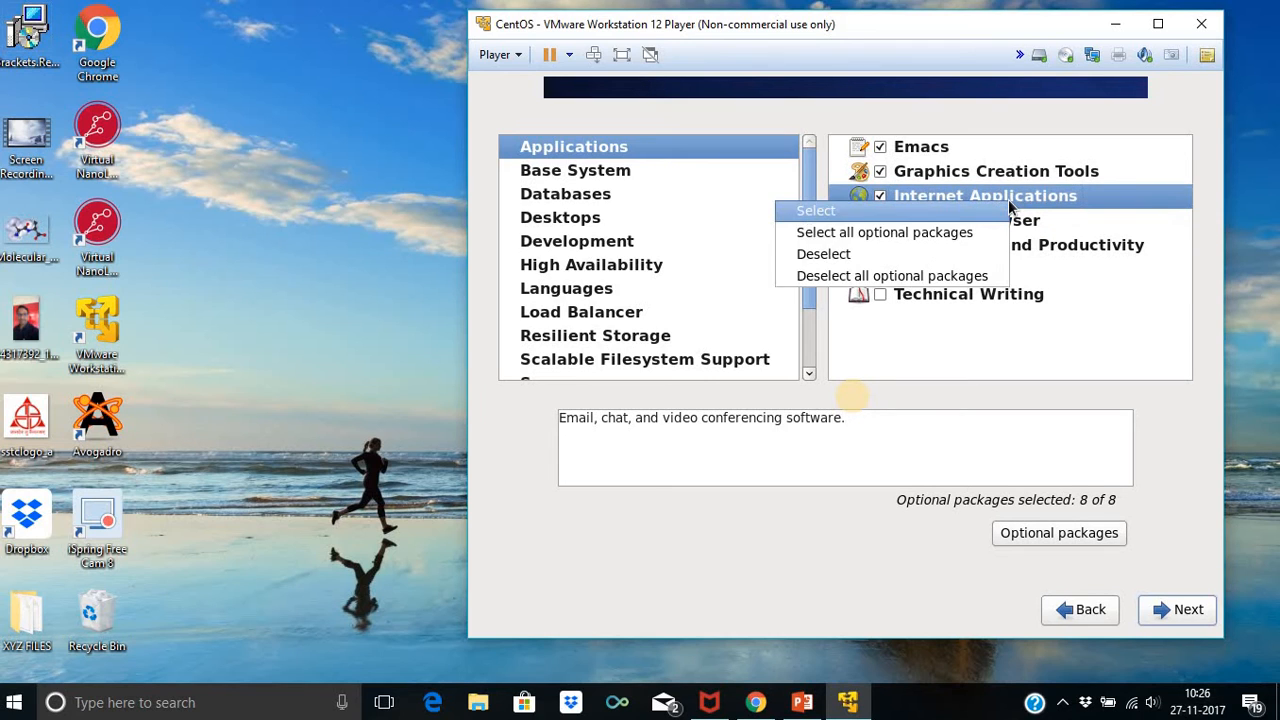
left_click(933, 240)
Include Internet Browser, Office Suite, TeX support and Technical Writing with all optional packages
right_click(950, 221)
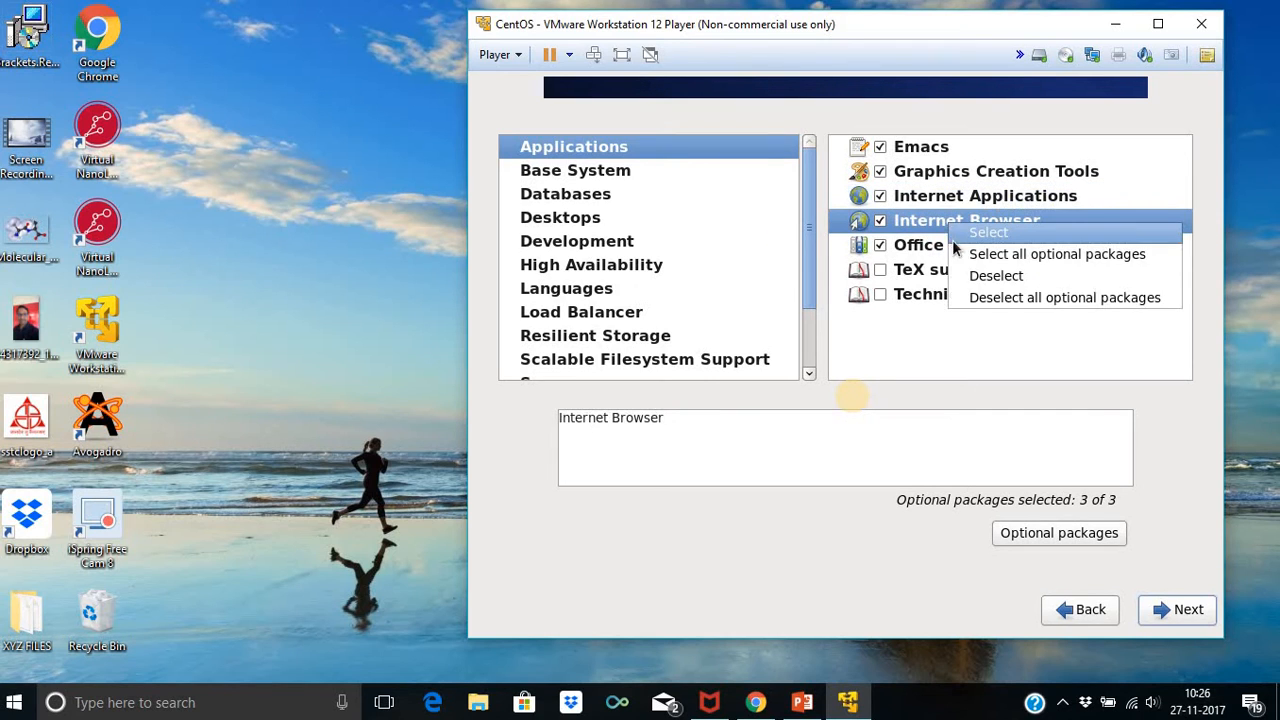
left_click(966, 254)
right_click(950, 246)
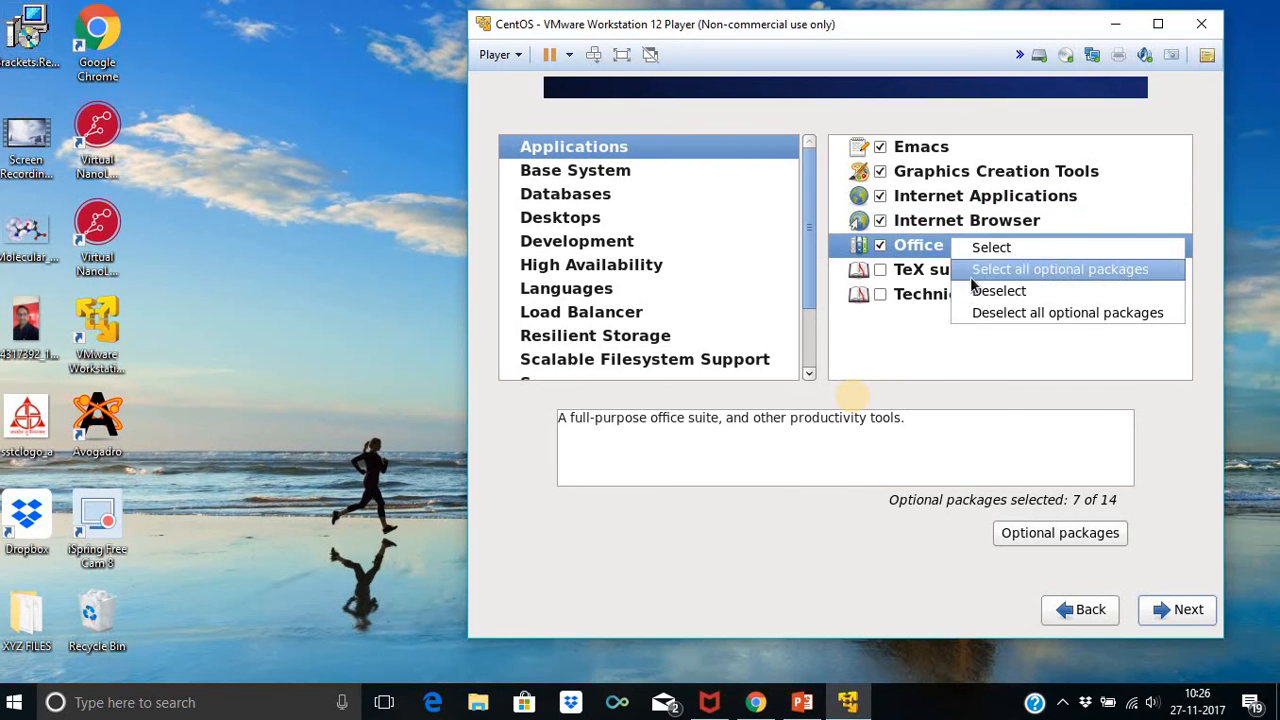
left_click(968, 270)
right_click(944, 272)
left_click(963, 297)
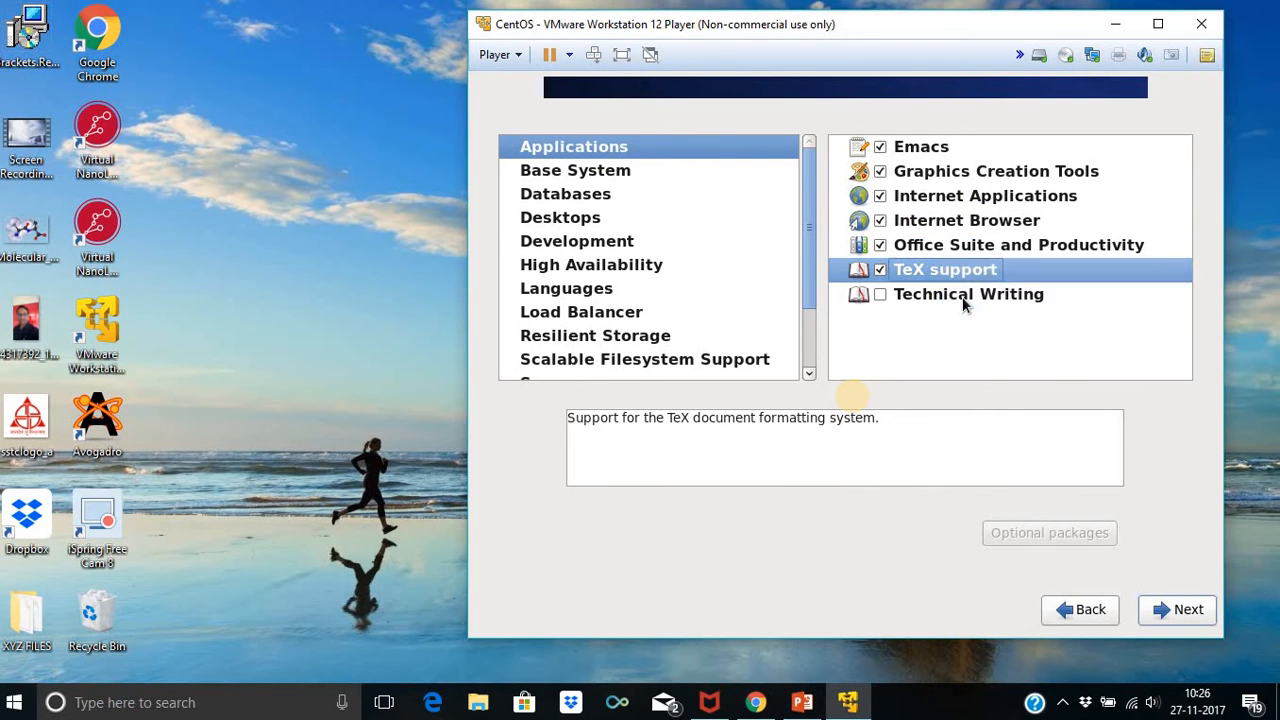
right_click(962, 296)
left_click(1050, 329)
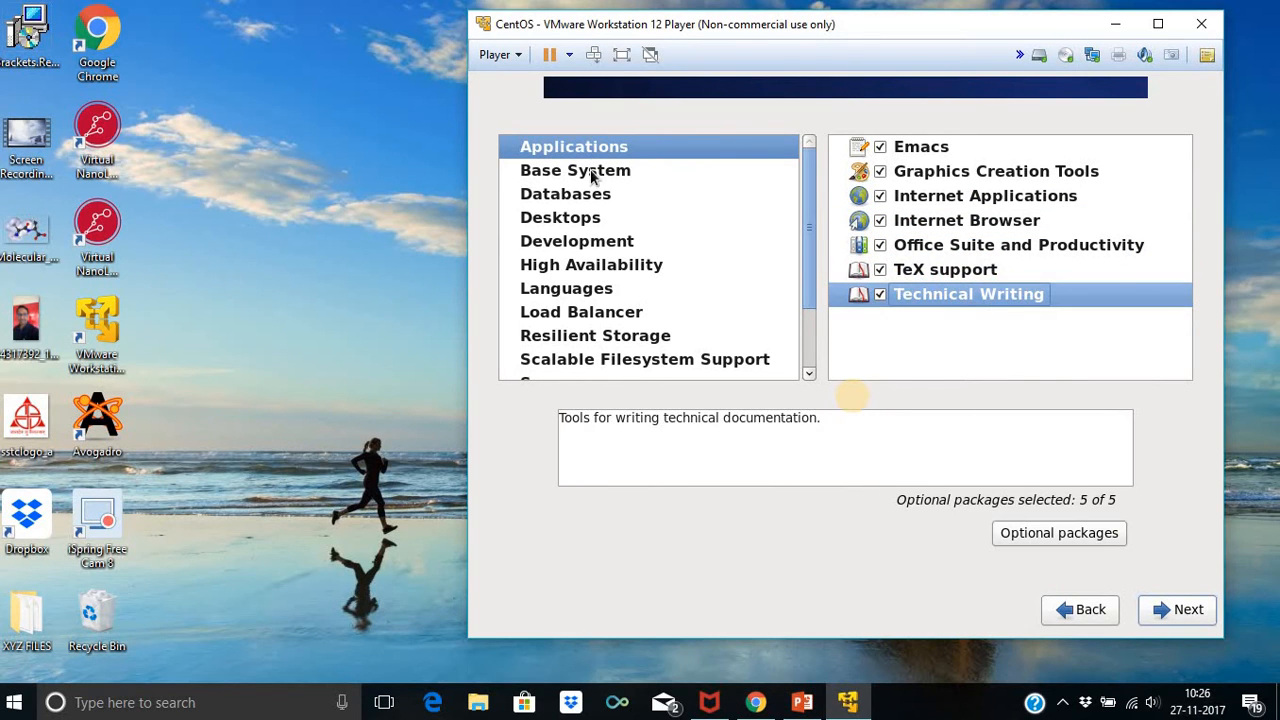
left_click(600, 172)
Include Backup Client, Base, Compatibility libraries and Console internet tools with all optional packages
right_click(924, 146)
left_click(946, 178)
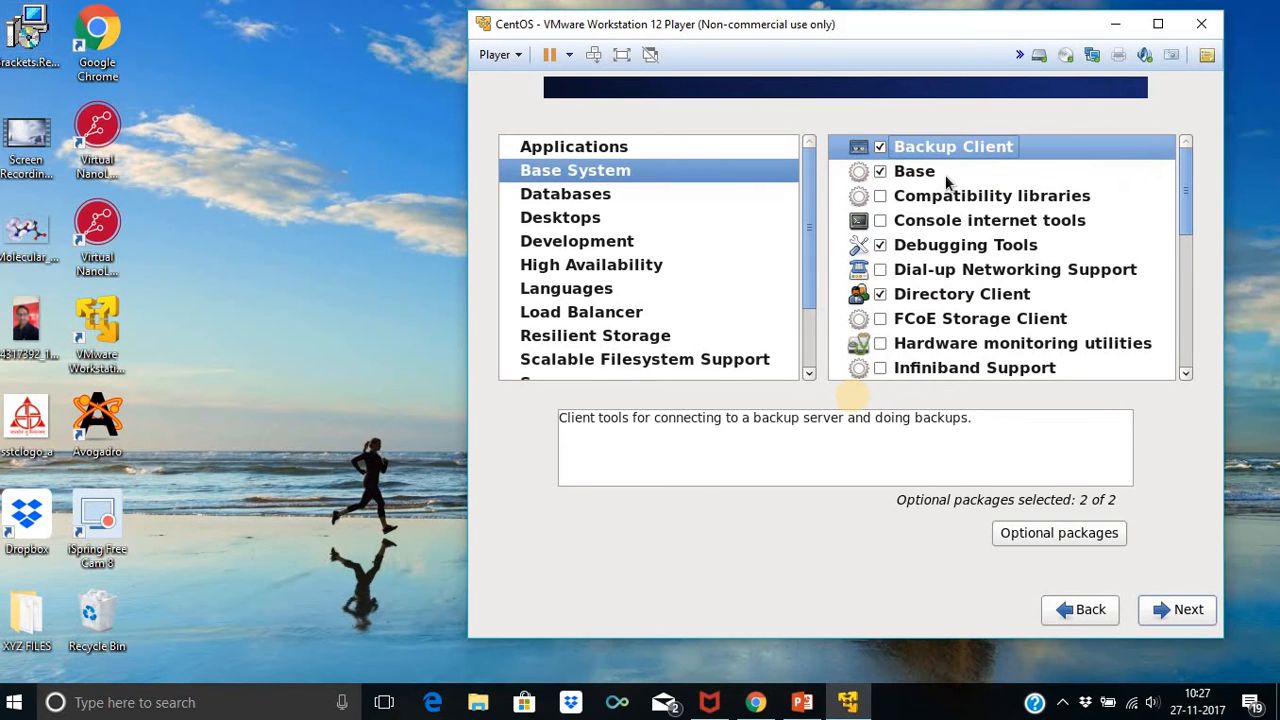
left_click(948, 178)
right_click(950, 178)
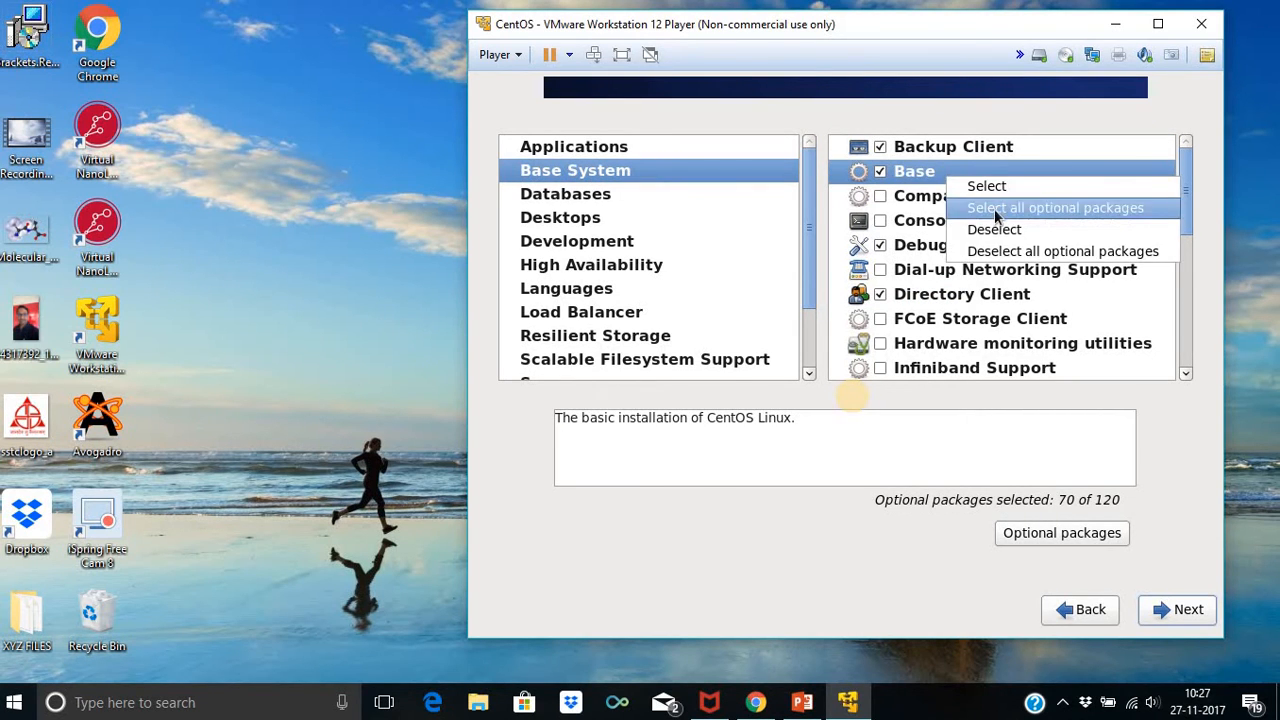
left_click(994, 208)
left_click(972, 196)
right_click(972, 196)
left_click(985, 229)
right_click(986, 228)
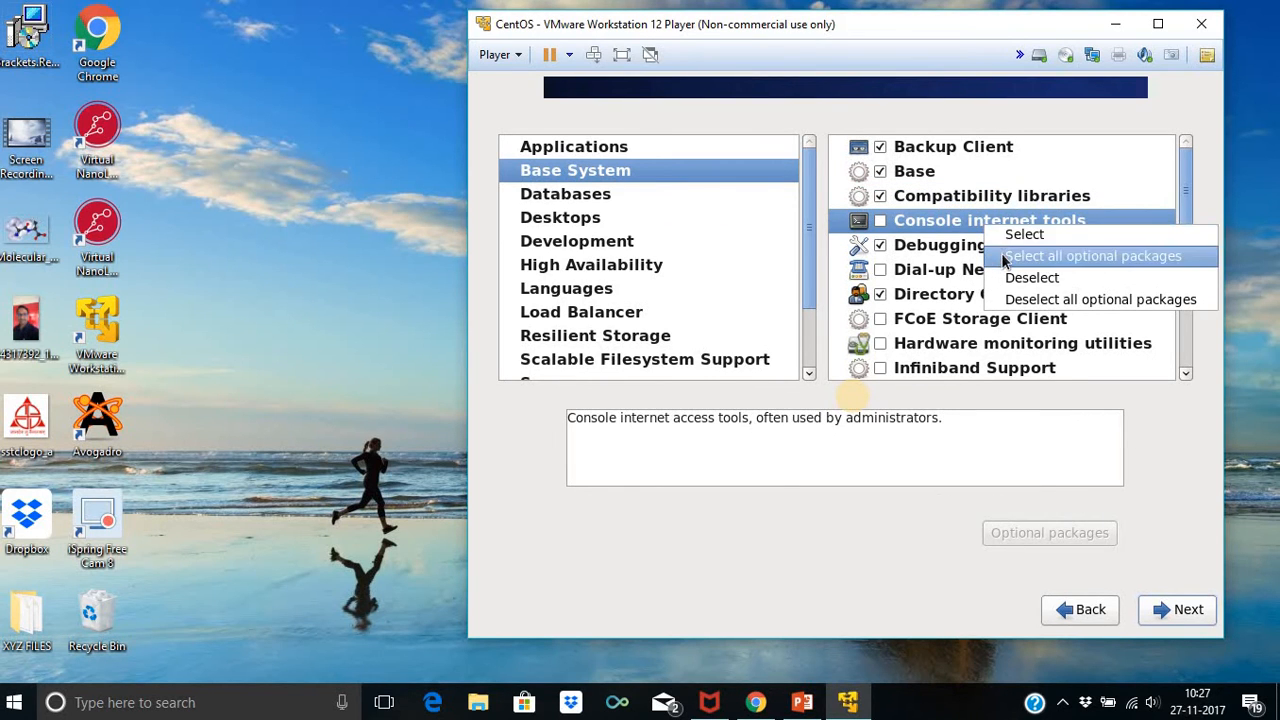
left_click(992, 251)
Include Debugging Tools, Dial-up Networking, Directory Client, FCoE Storage Client and Hardware monitoring with all optional packages
right_click(990, 247)
left_click(955, 280)
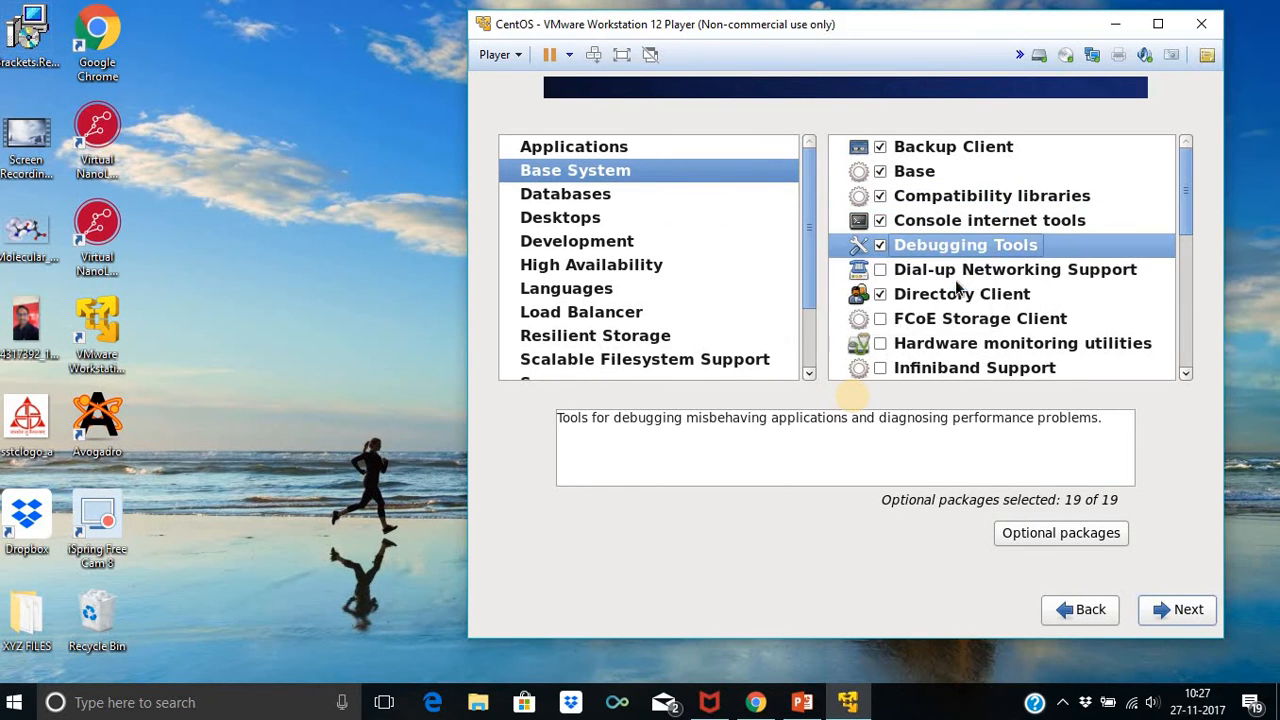
right_click(980, 272)
left_click(997, 306)
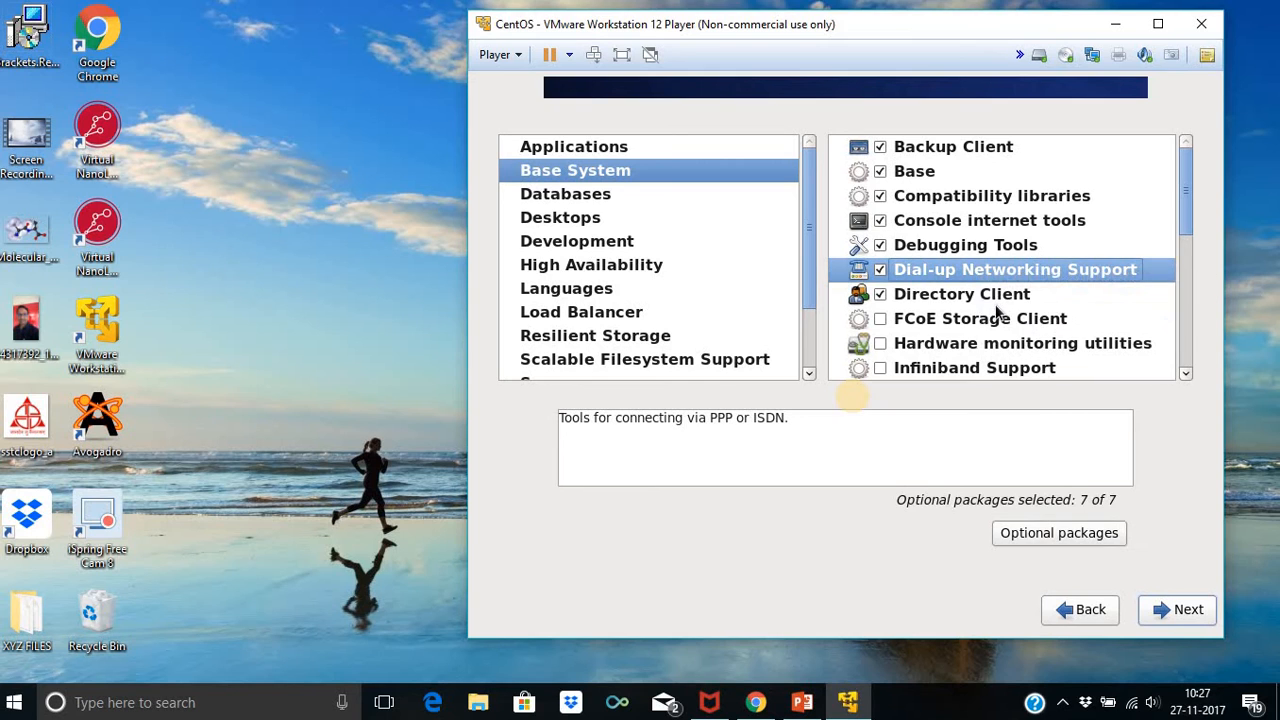
right_click(1003, 300)
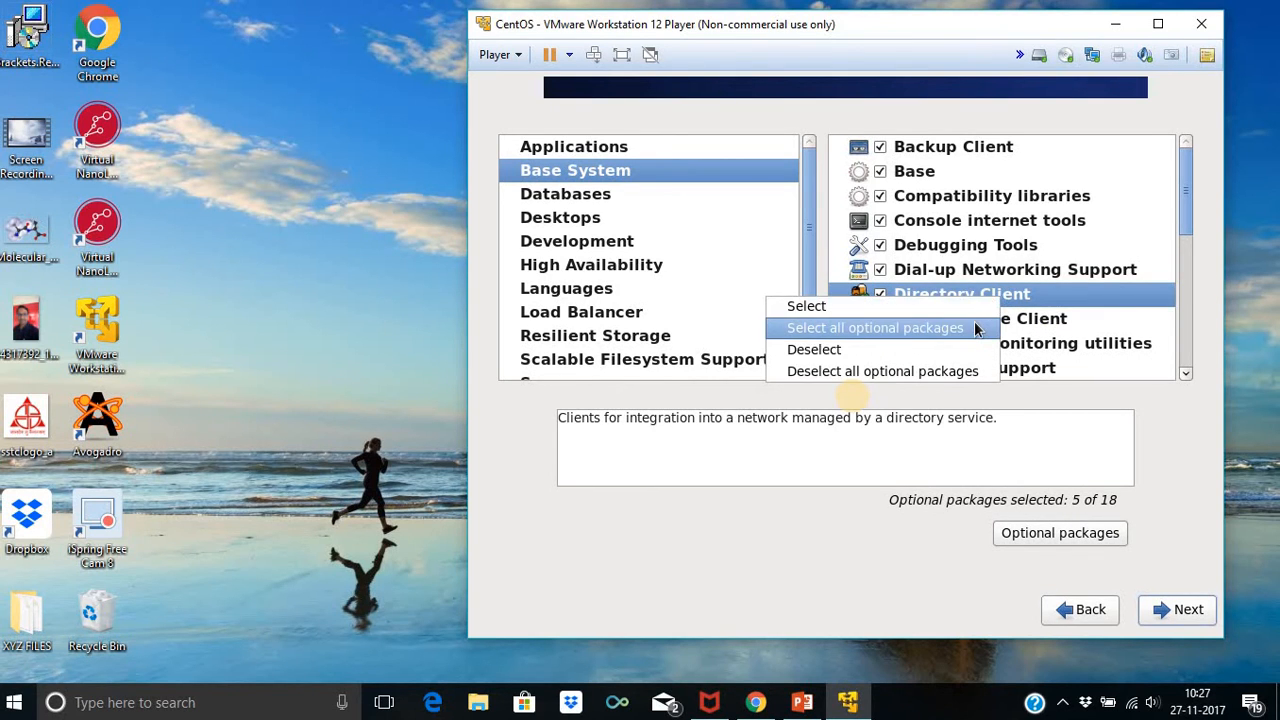
left_click(975, 327)
right_click(978, 320)
left_click(992, 343)
right_click(986, 345)
left_click(1004, 374)
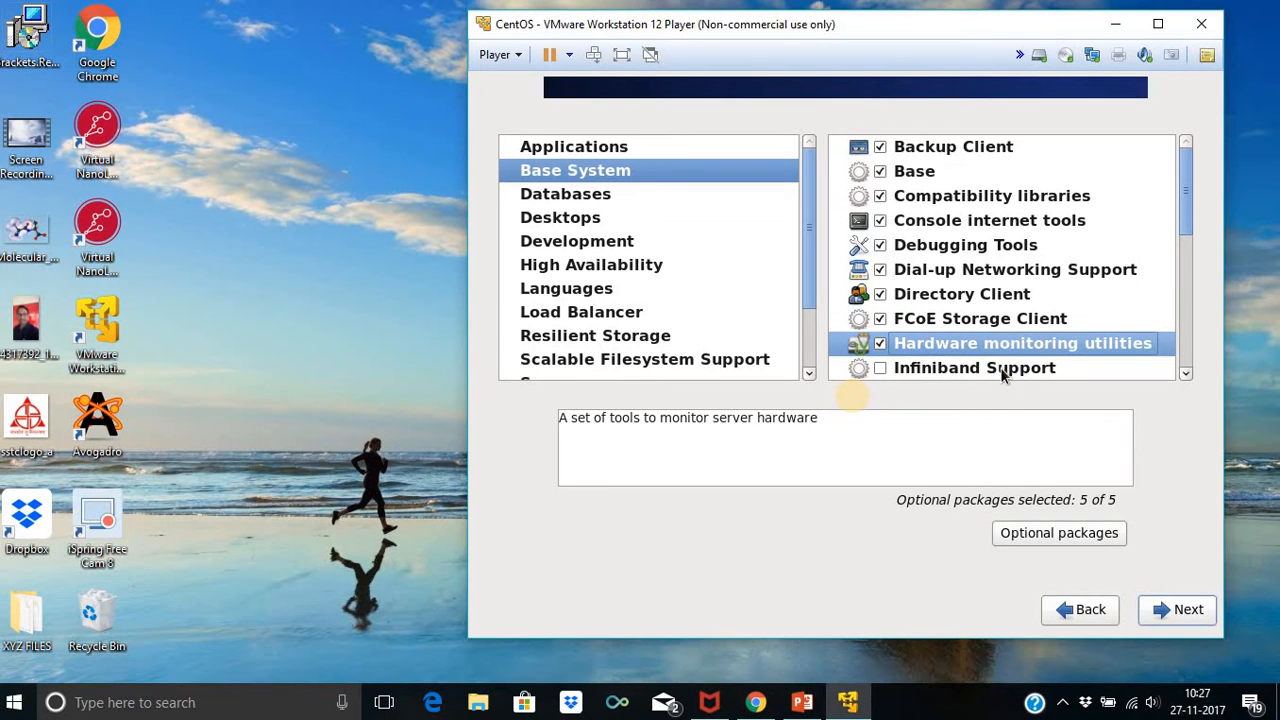
Include Infiniband Support, Java Platform, Large Systems Performance and Legacy UNIX compatibility with all optional packages
scroll(1043, 325, "down", 1)
right_click(1040, 330)
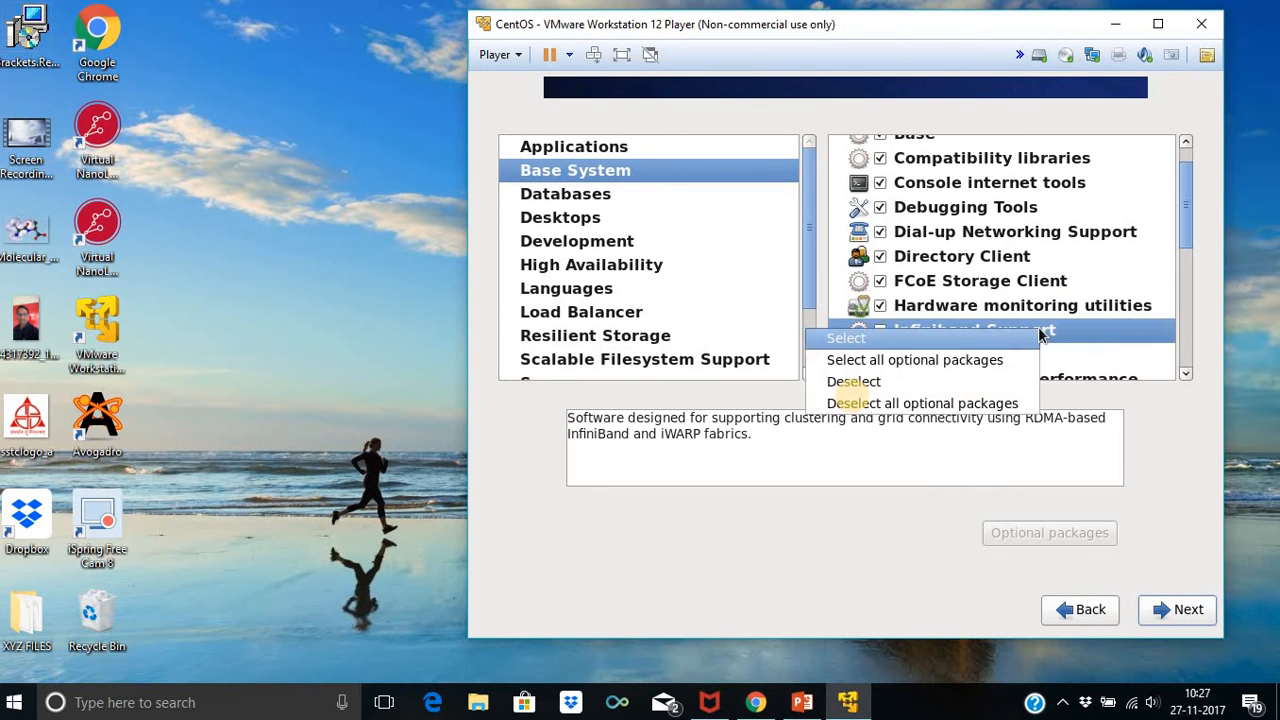
left_click(983, 359)
scroll(1004, 325, "down", 3)
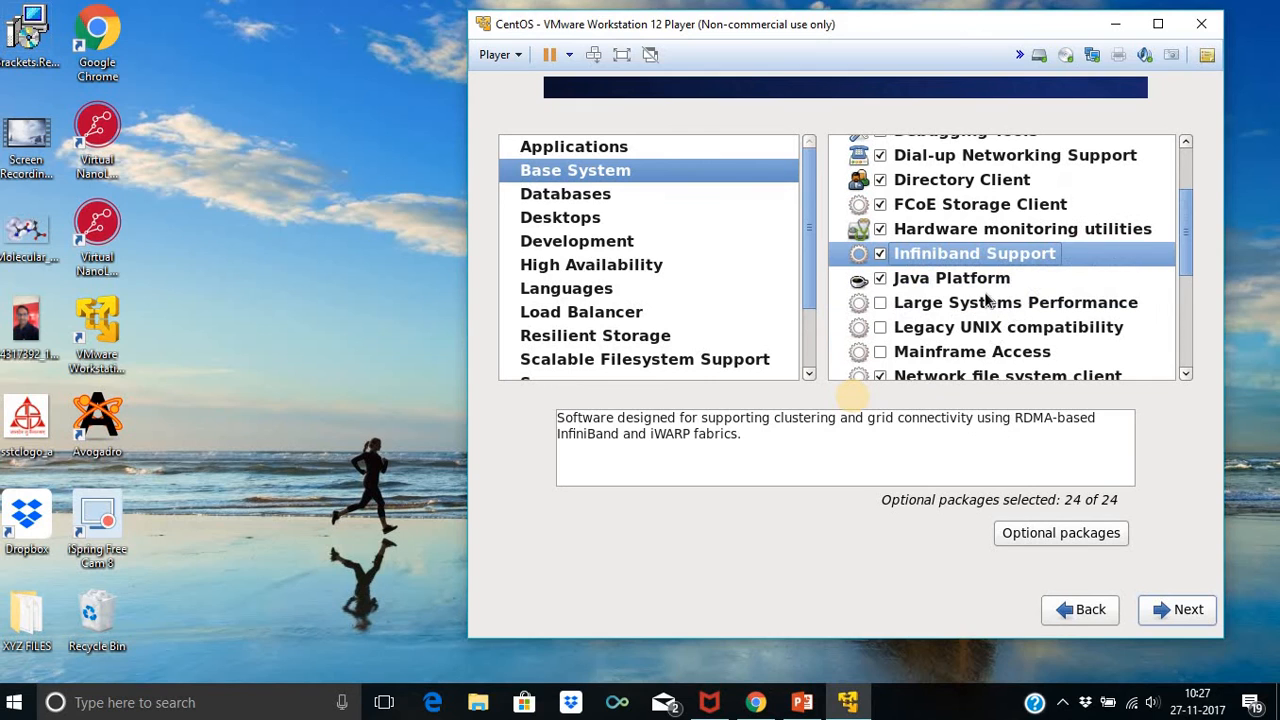
right_click(986, 284)
left_click(1010, 318)
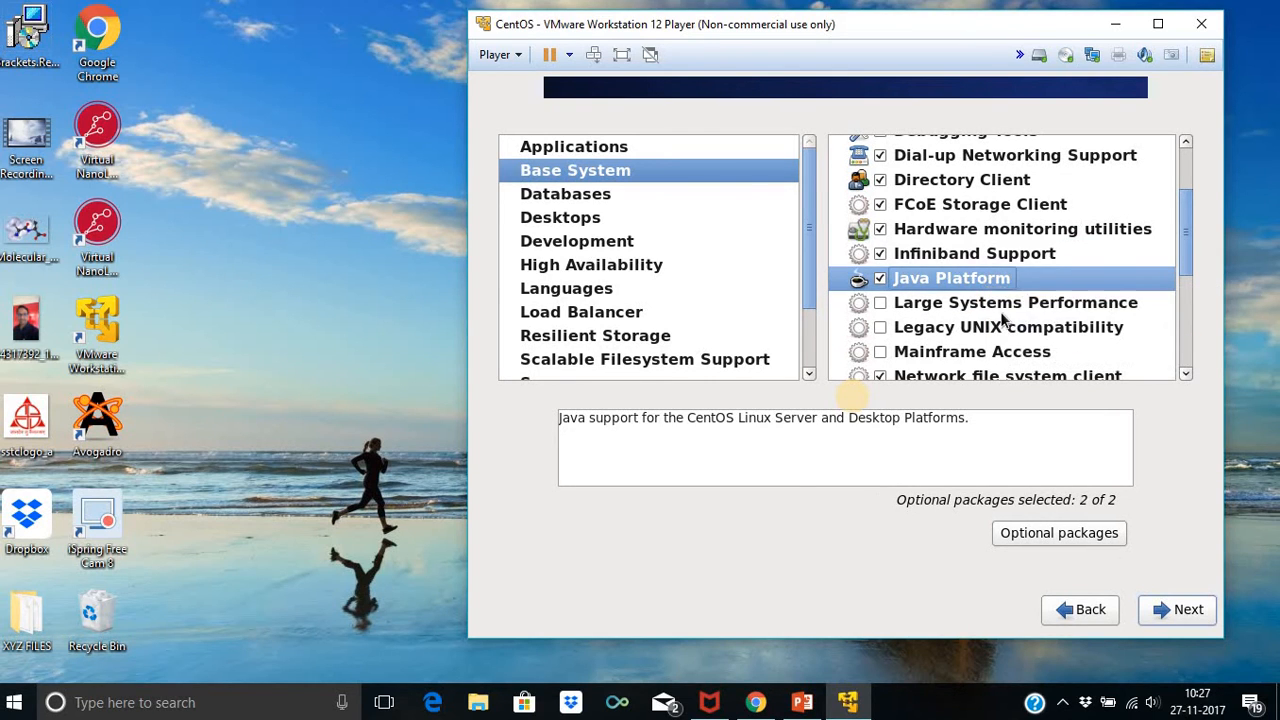
left_click(1001, 310)
right_click(1001, 314)
left_click(960, 338)
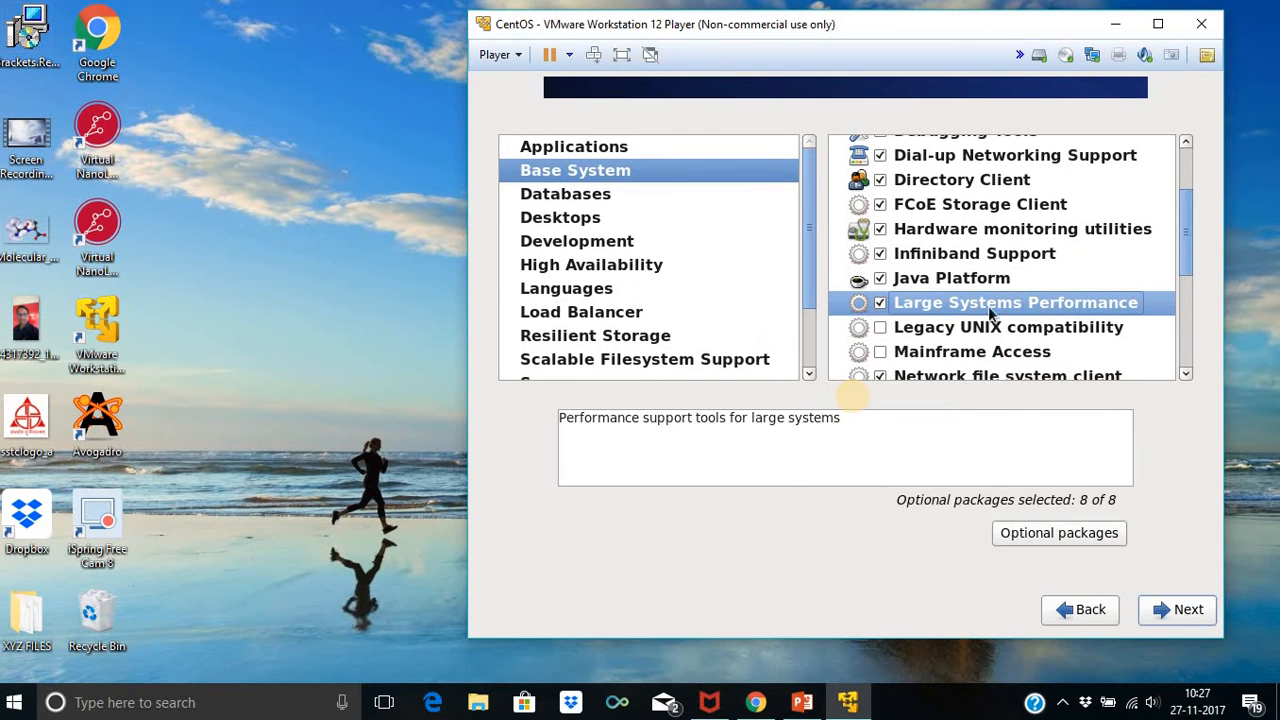
left_click(990, 330)
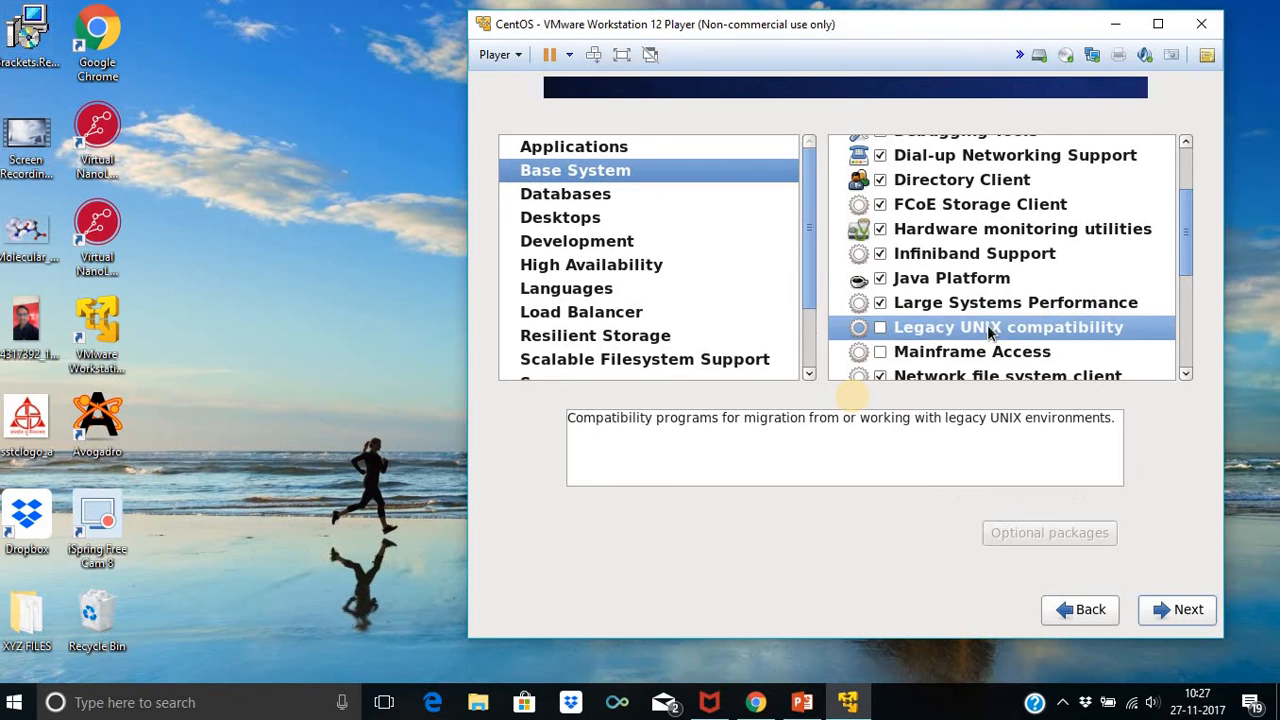
right_click(983, 334)
left_click(966, 358)
Include Mainframe Access, Network file system client and Networking Tools with all optional packages
scroll(1014, 278, "down", 5)
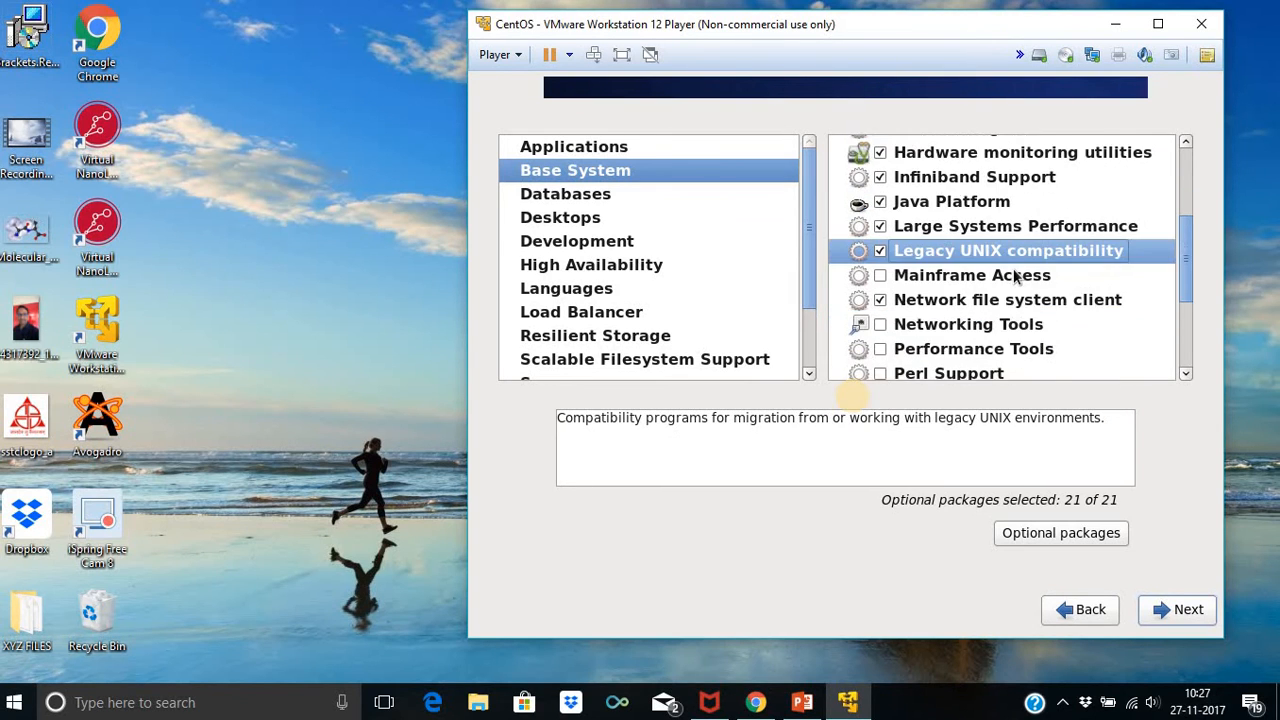
left_click(1042, 160)
right_click(1042, 162)
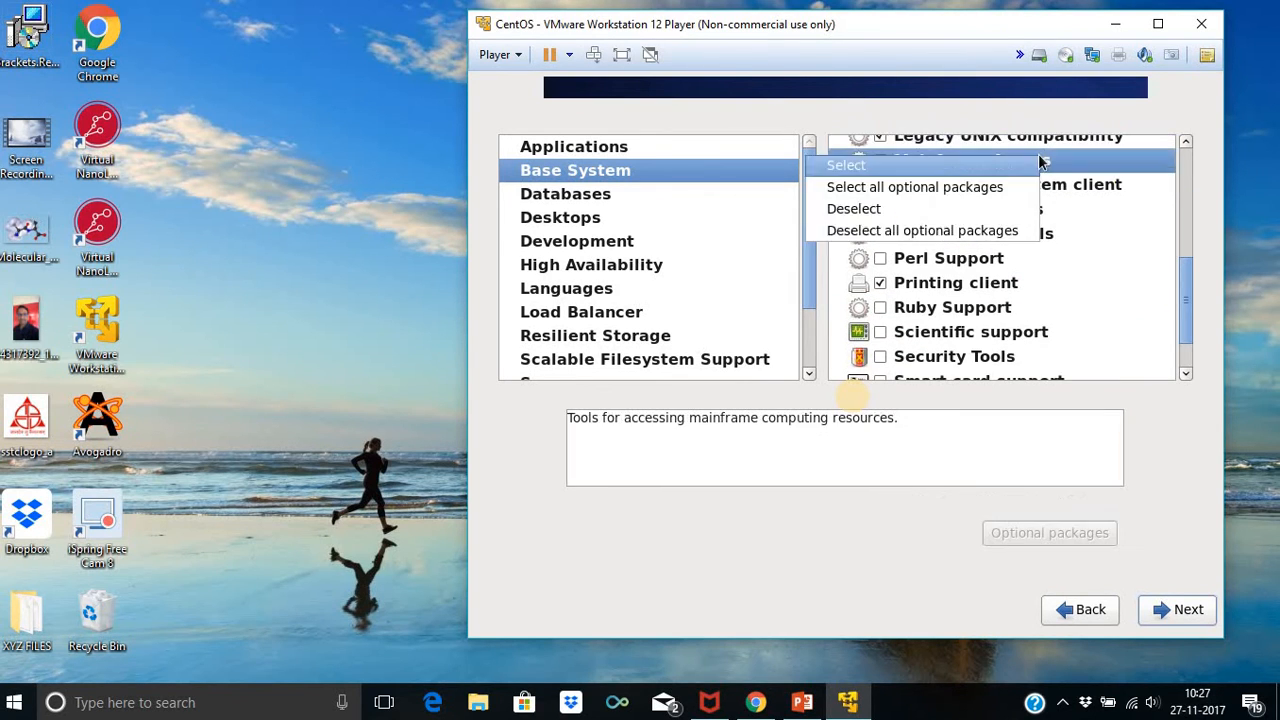
left_click(1016, 188)
left_click(1014, 184)
right_click(1014, 186)
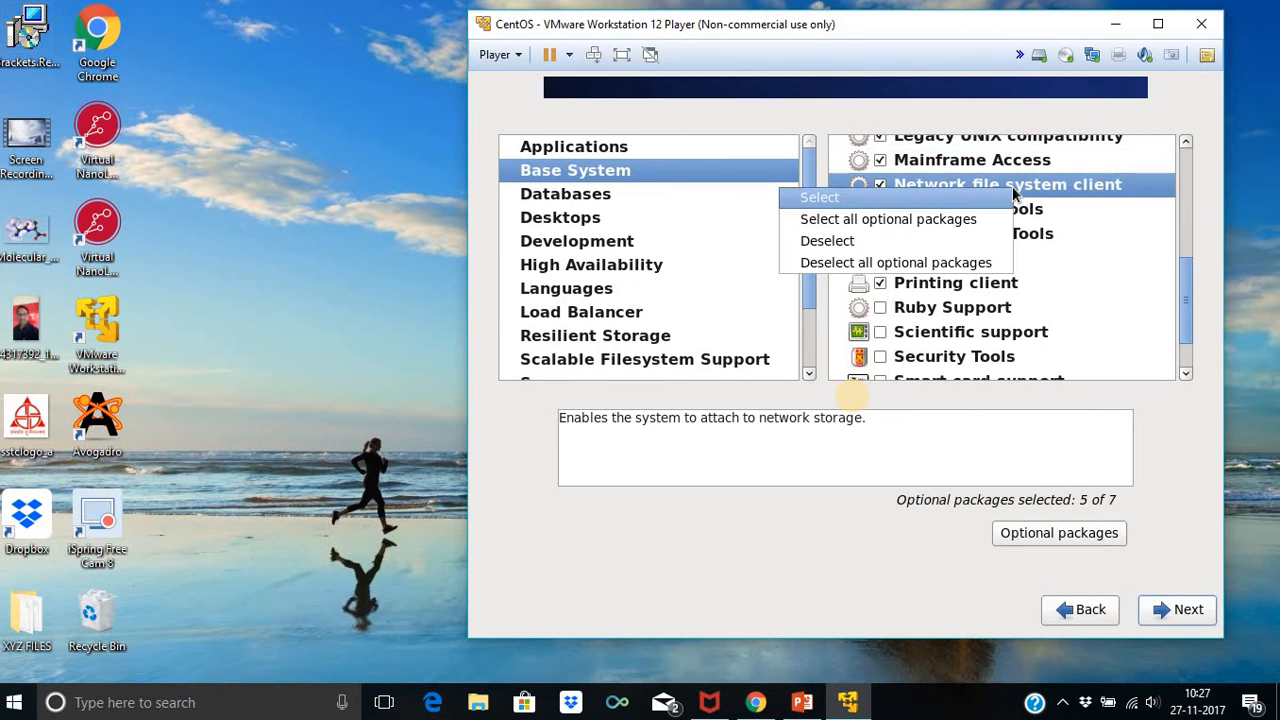
left_click(1005, 228)
left_click(1014, 210)
right_click(1014, 211)
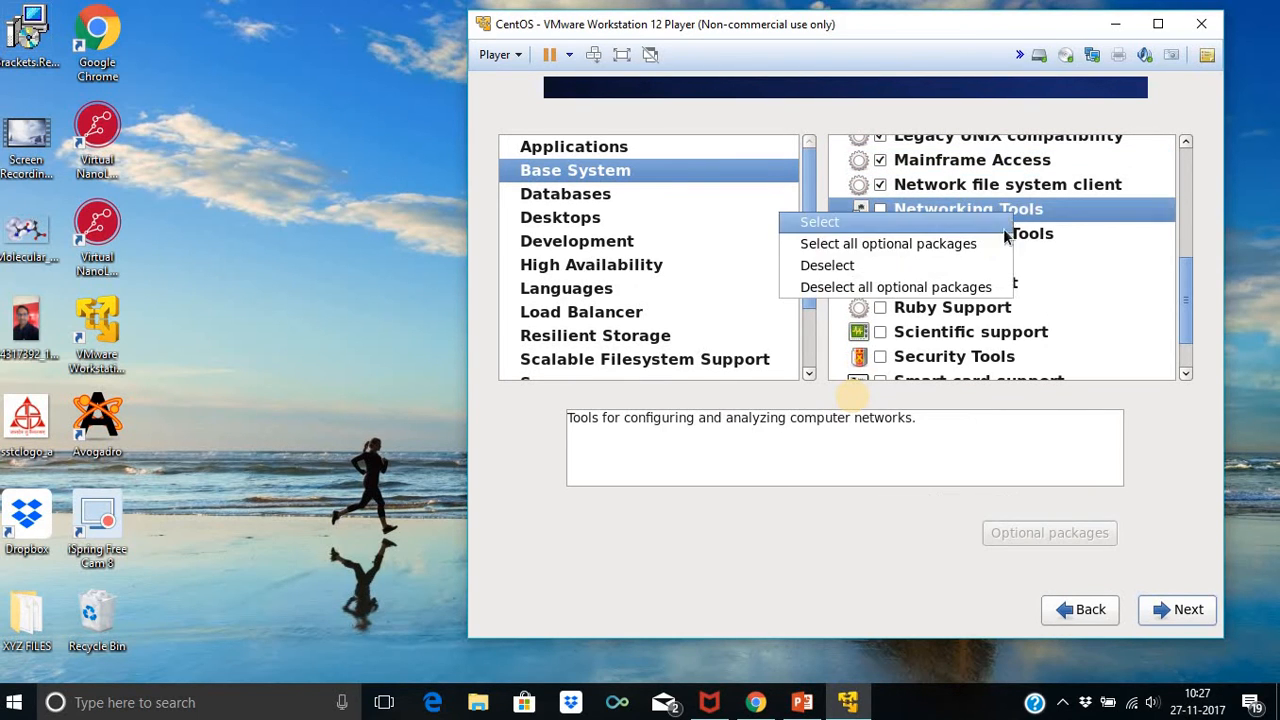
left_click(990, 244)
Include Performance Tools, Perl Support and Printing client with all optional packages
left_click(990, 234)
right_click(992, 233)
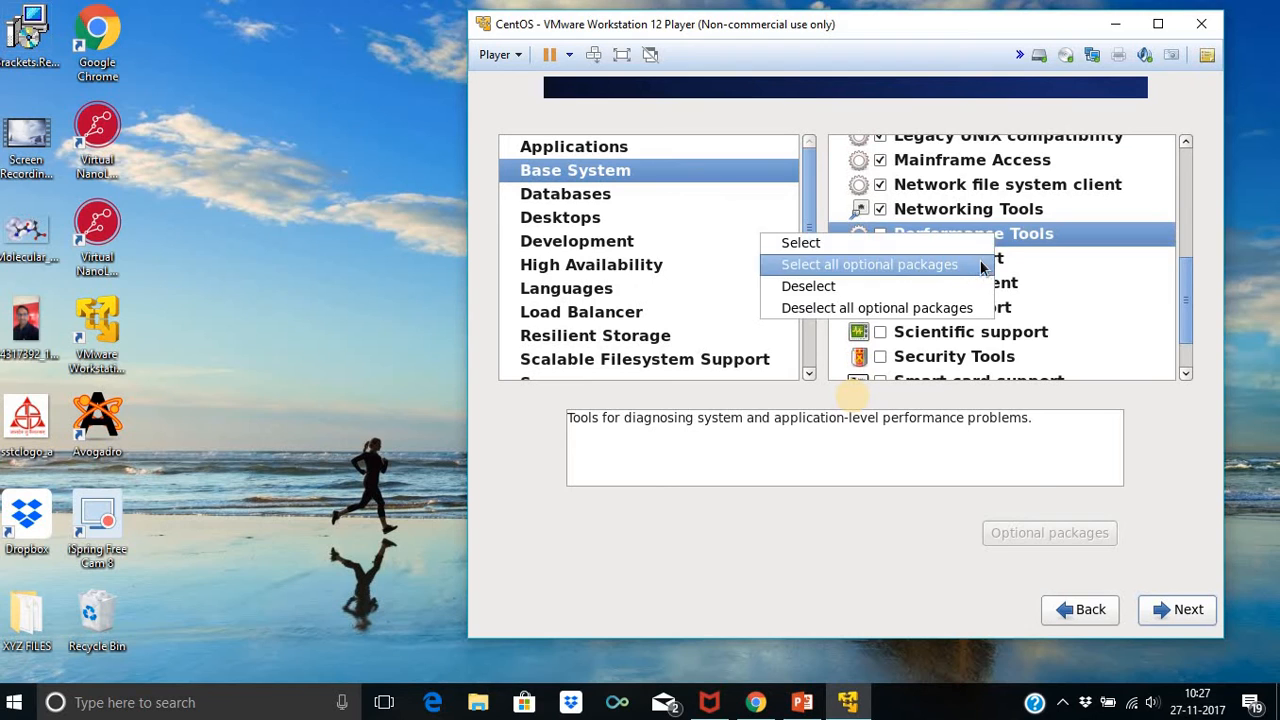
left_click(985, 256)
left_click(985, 258)
right_click(984, 262)
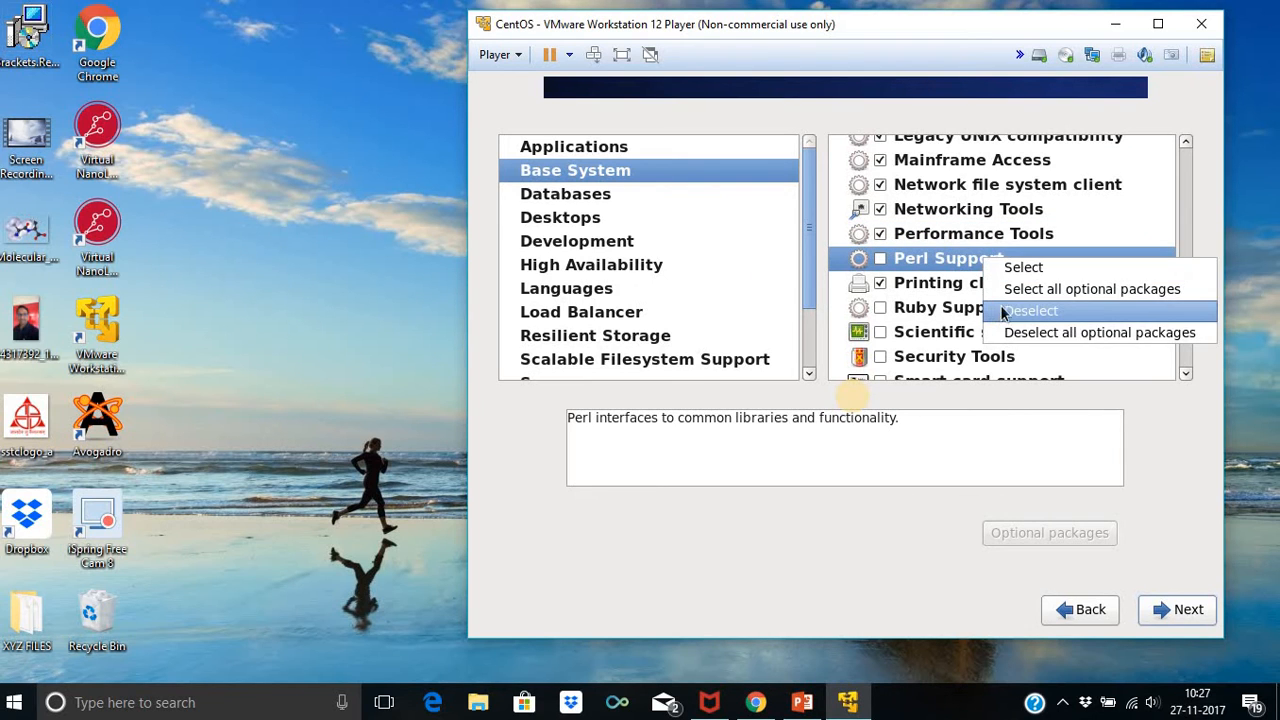
left_click(1005, 290)
left_click(990, 284)
right_click(990, 286)
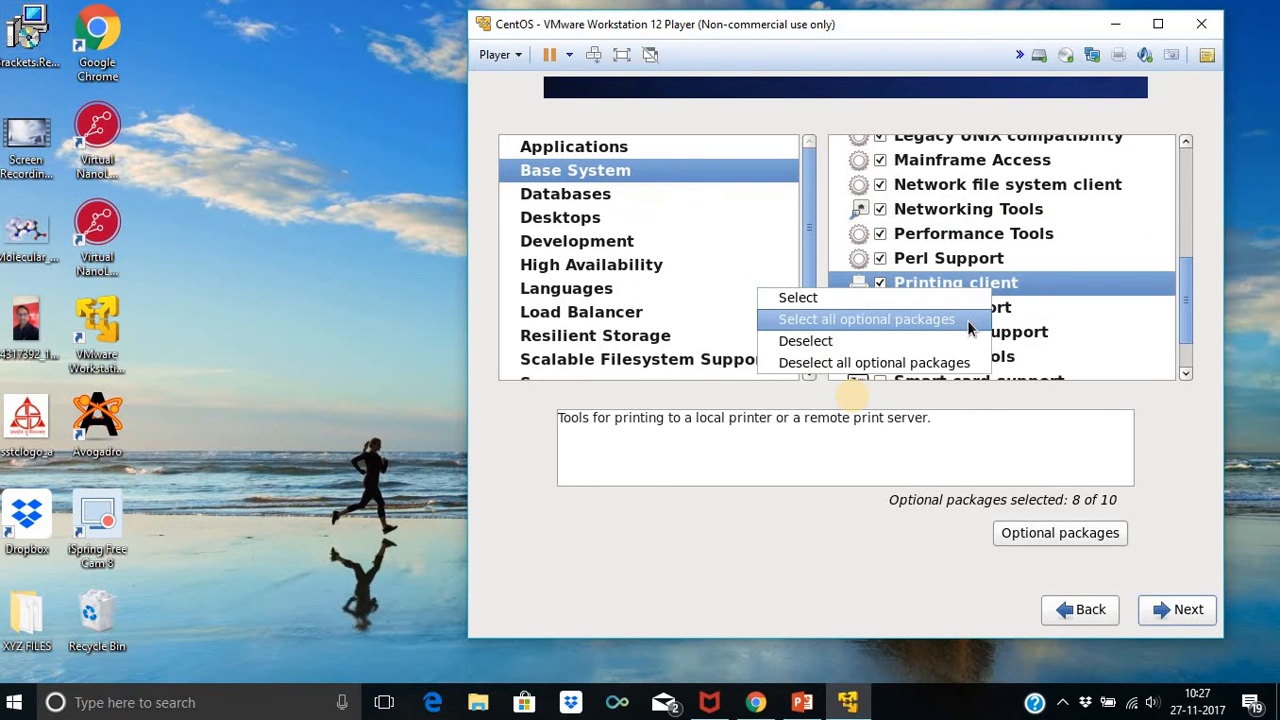
left_click(900, 317)
Include Ruby Support, Scientific support and Security Tools with all optional packages
scroll(1001, 272, "down", 1)
left_click(1003, 247)
right_click(1003, 249)
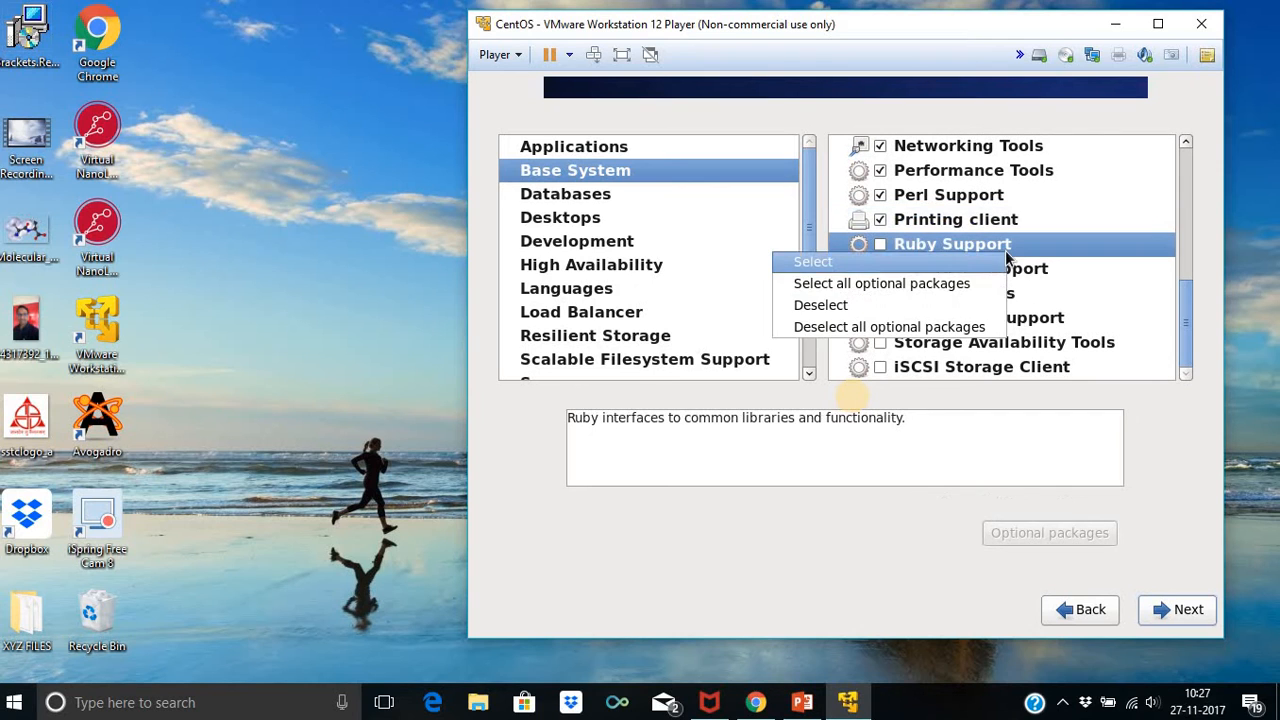
left_click(965, 288)
left_click(975, 270)
right_click(966, 272)
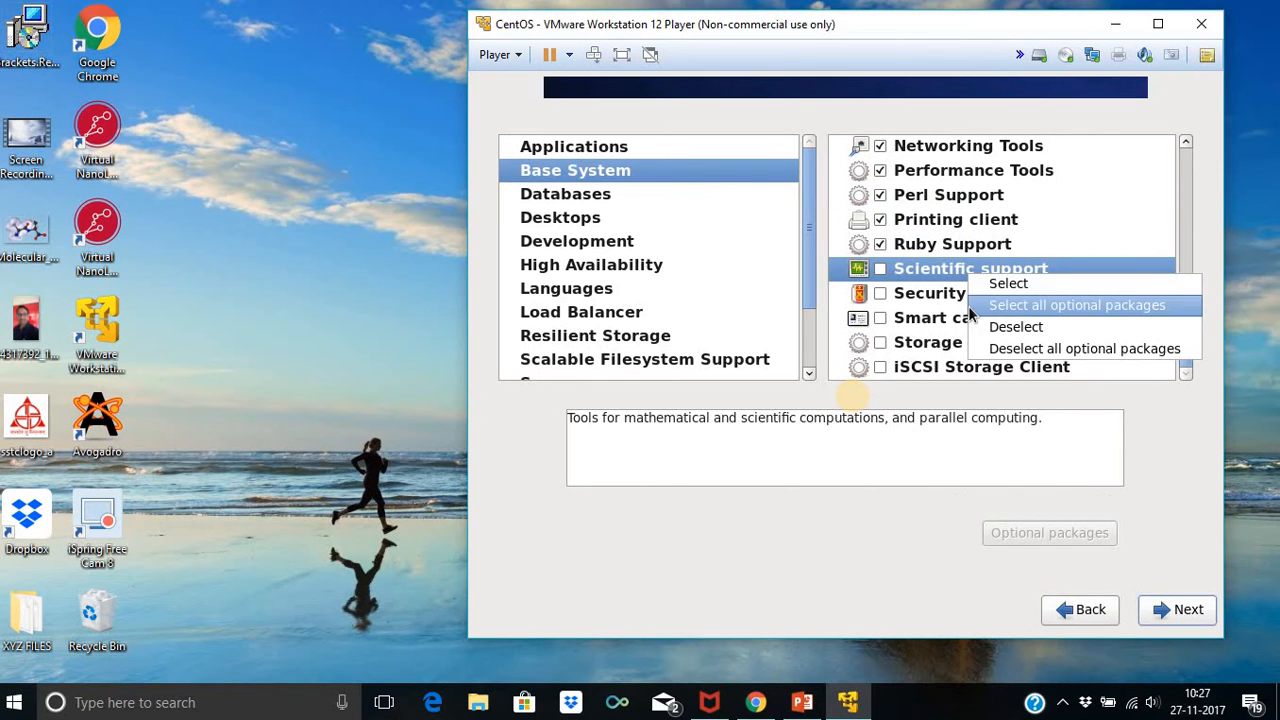
left_click(970, 304)
left_click(982, 298)
right_click(982, 300)
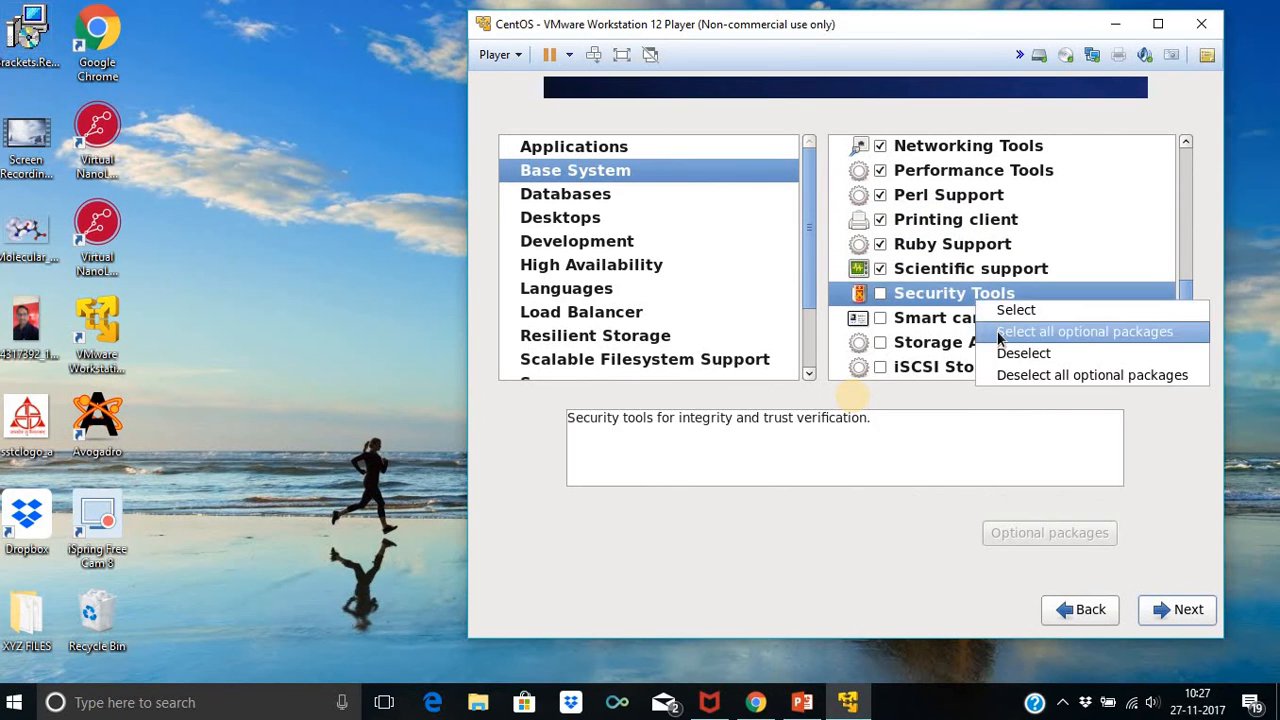
left_click(992, 330)
Include Smart card support, Storage Availability Tools and iSCSI Storage Client with all optional packages
left_click(1003, 318)
right_click(1003, 320)
left_click(996, 350)
left_click(996, 344)
right_click(996, 344)
left_click(984, 376)
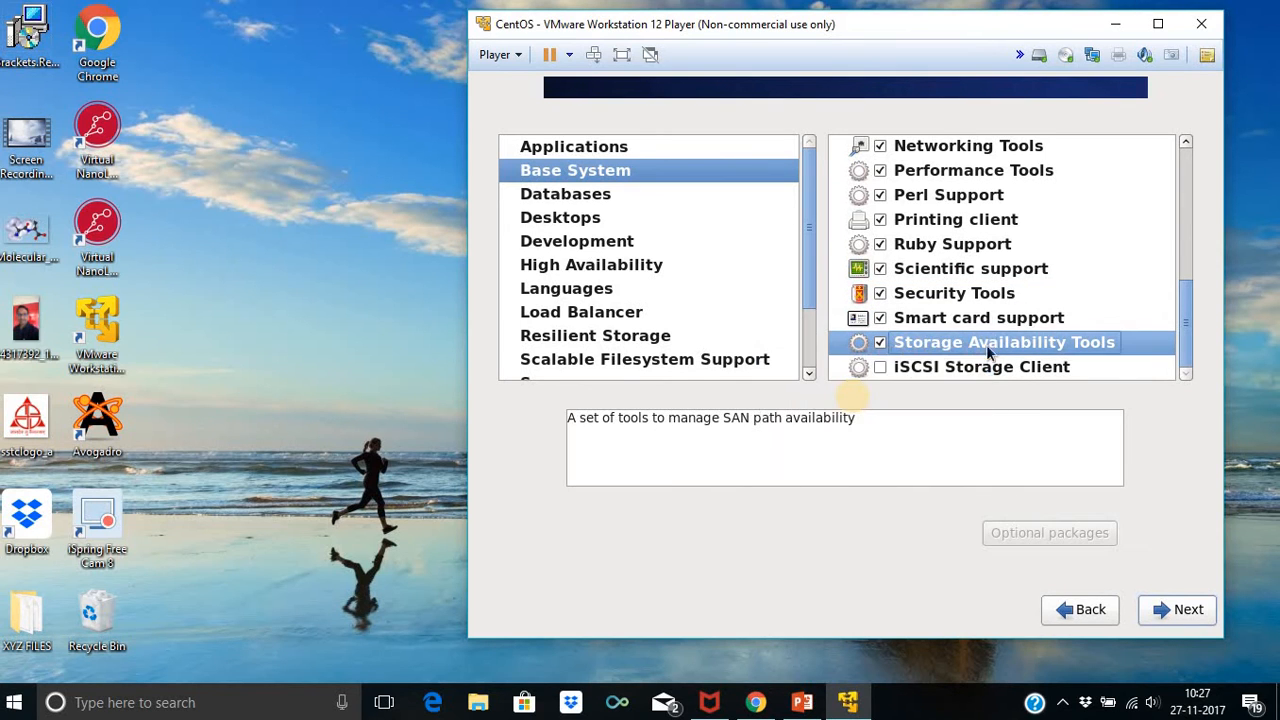
right_click(983, 368)
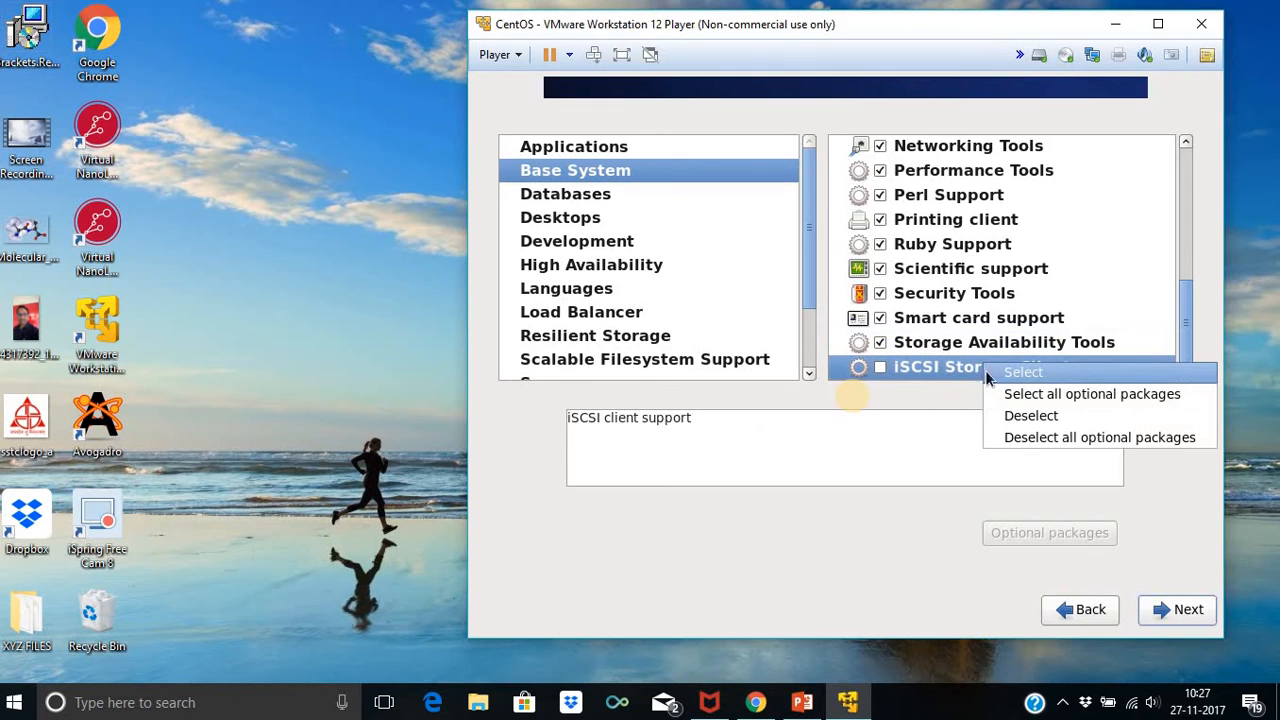
left_click(997, 392)
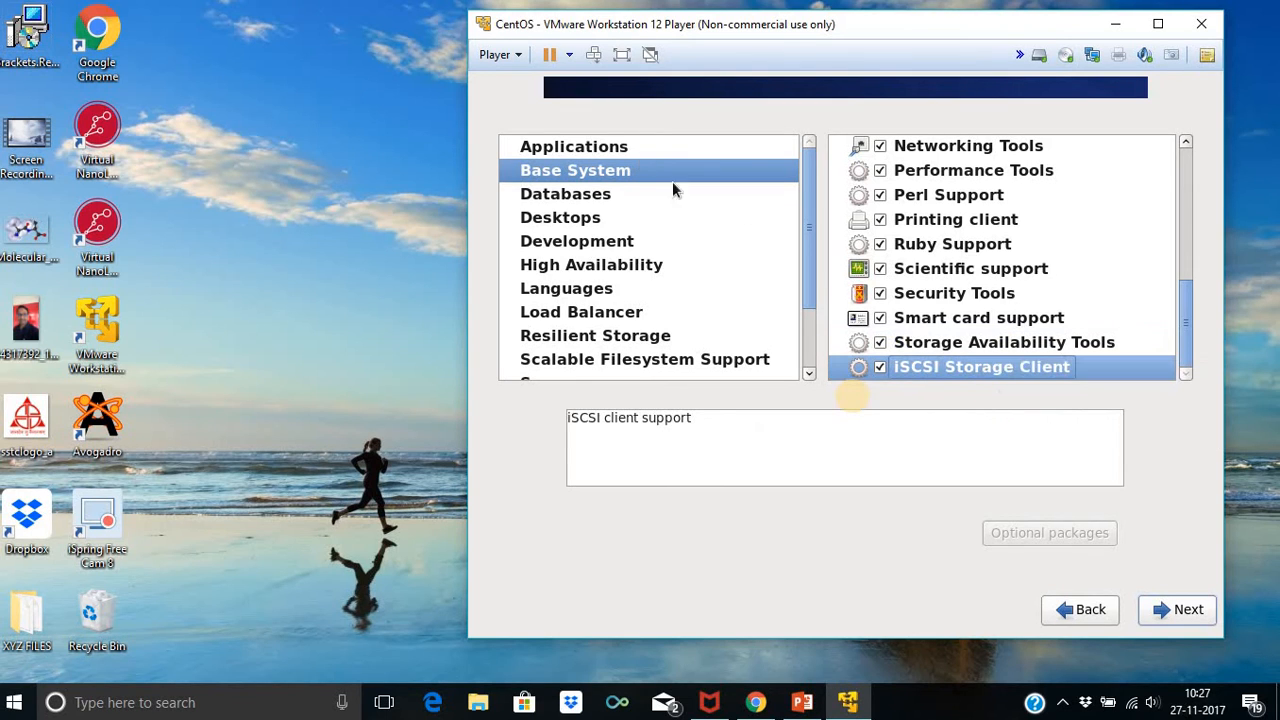
In Databases, include MySQL client, MySQL server, PostgreSQL client and PostgreSQL server with all optional packages
left_click(605, 194)
right_click(991, 146)
left_click(973, 175)
right_click(981, 174)
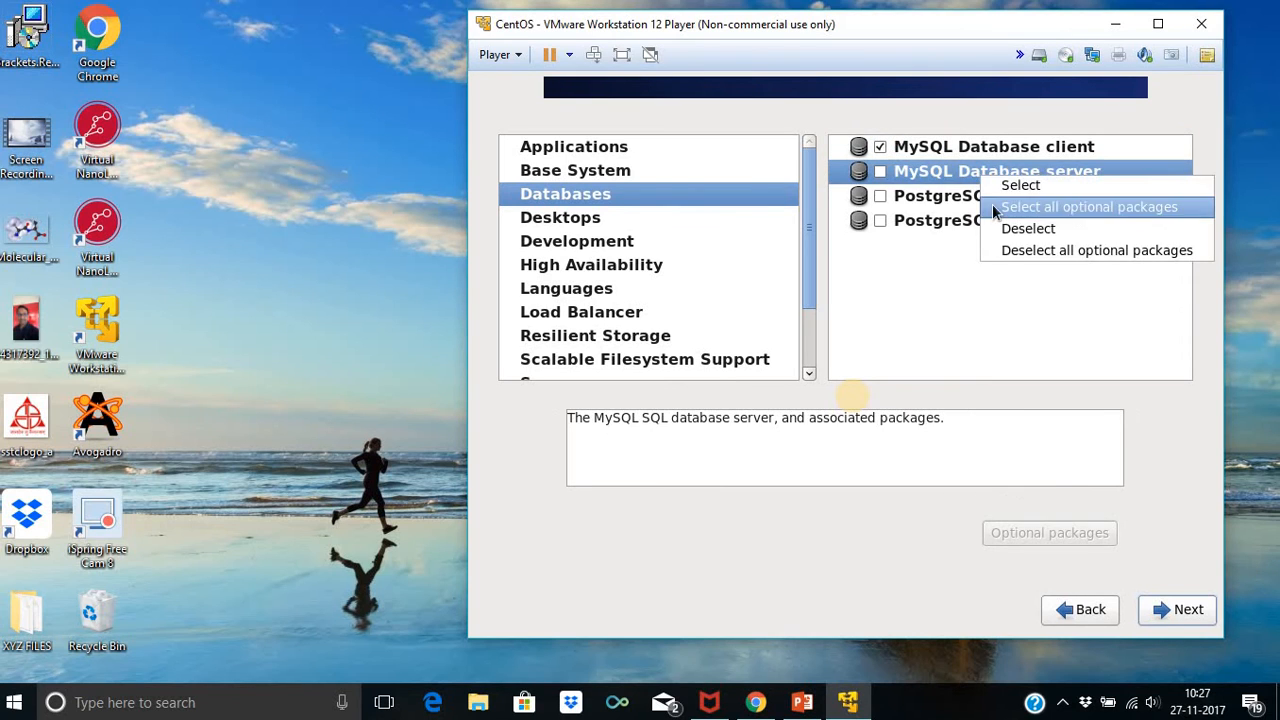
left_click(992, 205)
right_click(992, 204)
left_click(979, 237)
right_click(986, 225)
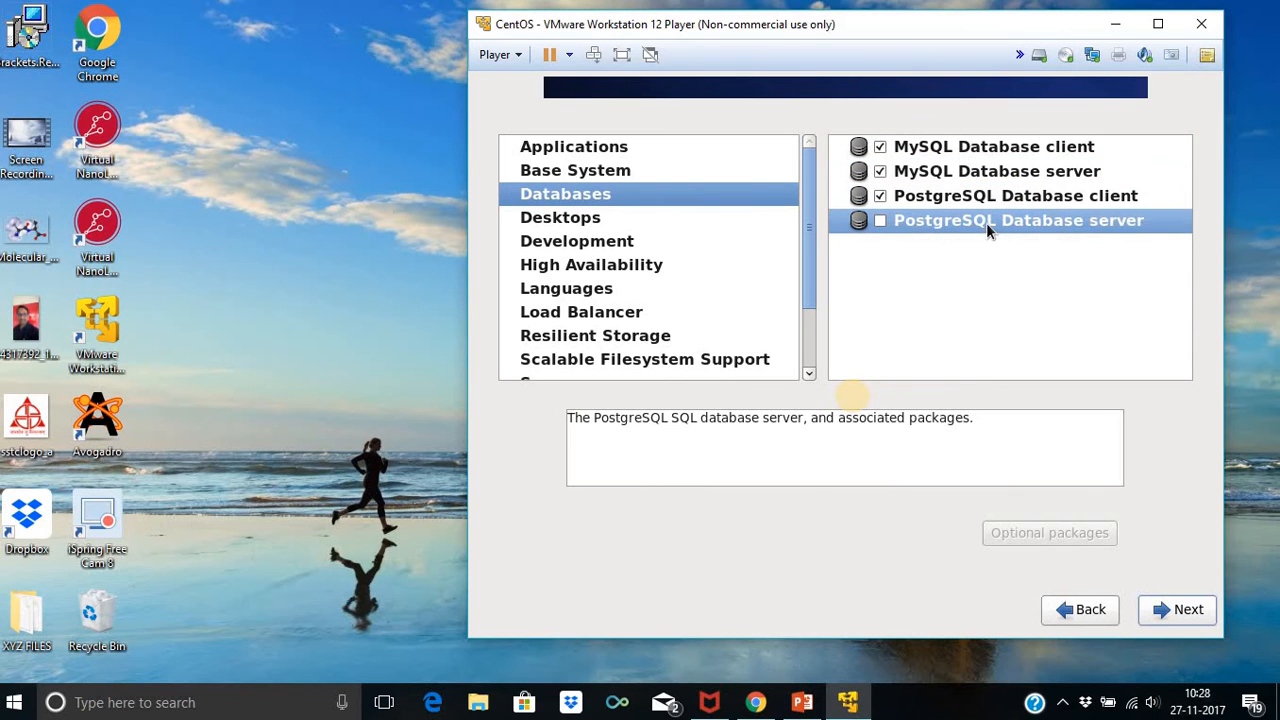
left_click(999, 252)
In Desktops, include the Desktop and Desktop Debugging groups with all optional packages
left_click(590, 222)
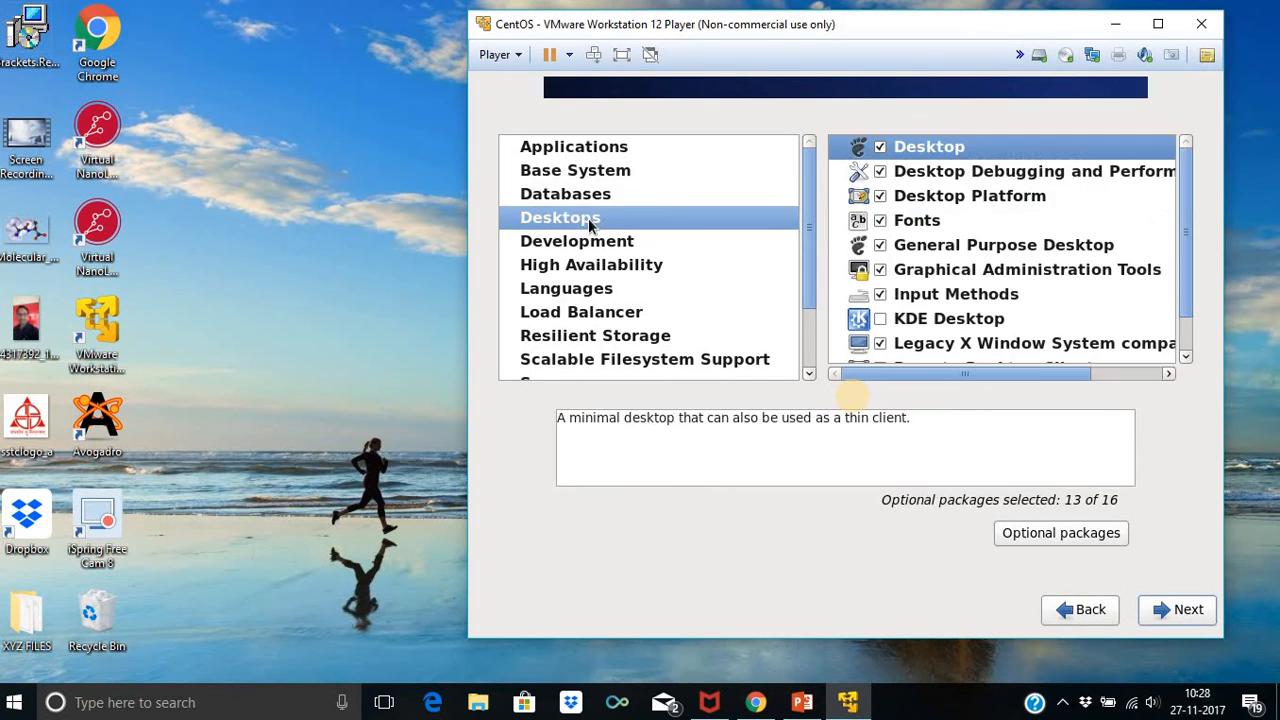
right_click(954, 152)
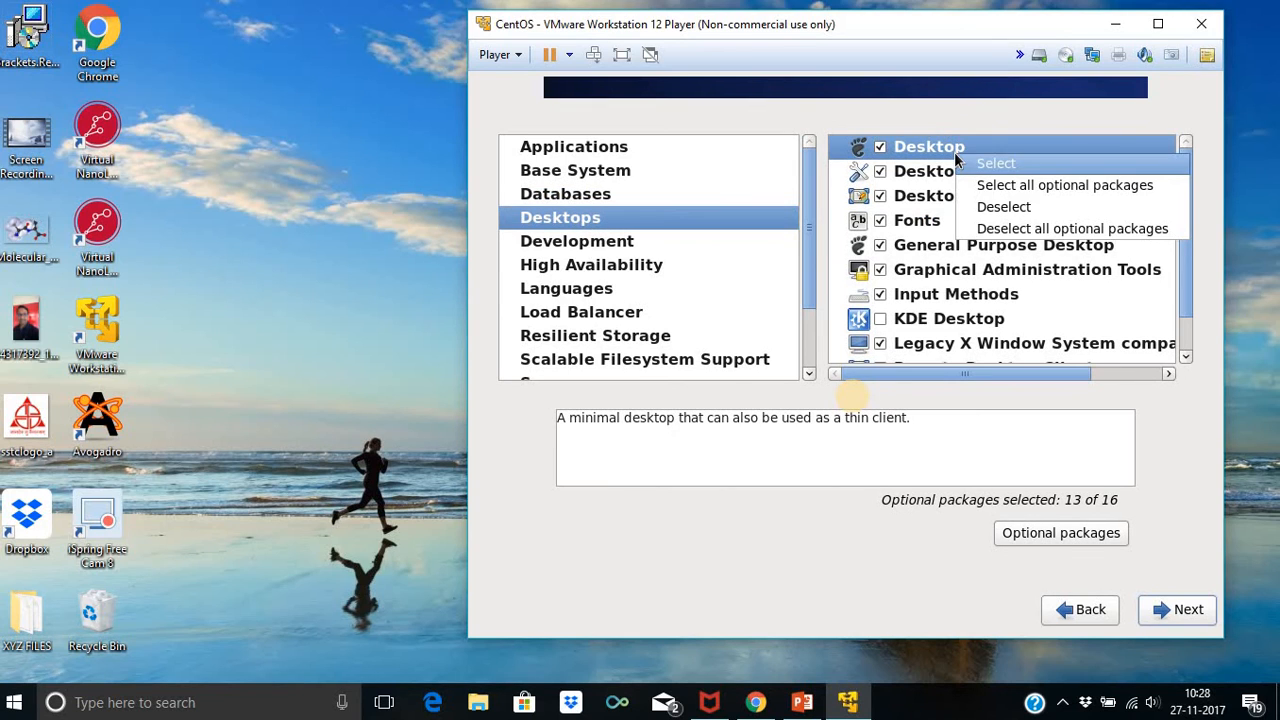
left_click(982, 187)
right_click(980, 173)
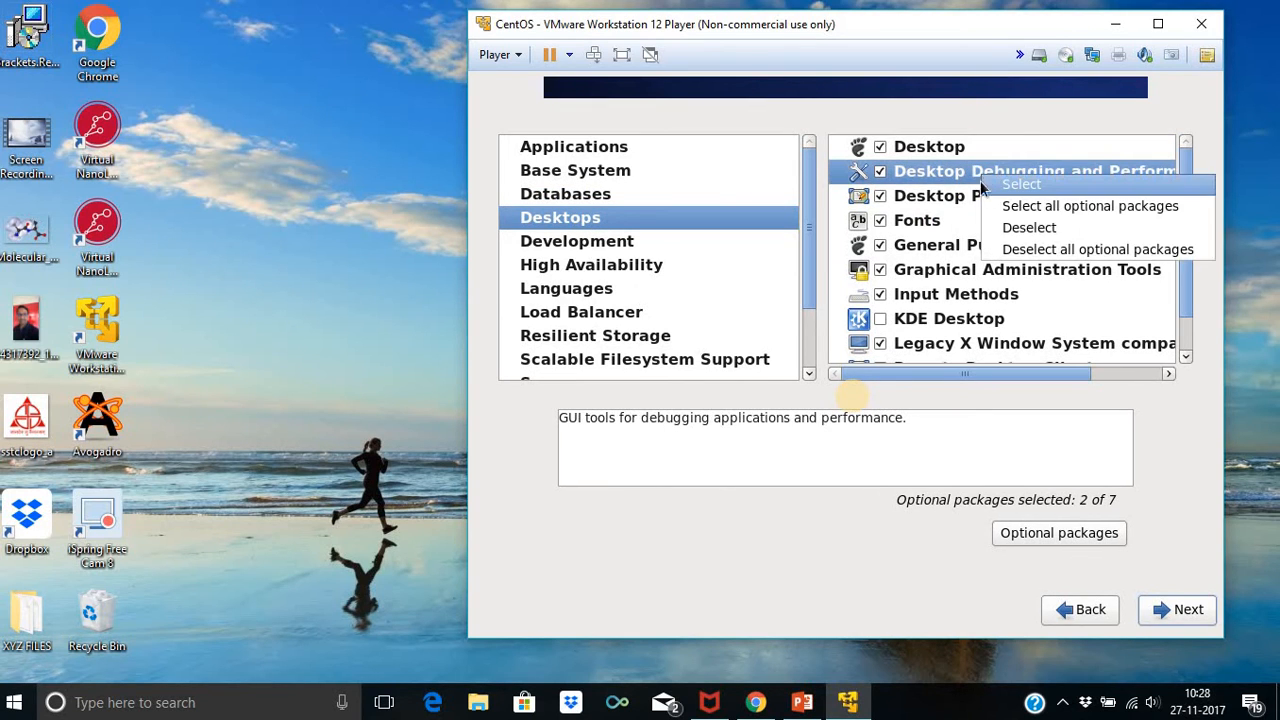
left_click(997, 196)
right_click(993, 184)
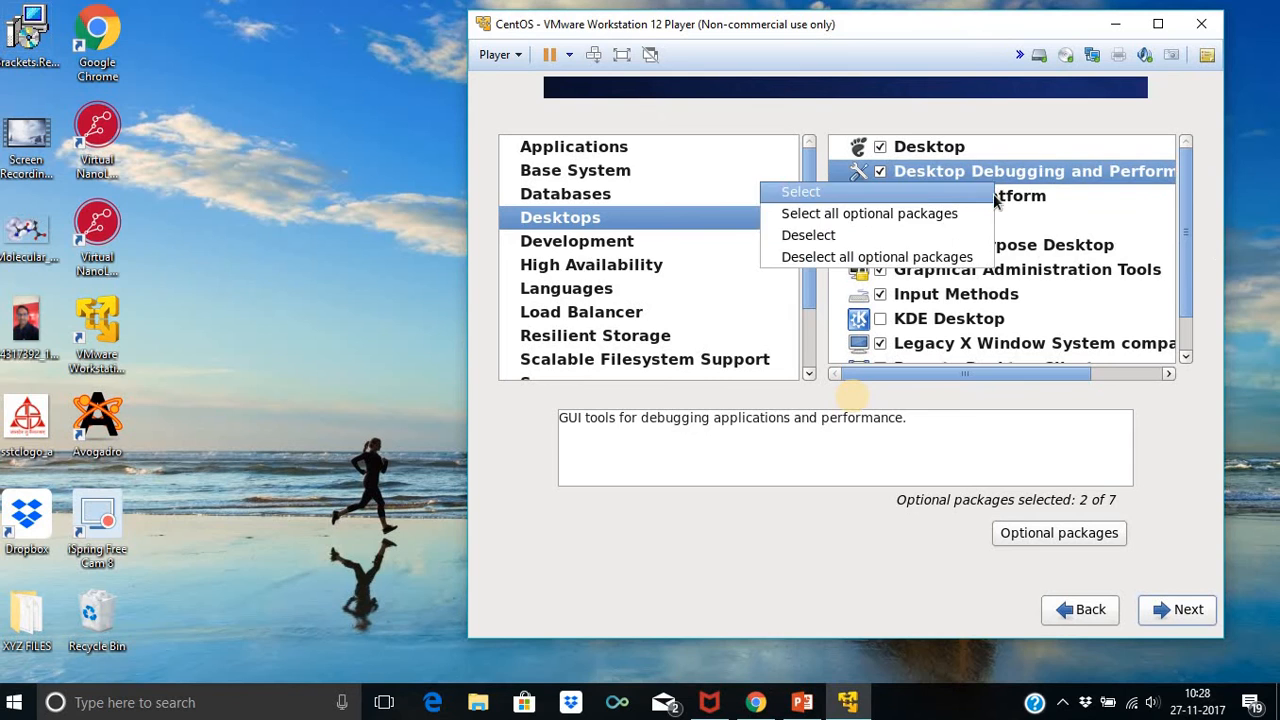
left_click(972, 214)
Include Desktop Platform, Fonts, General Purpose Desktop and Graphical Administration Tools with all optional packages
right_click(978, 199)
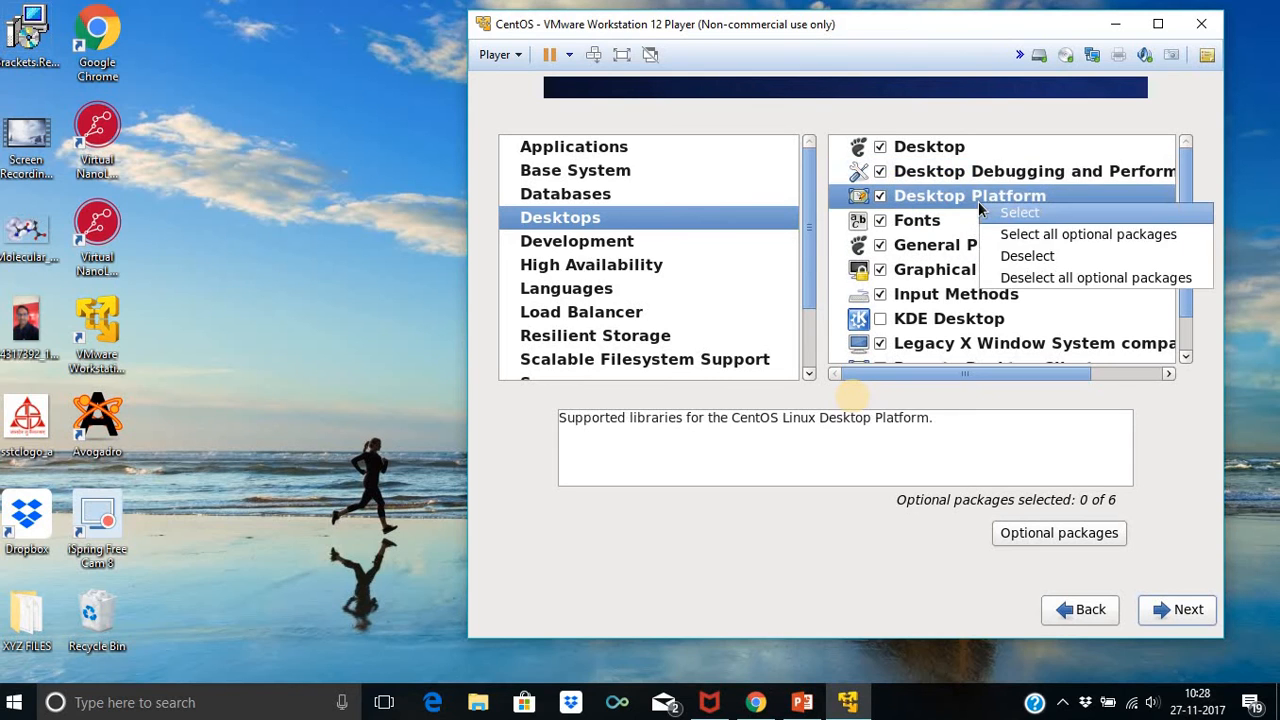
left_click(1003, 234)
right_click(985, 226)
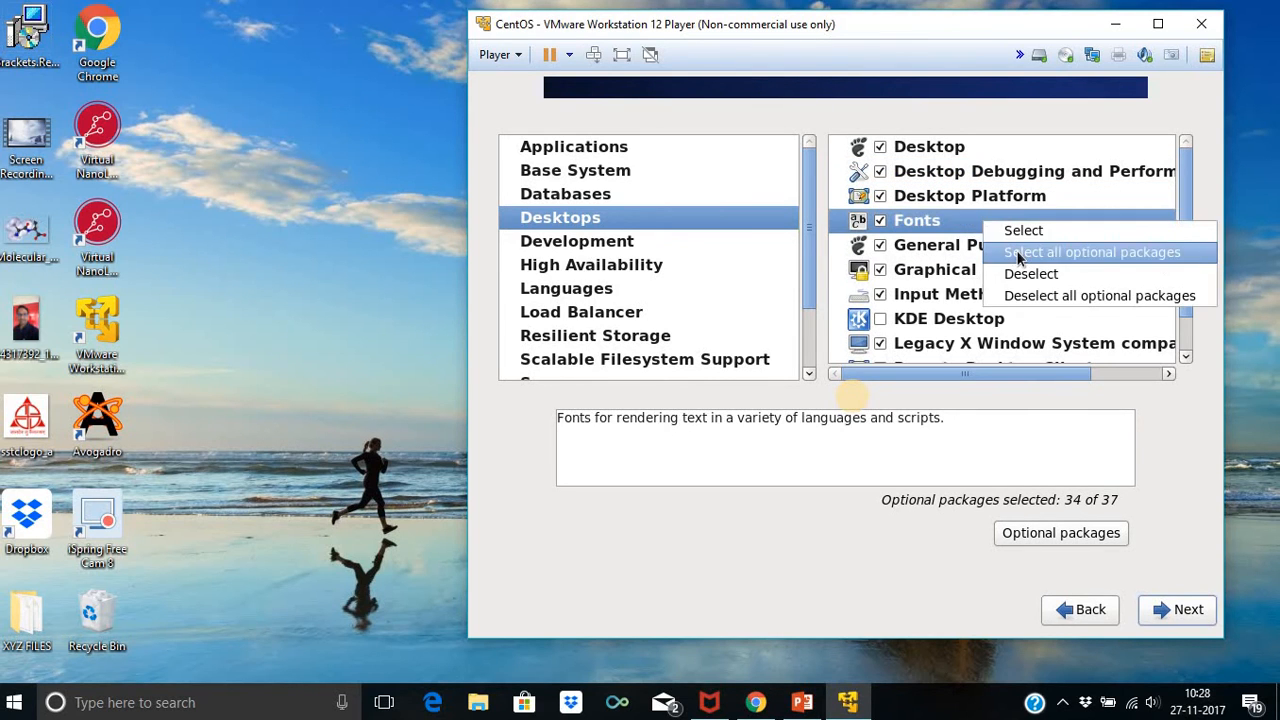
left_click(1018, 258)
right_click(1015, 250)
left_click(1010, 280)
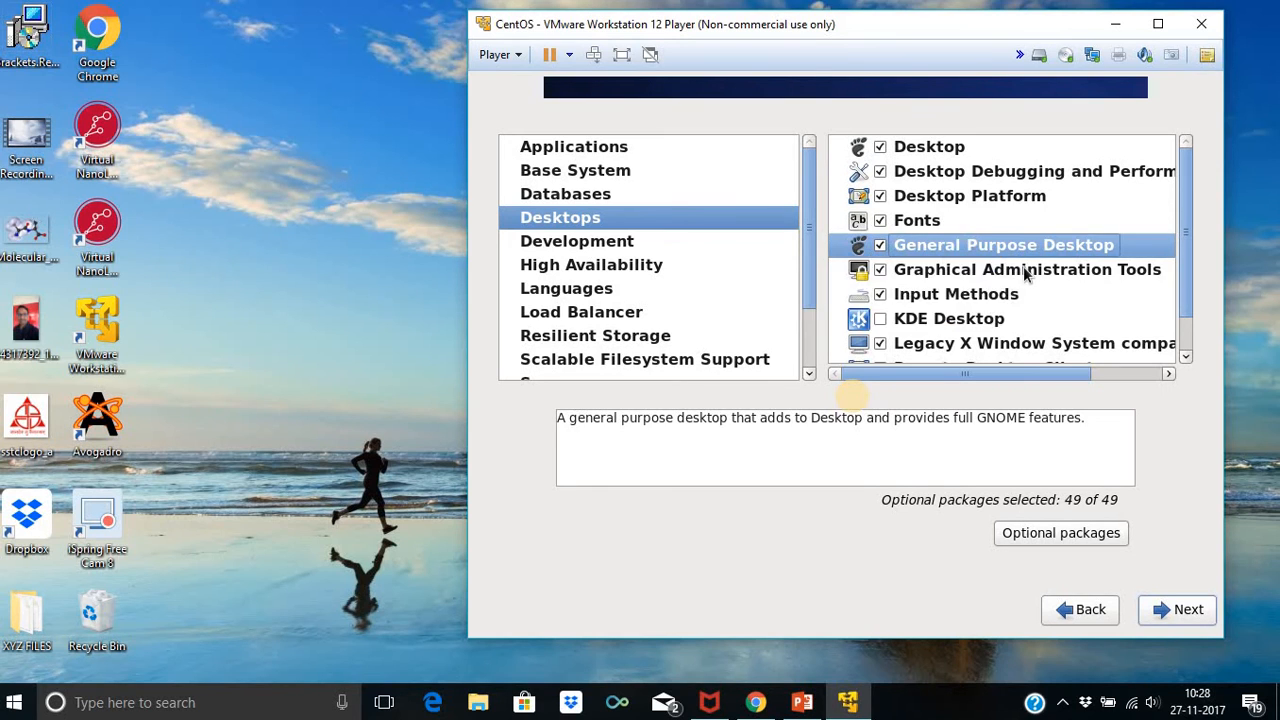
right_click(1023, 276)
left_click(928, 299)
Include Input Methods, KDE Desktop and the legacy X Window group with all optional packages
scroll(1025, 260, "down", 1)
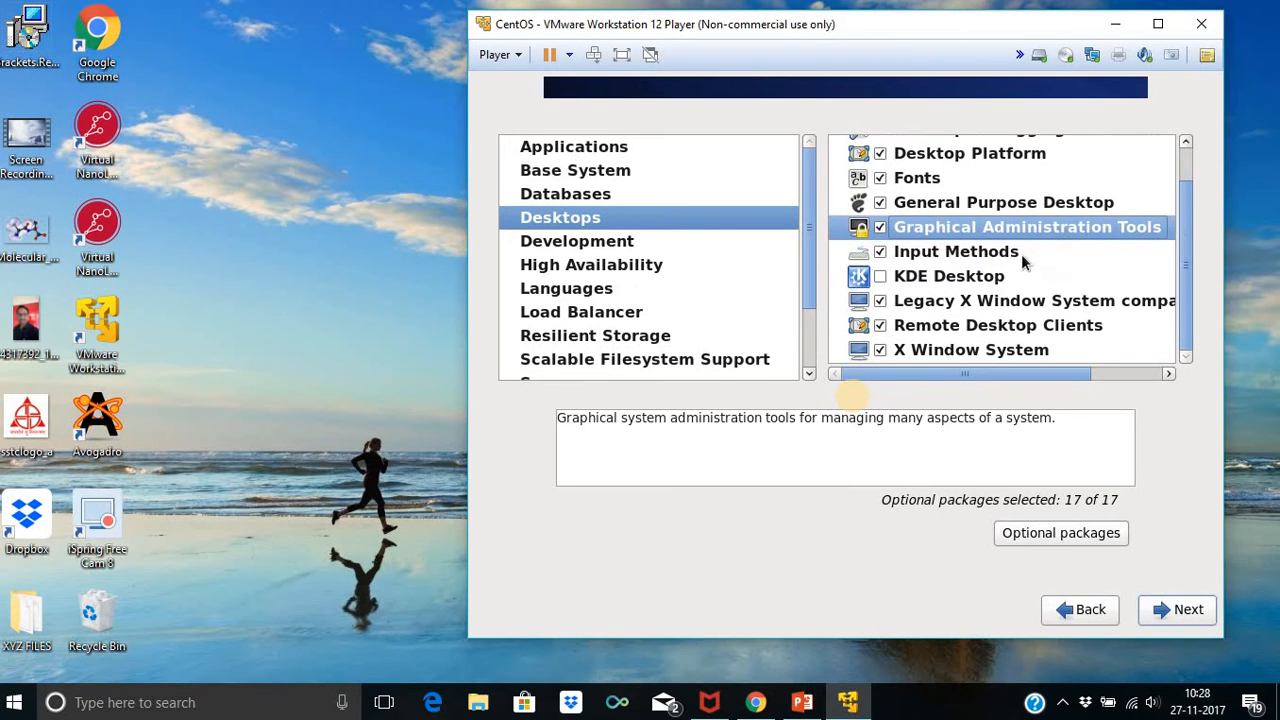
left_click(1022, 258)
right_click(1022, 258)
left_click(1012, 284)
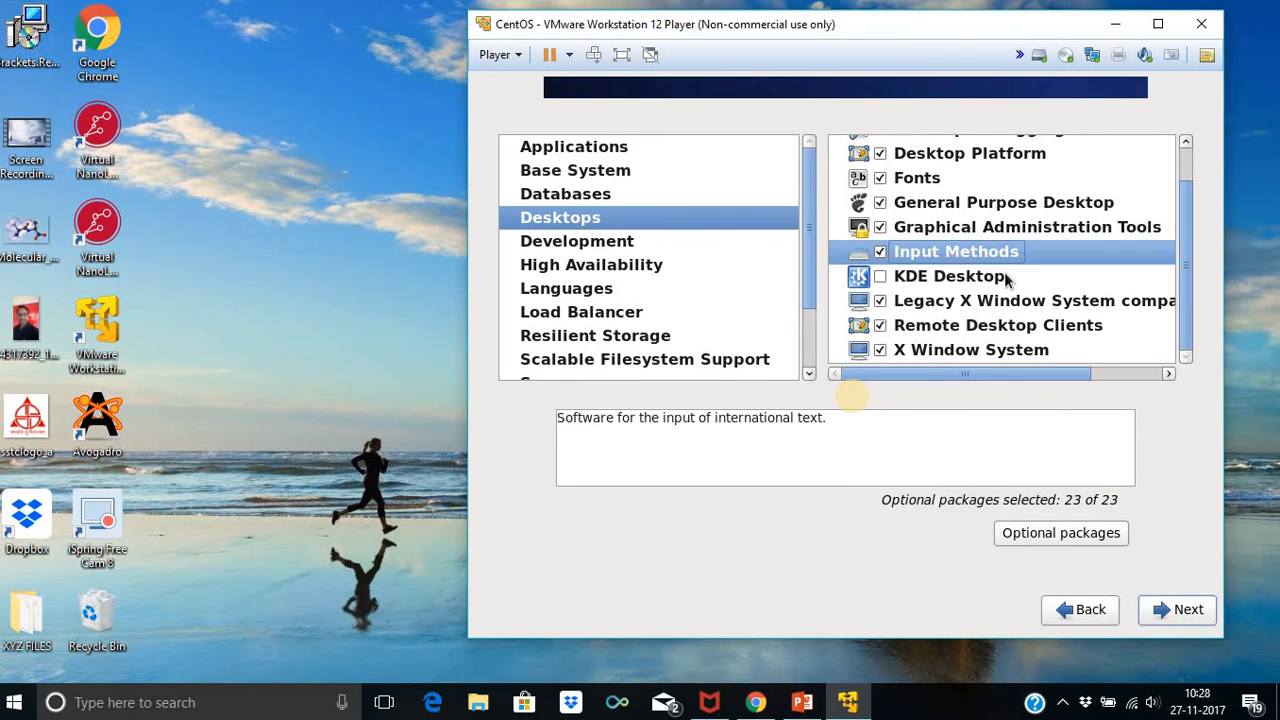
right_click(1005, 280)
left_click(957, 304)
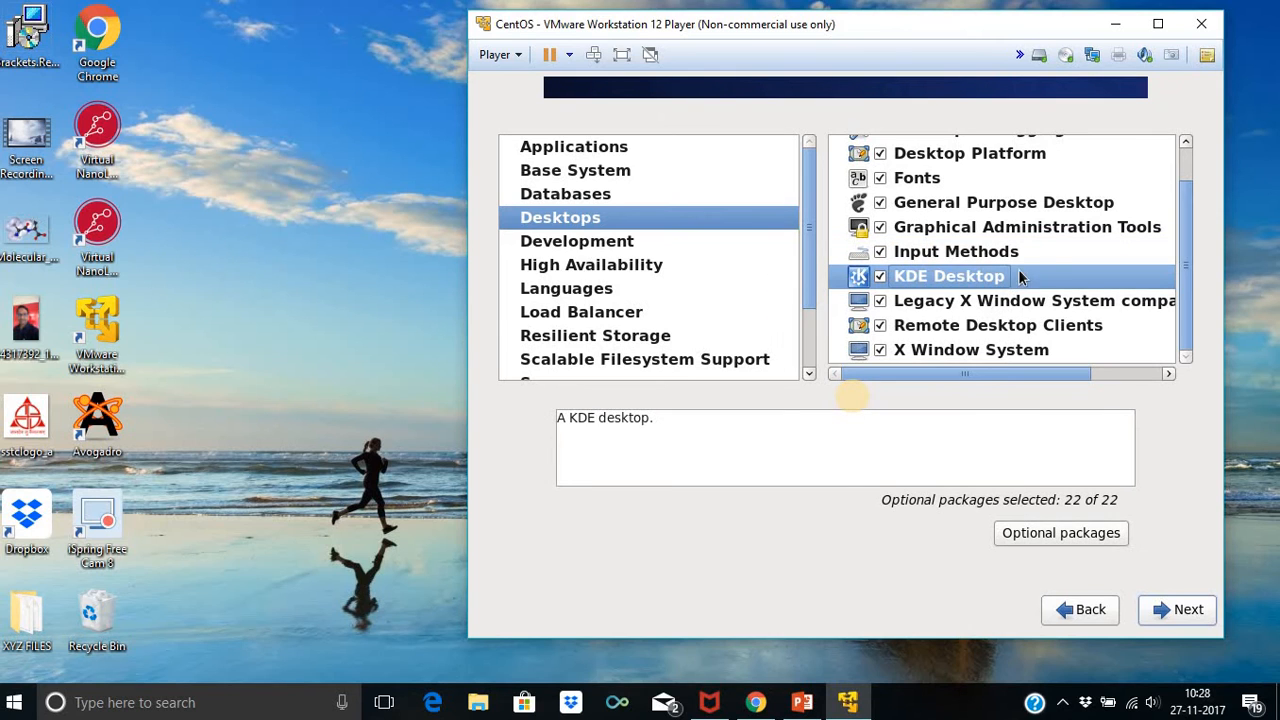
right_click(1027, 302)
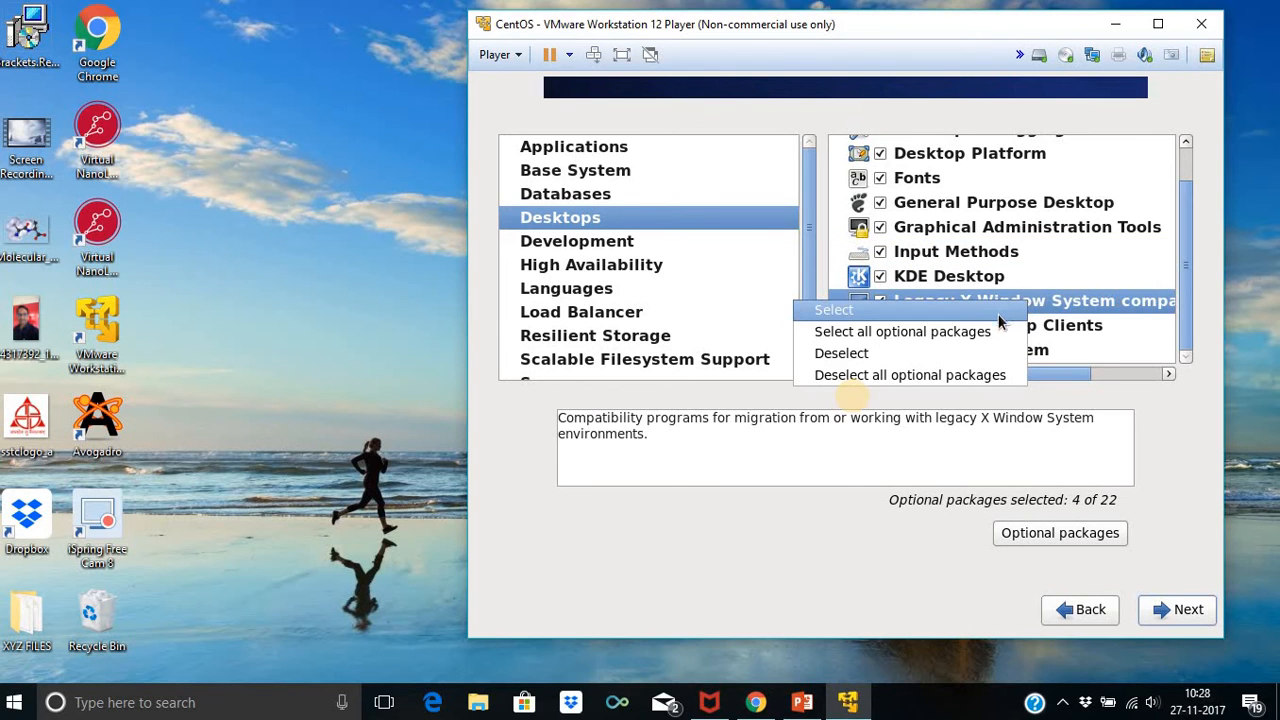
left_click(990, 331)
Include Remote Desktop Clients and X Window System (13 of 13) with all optional packages
right_click(1030, 330)
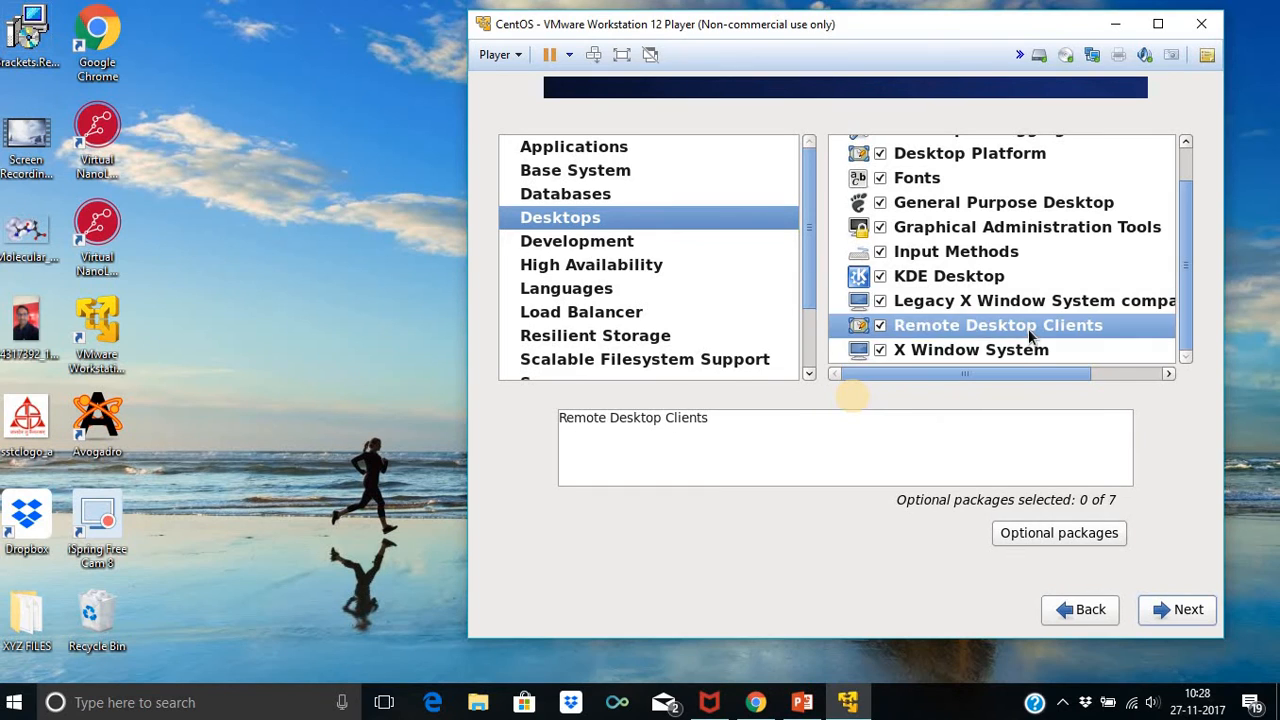
left_click(998, 358)
right_click(998, 338)
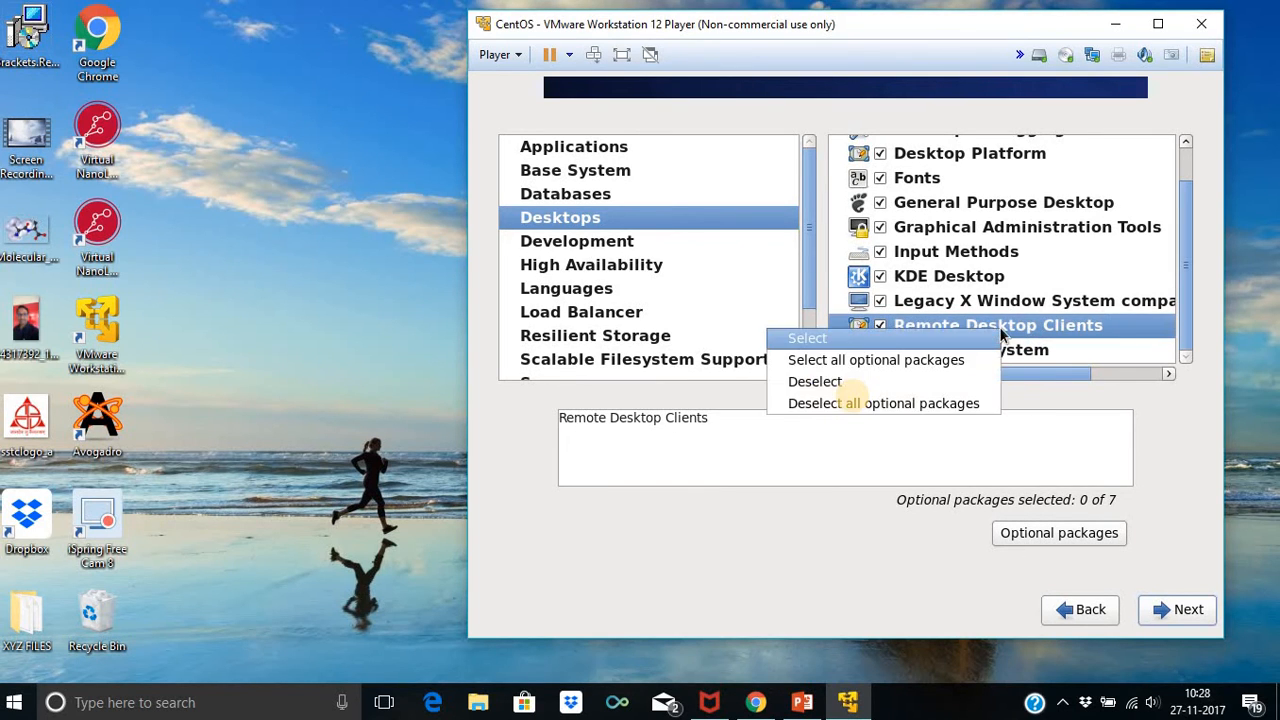
left_click(975, 360)
left_click(981, 355)
right_click(981, 351)
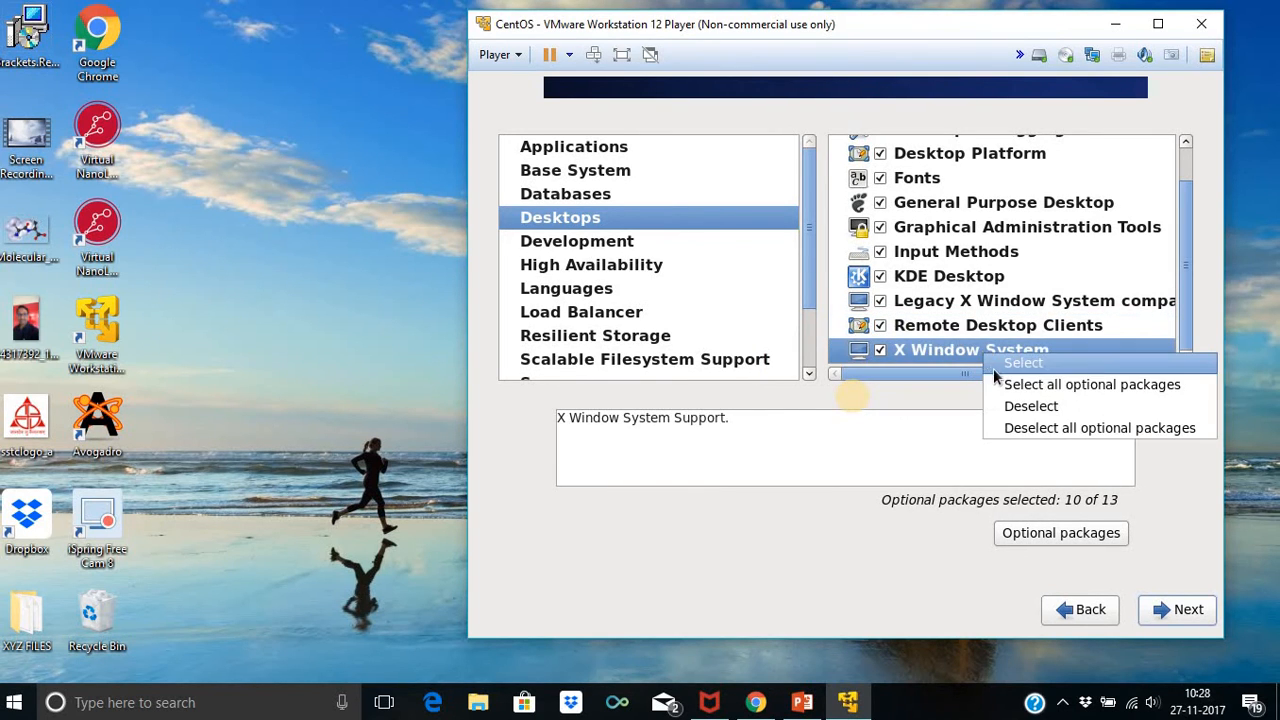
left_click(1005, 383)
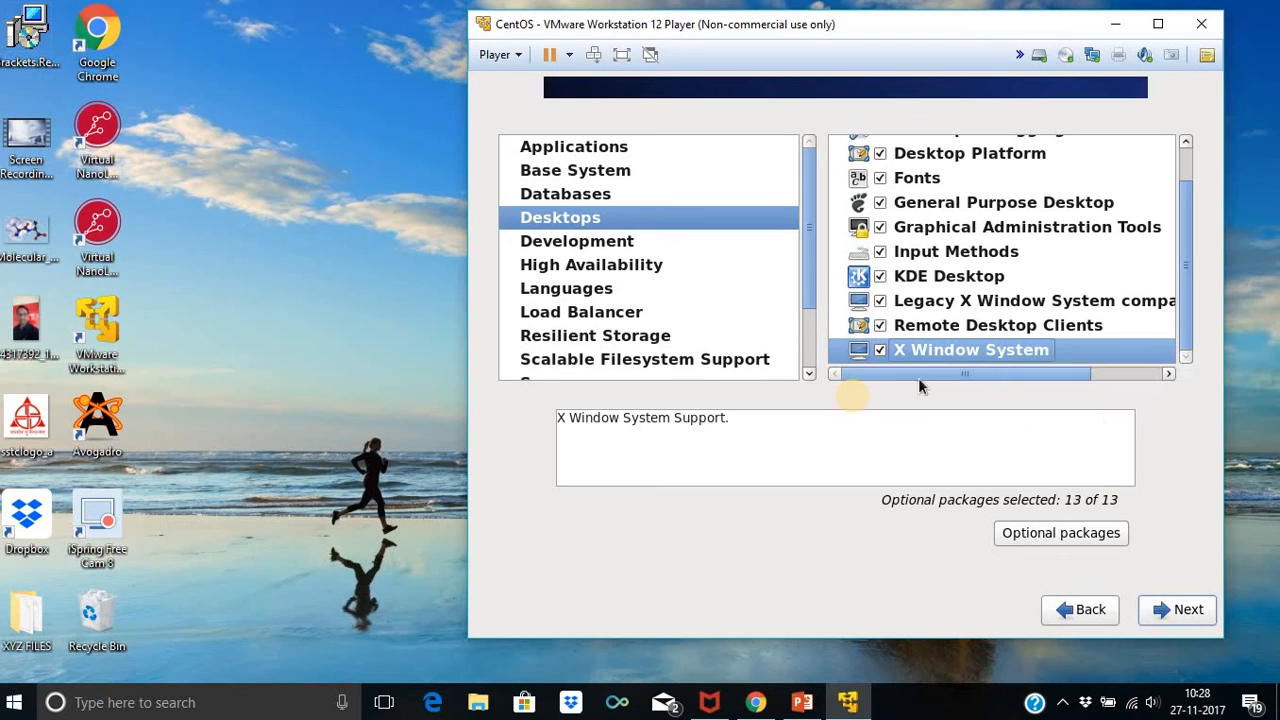
left_click(640, 243)
Include Additional Development, Desktop Platform Development, Development tools, Eclipse and Server Platform Development with optional packages
right_click(1043, 160)
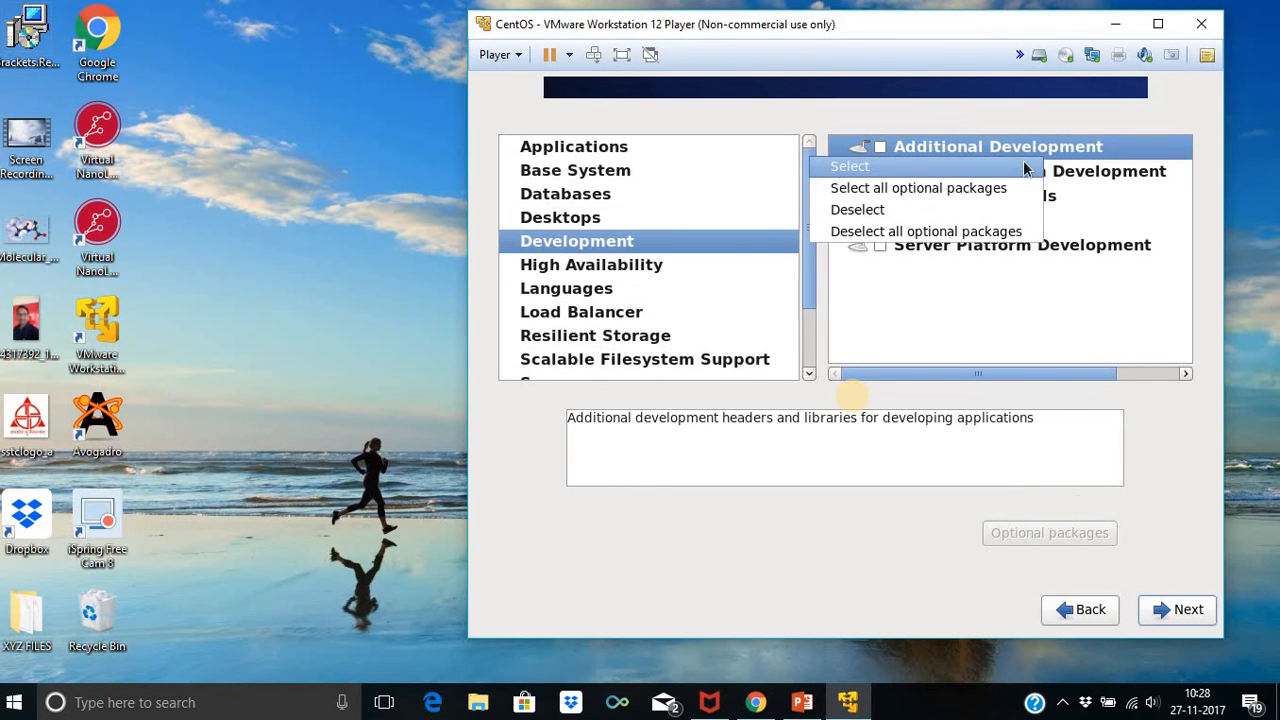
left_click(1002, 188)
right_click(1007, 176)
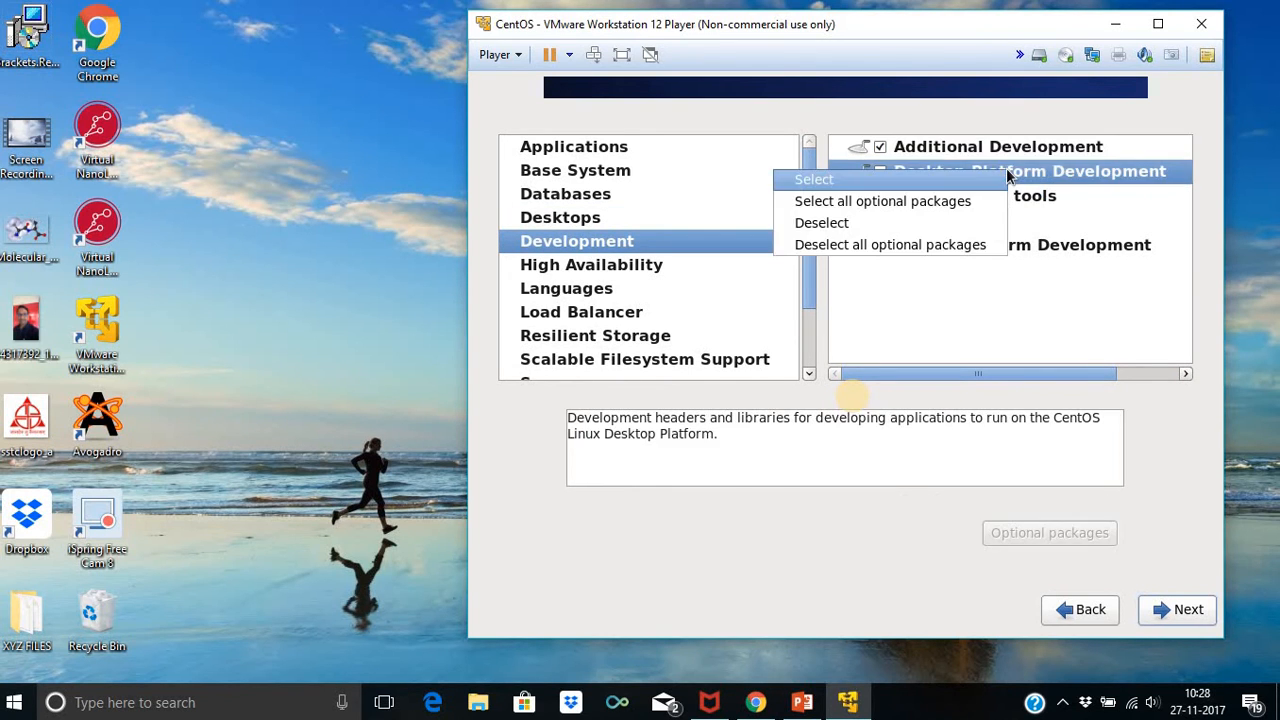
left_click(1003, 203)
right_click(1001, 198)
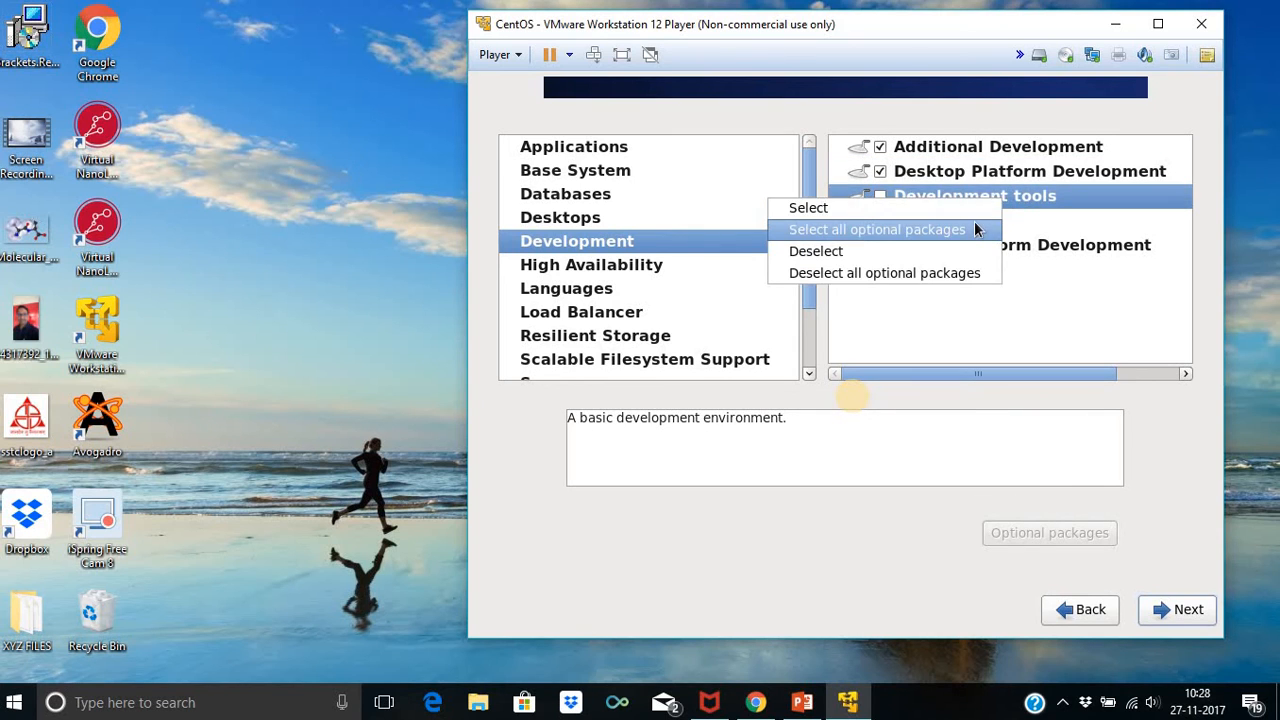
left_click(974, 229)
right_click(972, 224)
left_click(984, 253)
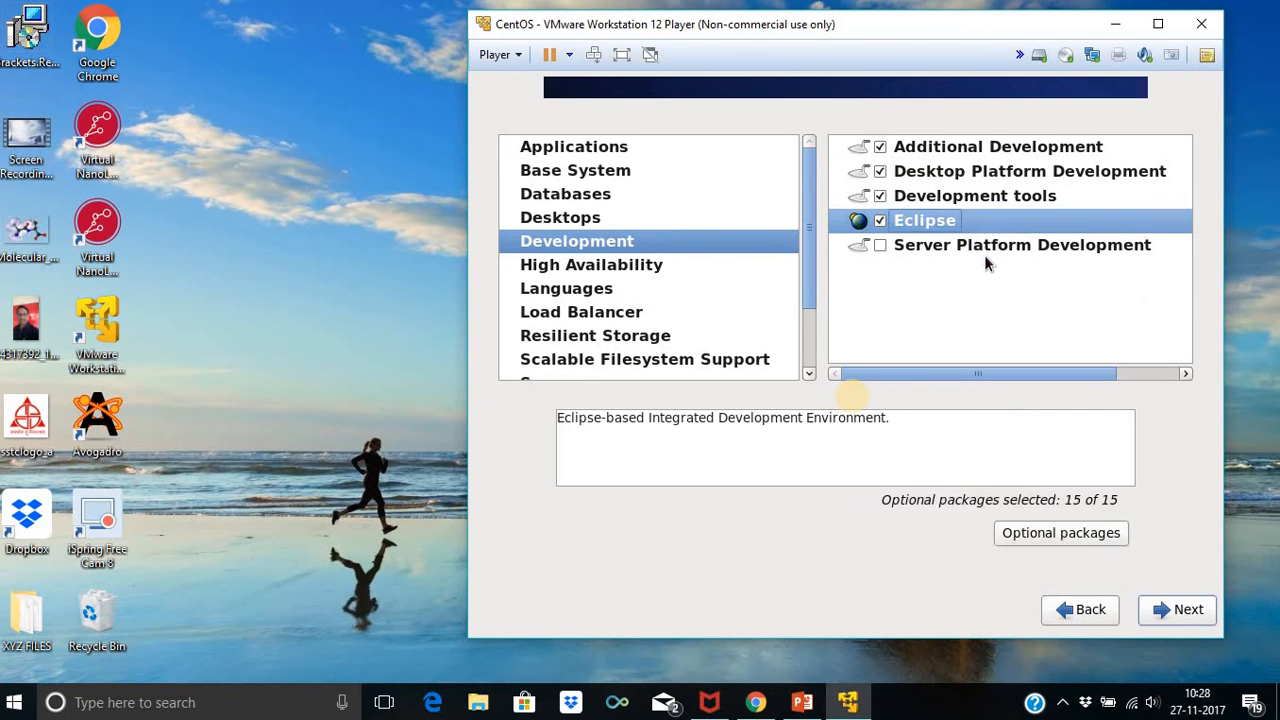
right_click(984, 255)
left_click(984, 269)
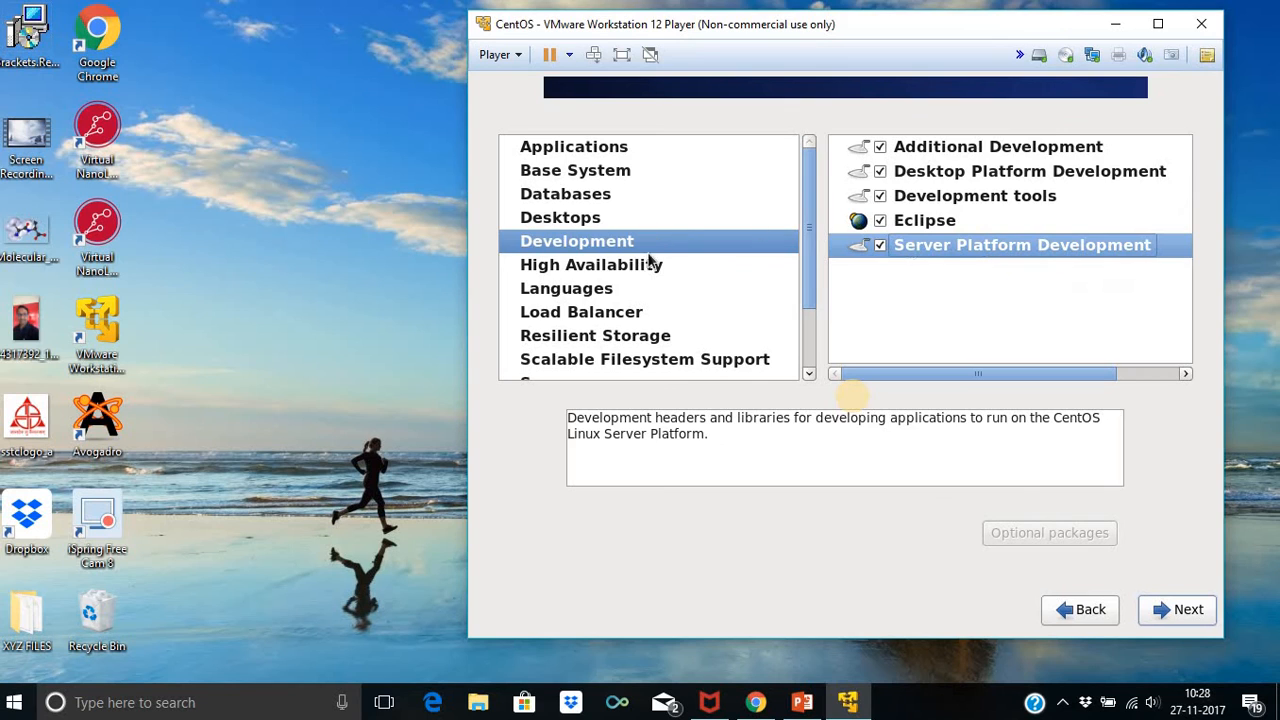
Include High Availability and High Availability Management with all optional packages
left_click(650, 264)
right_click(908, 147)
left_click(921, 177)
left_click(923, 168)
right_click(923, 168)
left_click(933, 203)
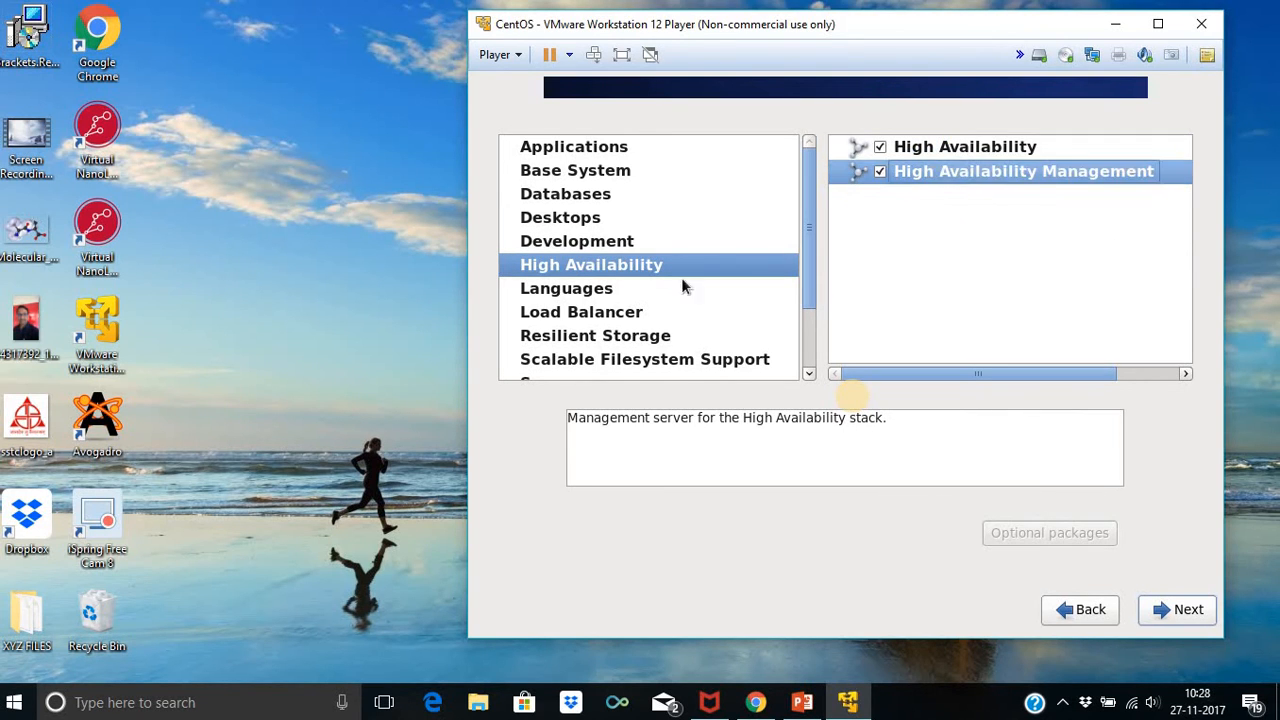
left_click(662, 292)
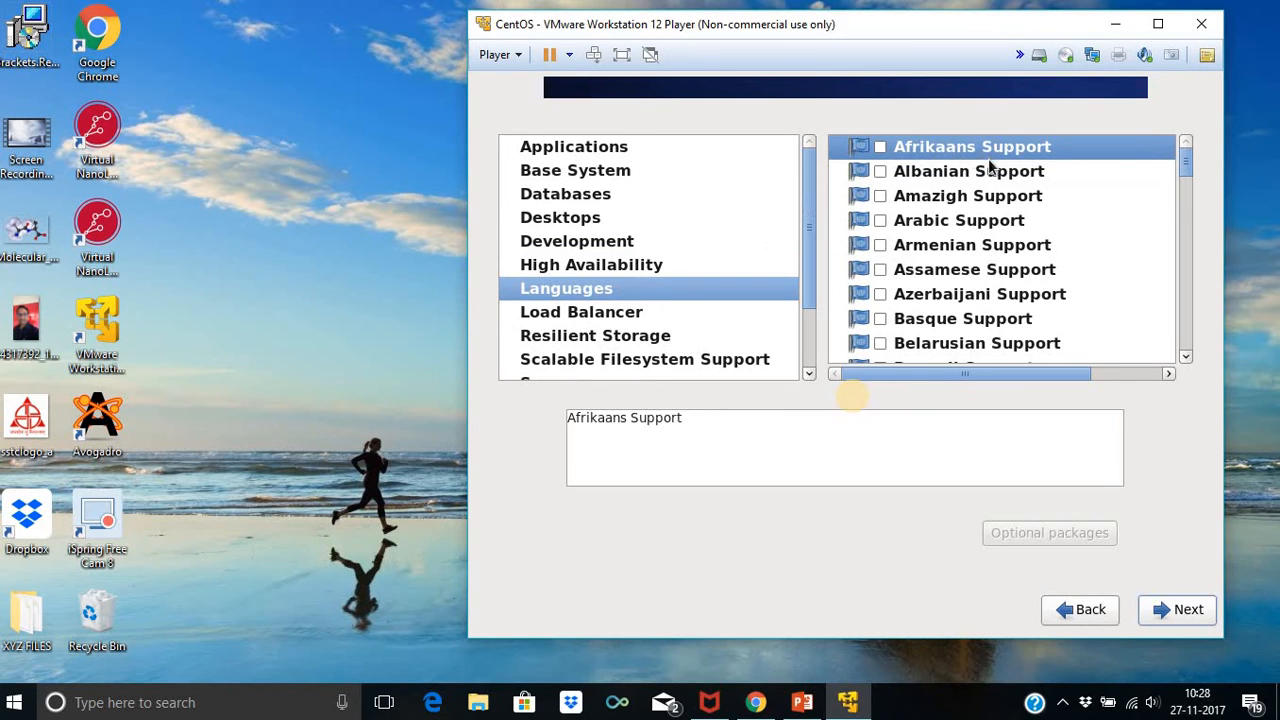
Mark Chhattisgarhi Support and Hindi Support, with all optional packages, for installation
scroll(980, 160, "down", 6)
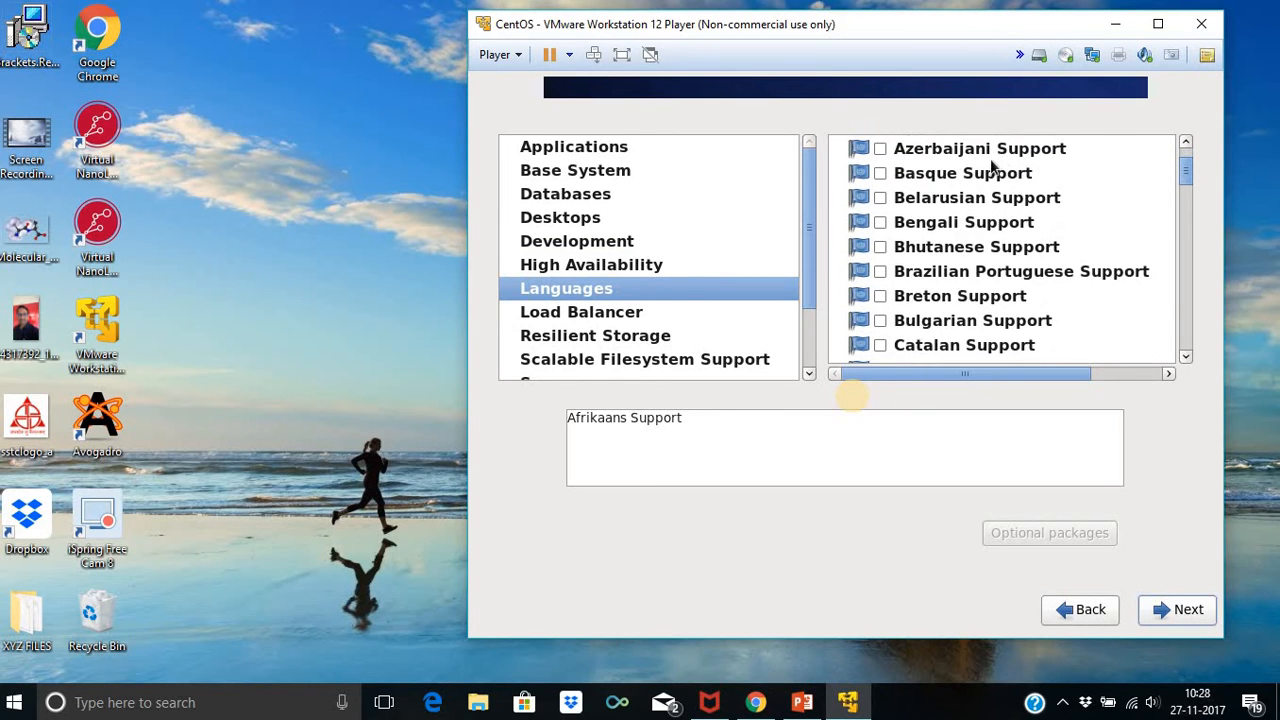
scroll(995, 164, "down", 2)
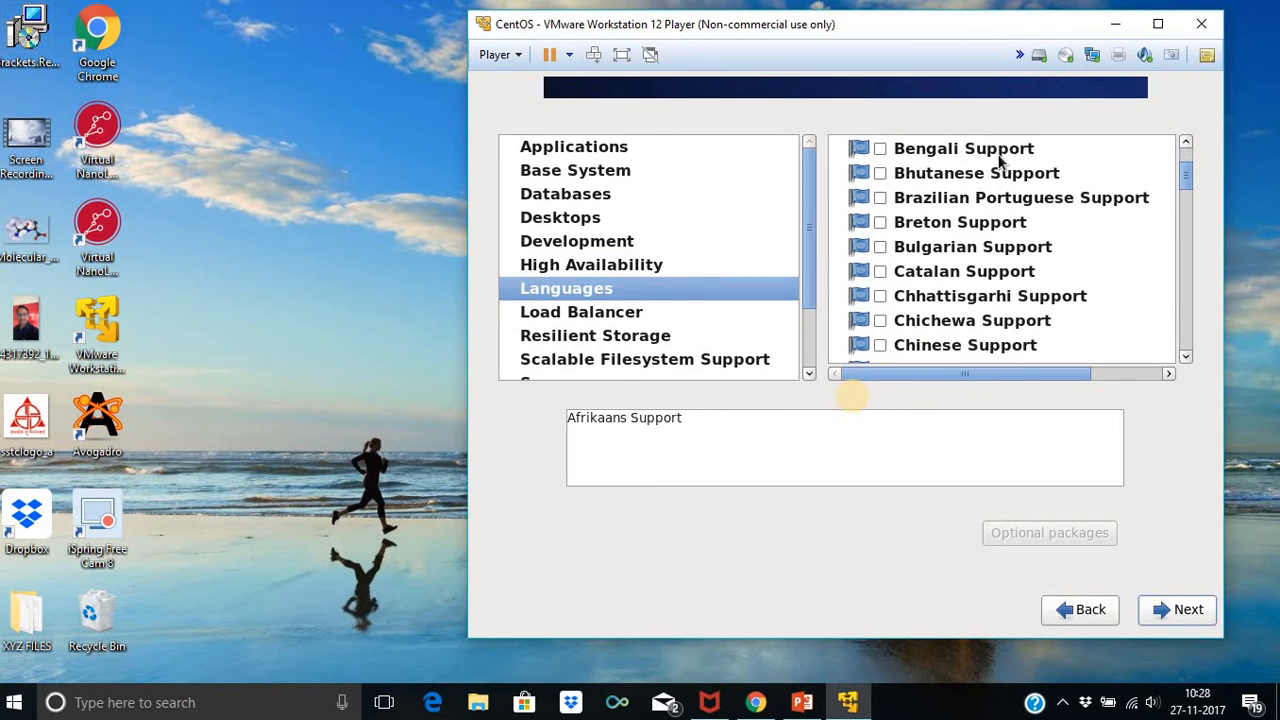
left_click(918, 308)
right_click(918, 308)
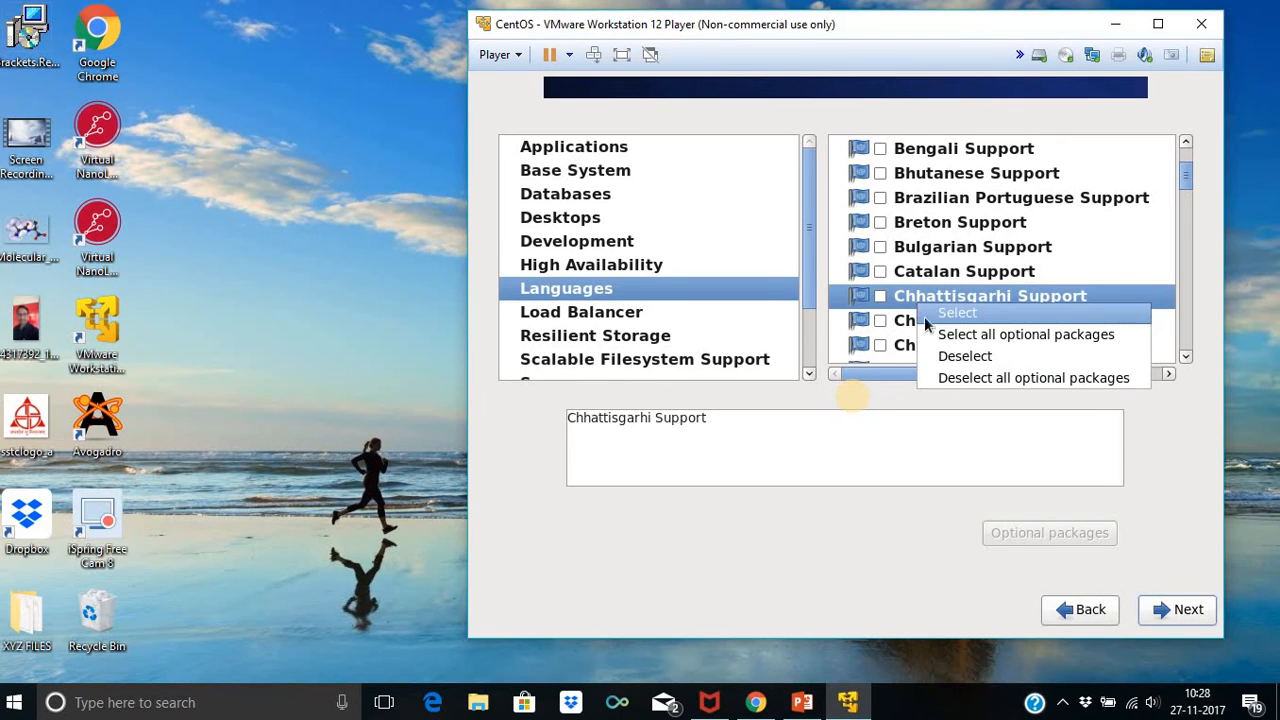
left_click(980, 335)
scroll(1052, 285, "down", 5)
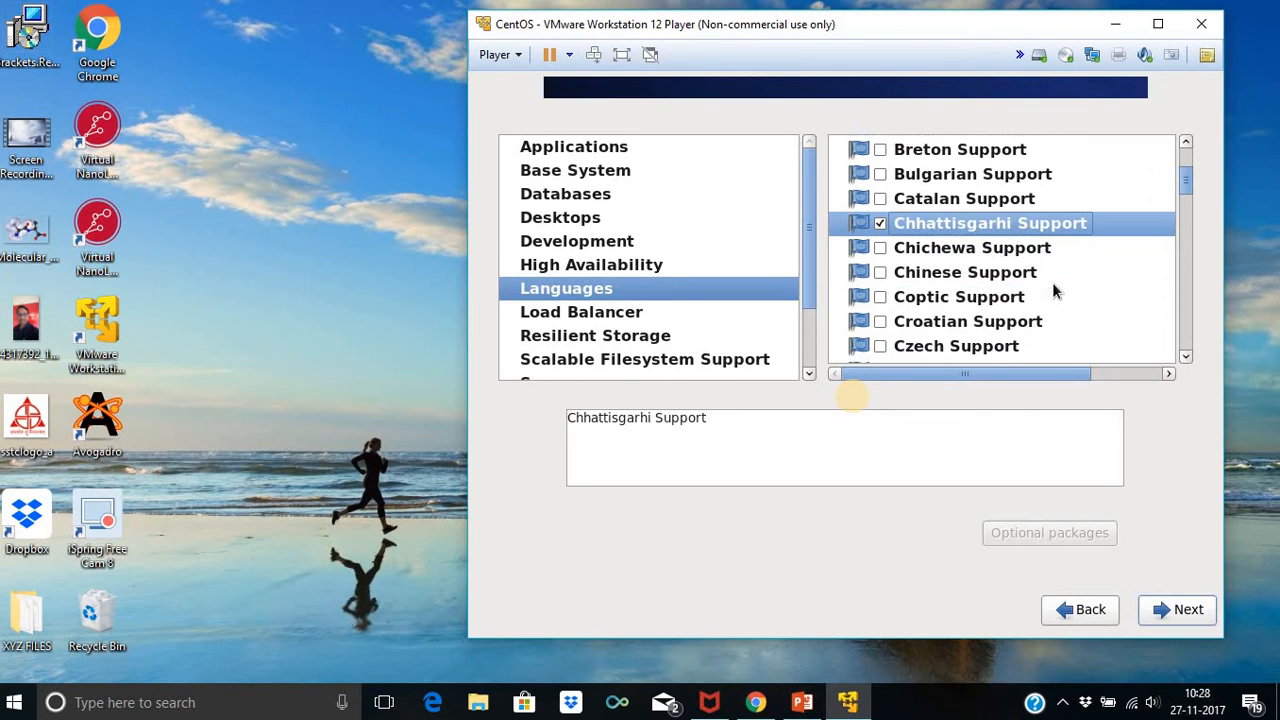
scroll(1052, 285, "down", 7)
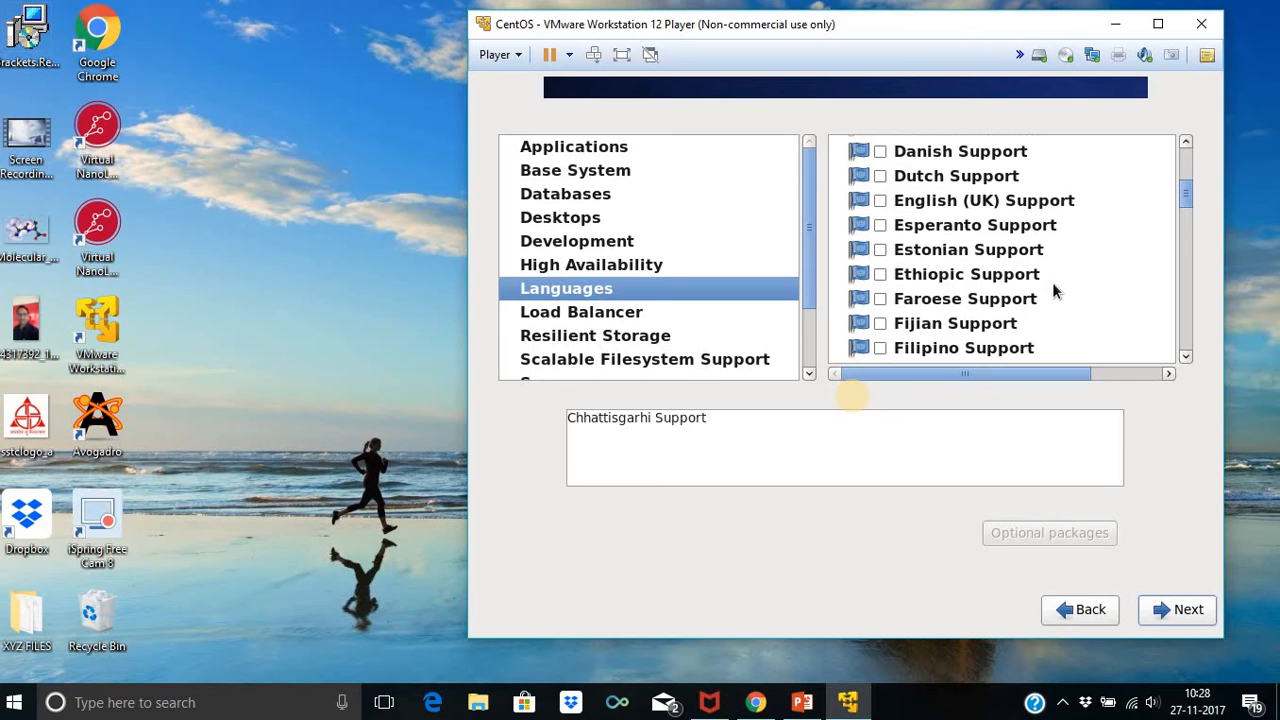
scroll(1060, 285, "down", 7)
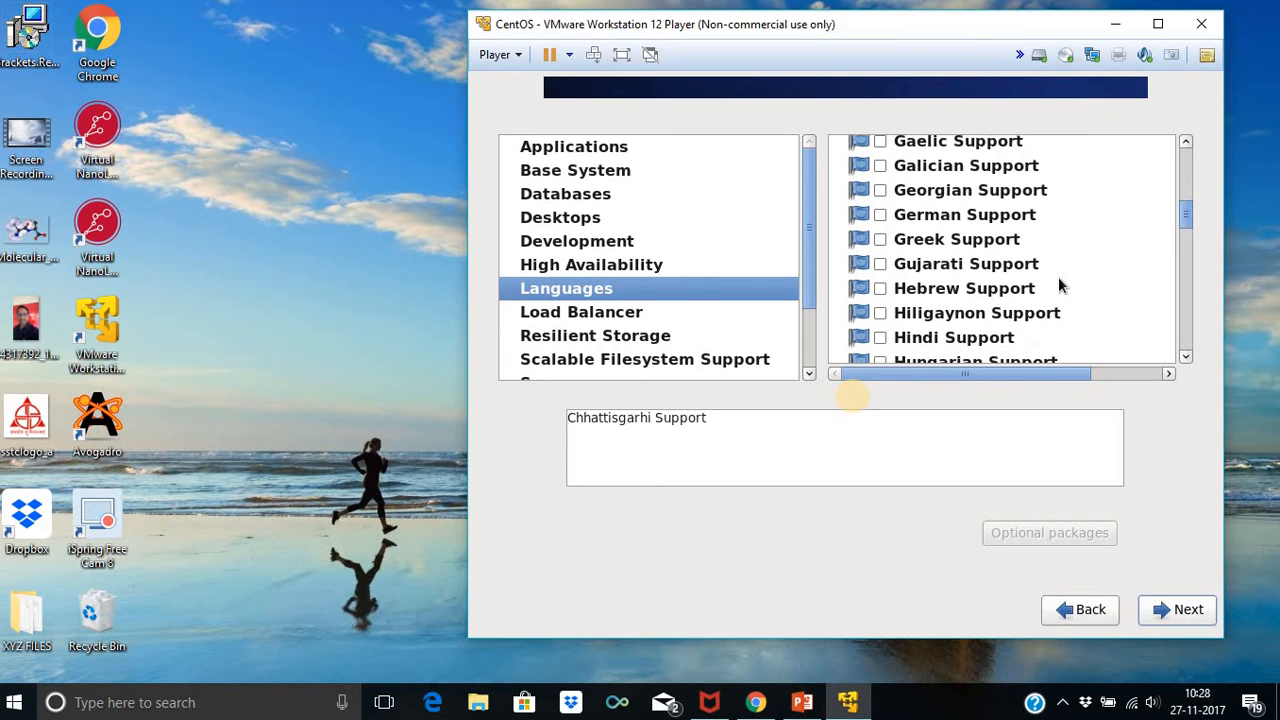
left_click(952, 248)
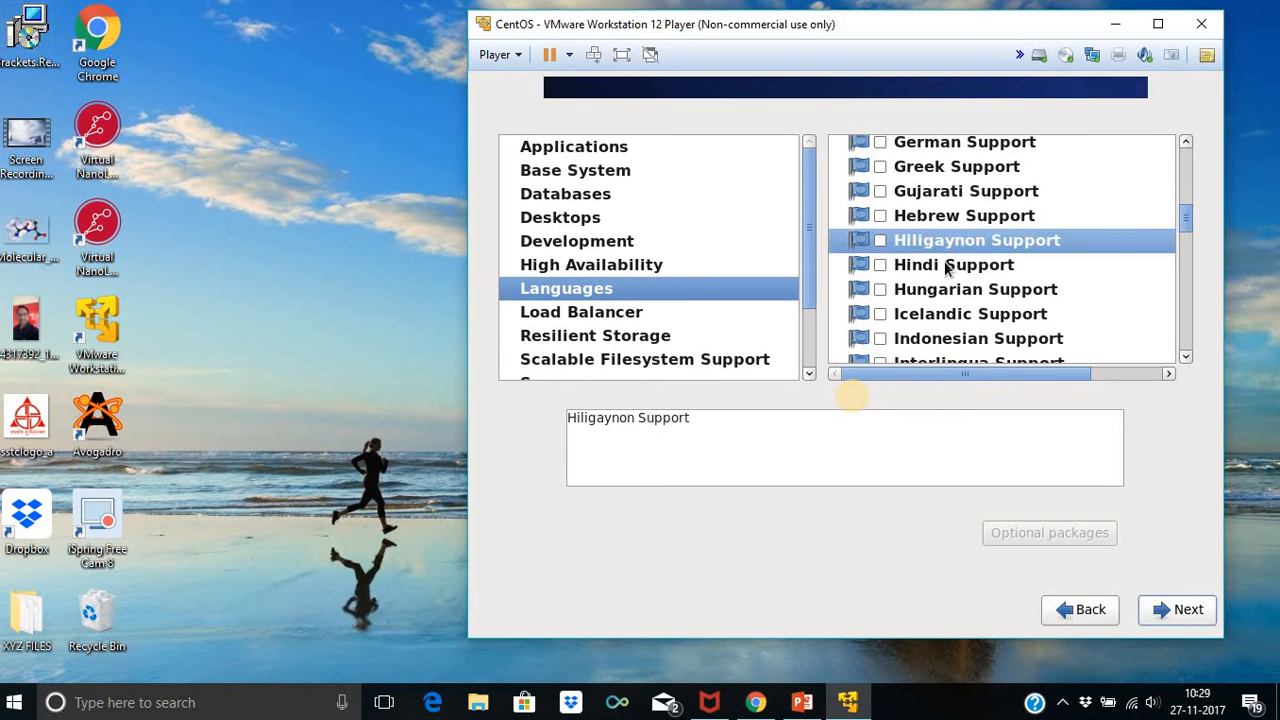
left_click(952, 266)
right_click(950, 268)
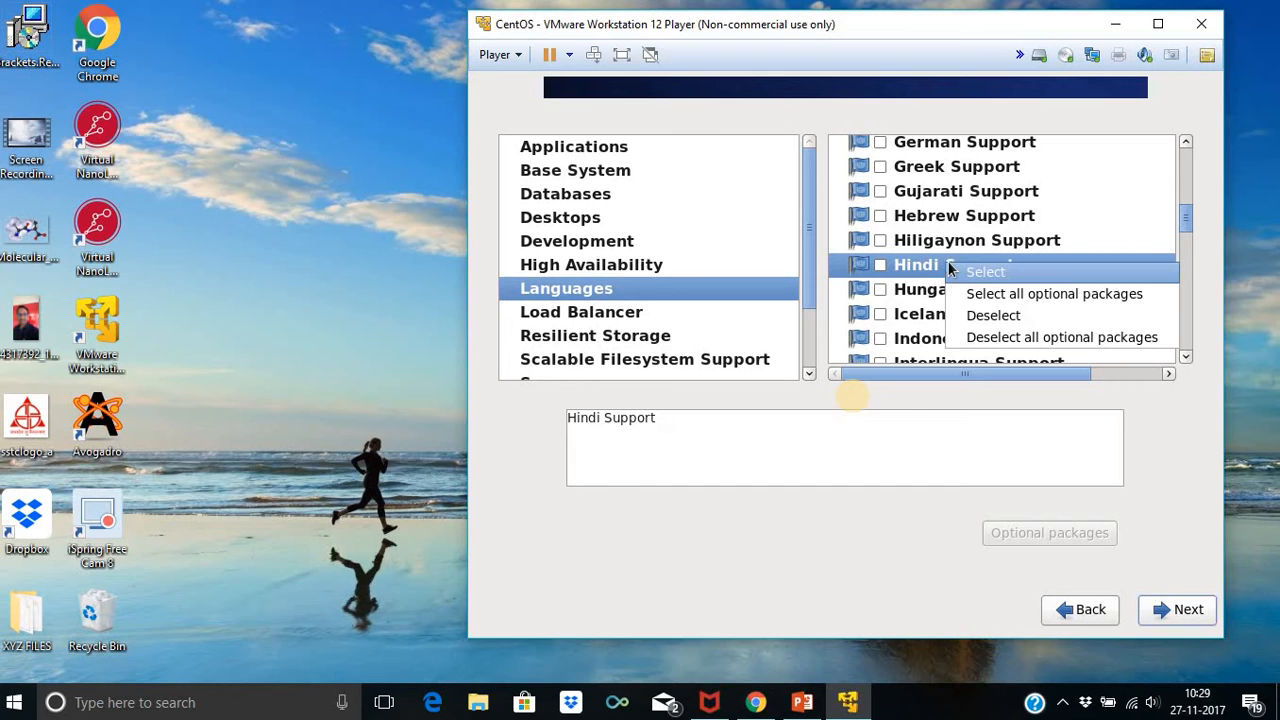
left_click(1005, 296)
Include Load Balancer, Resilient Storage and Scalable Filesystems with all their optional packages
left_click(583, 318)
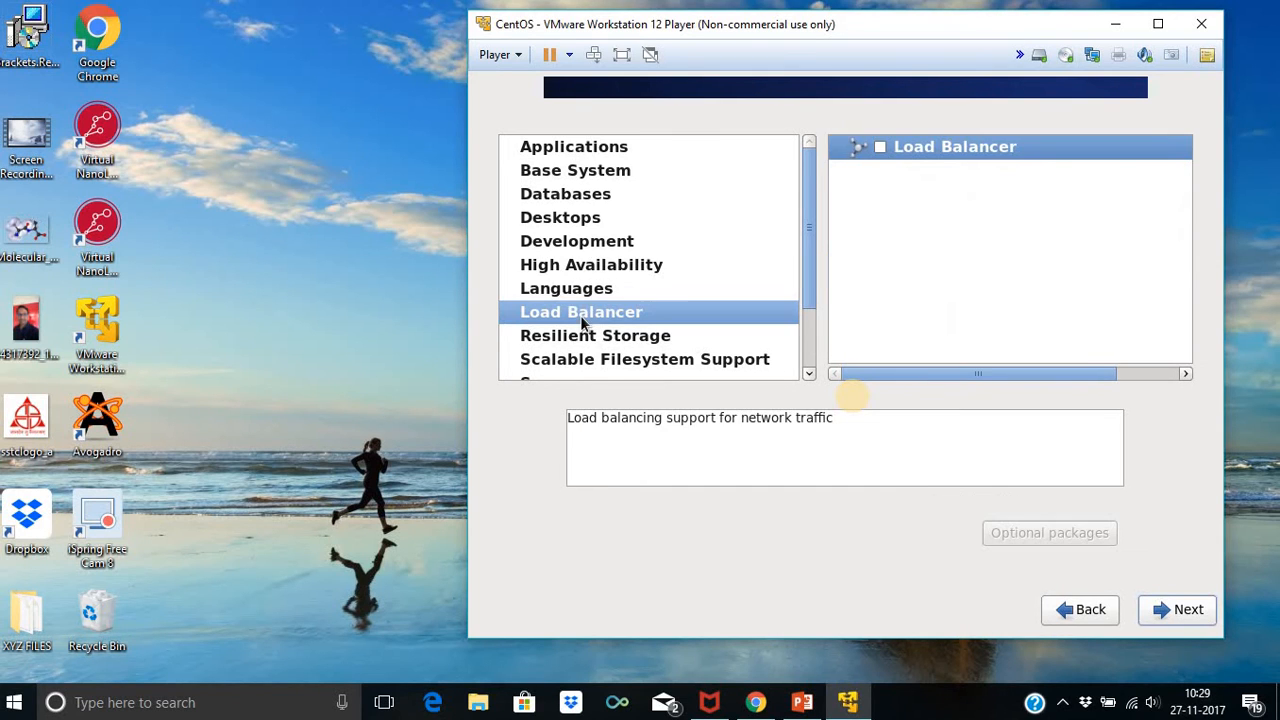
right_click(962, 146)
left_click(1011, 180)
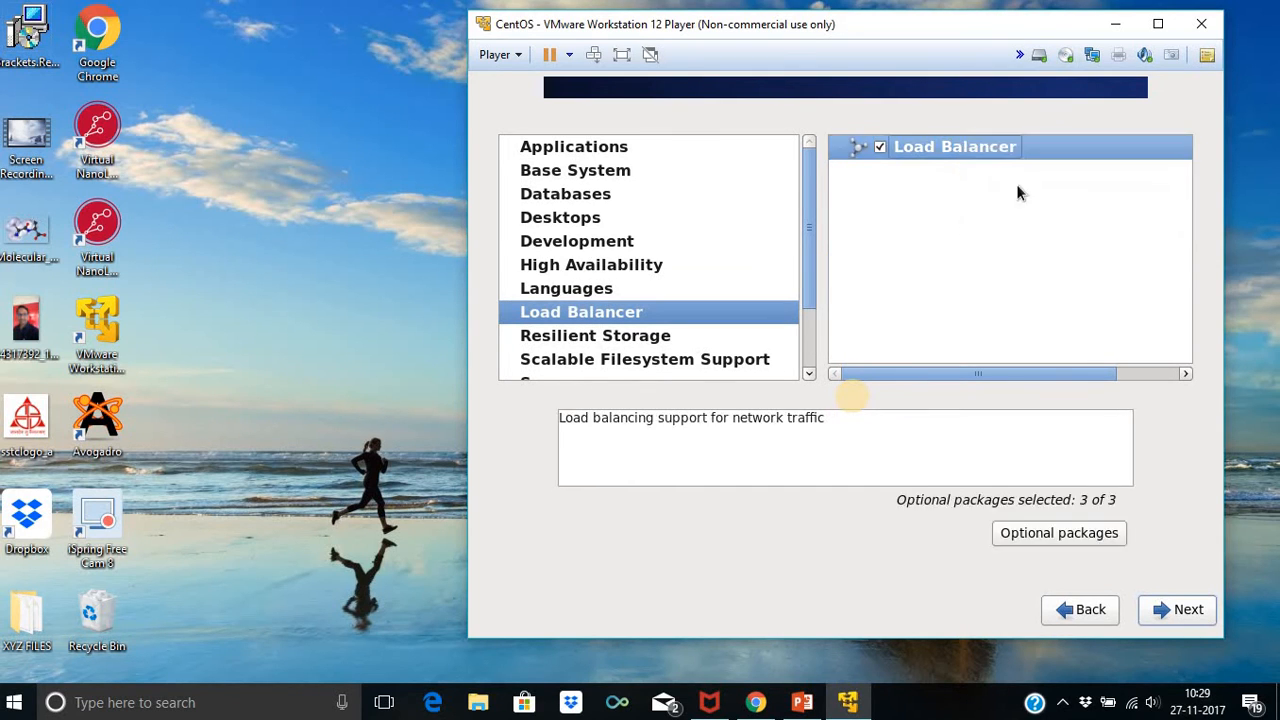
left_click(705, 334)
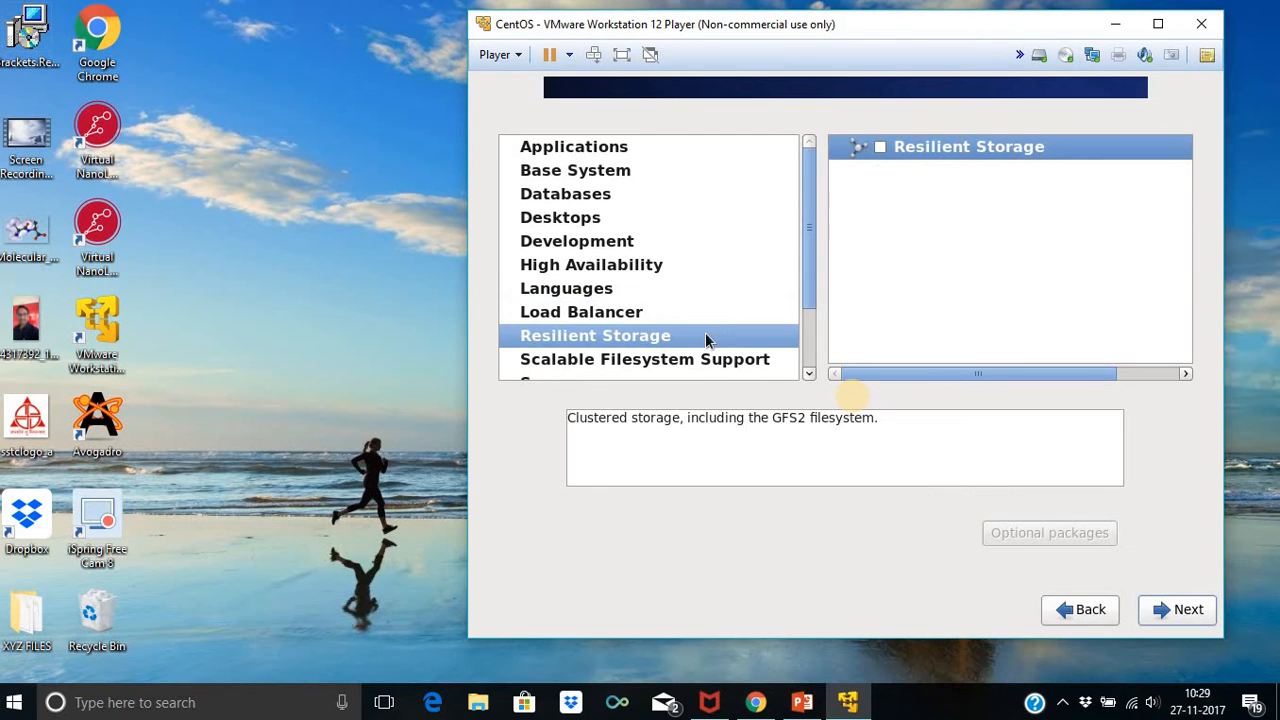
right_click(938, 147)
left_click(943, 180)
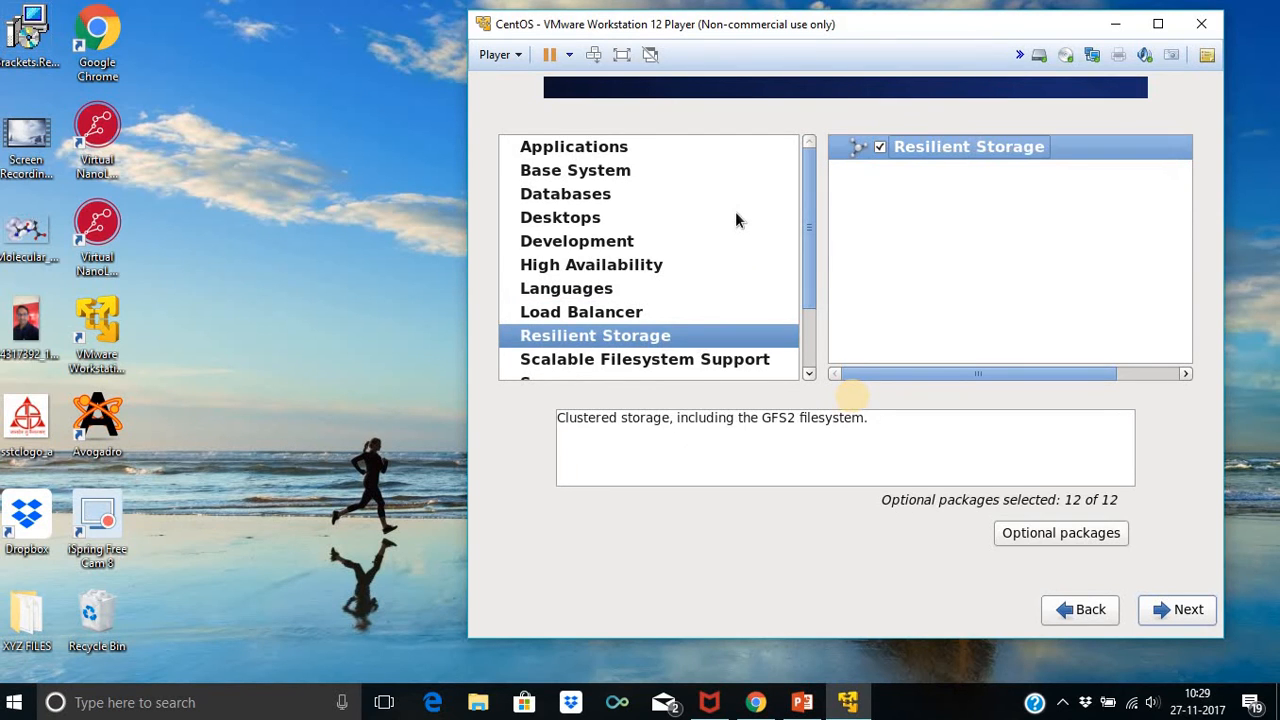
scroll(735, 215, "down", 1)
left_click(722, 285)
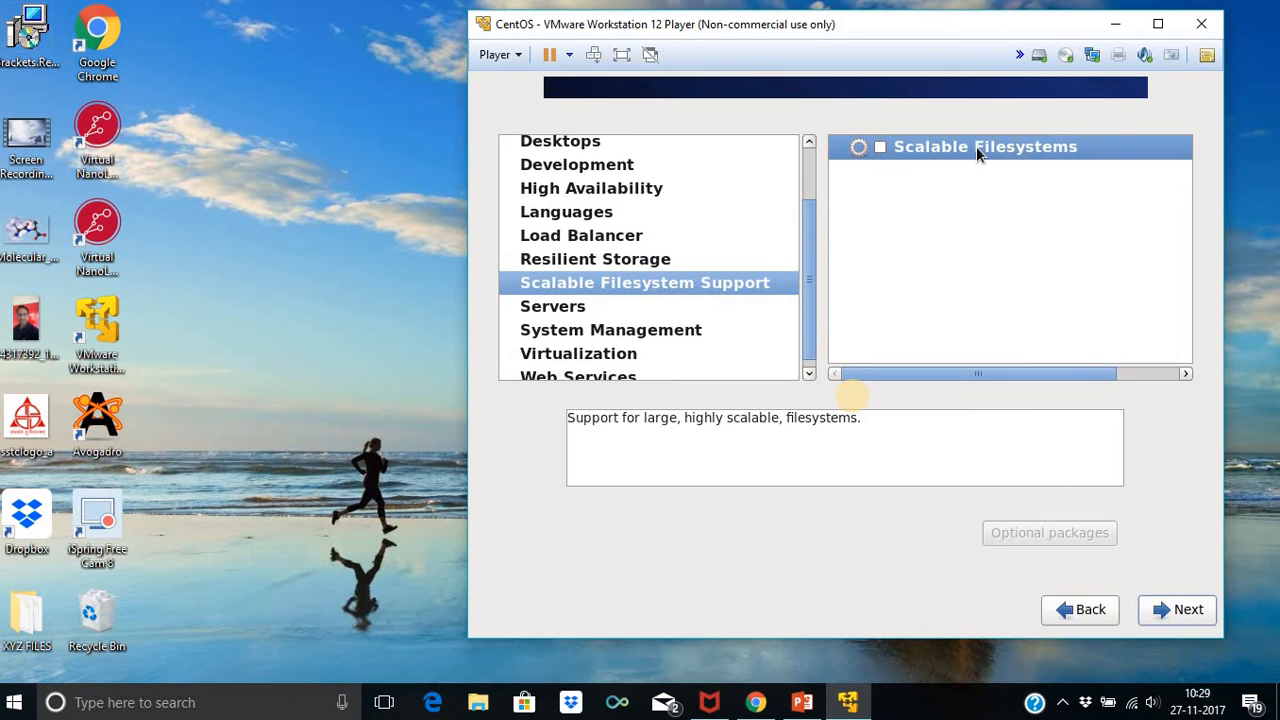
right_click(976, 146)
left_click(978, 172)
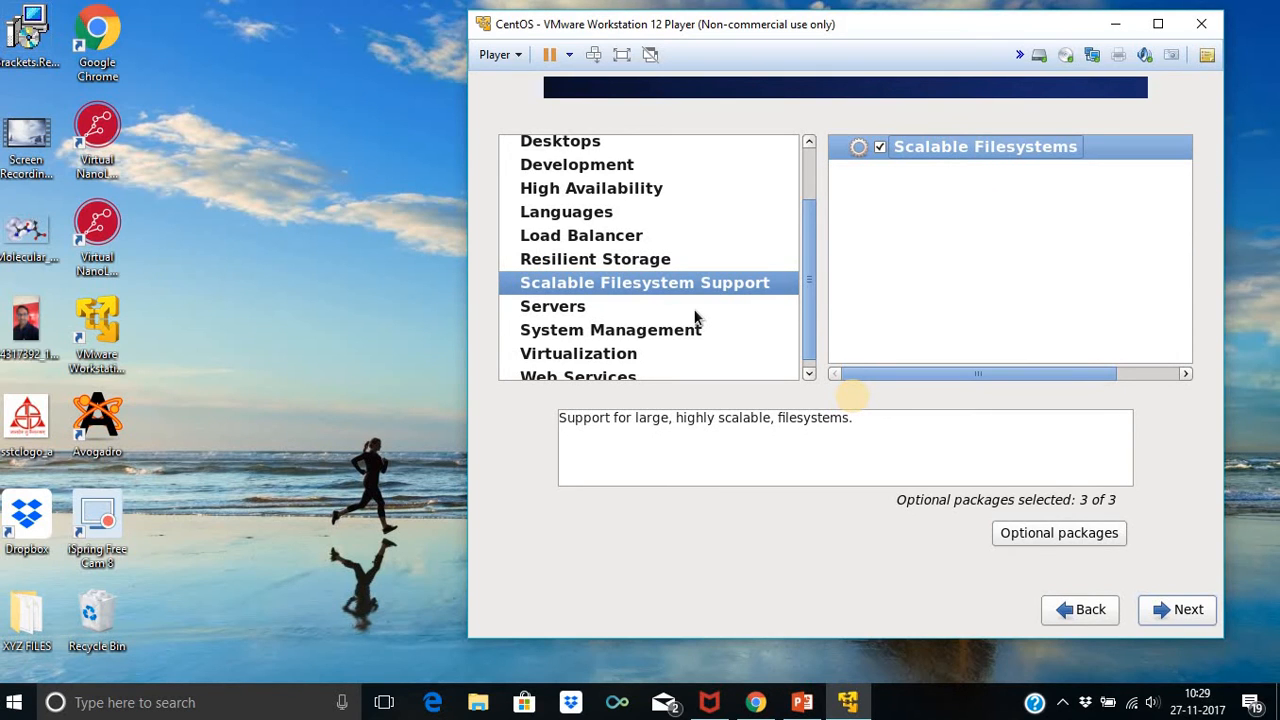
left_click(695, 316)
Include Backup Server, CIFS file server, Directory Server and E-mail server with all optional packages
right_click(958, 152)
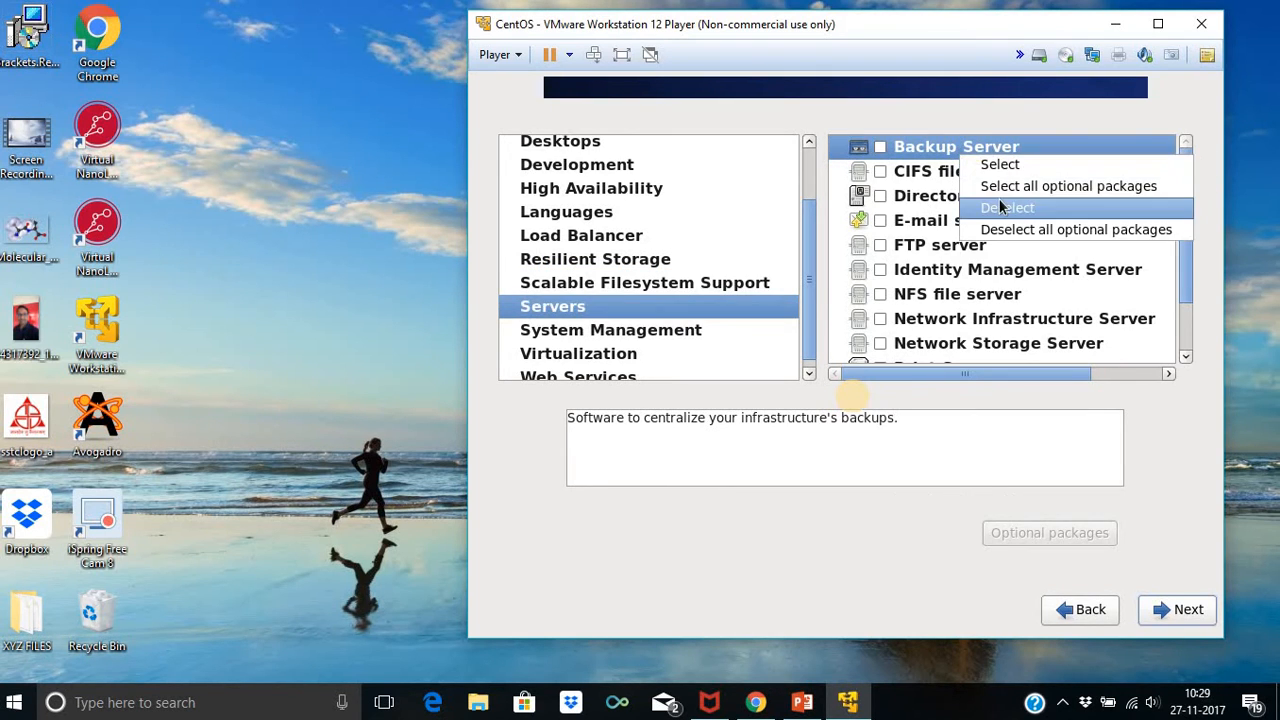
left_click(999, 205)
right_click(998, 152)
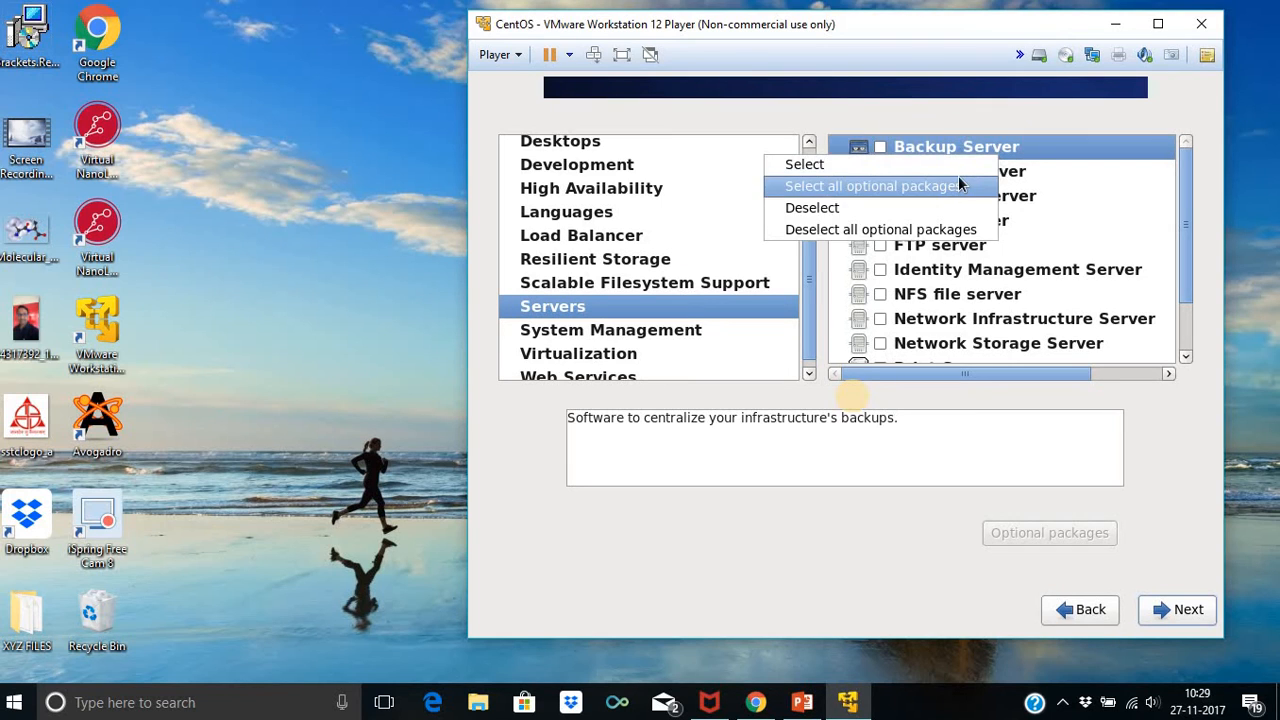
left_click(958, 185)
right_click(960, 168)
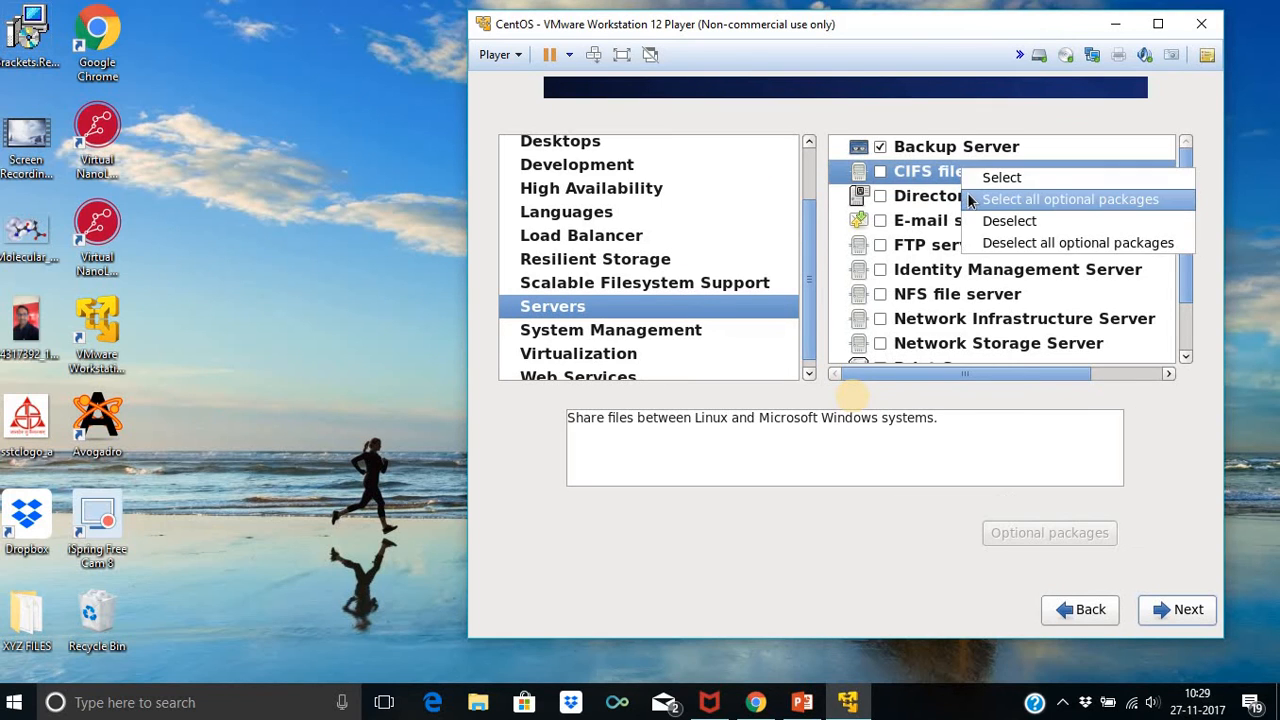
left_click(968, 201)
left_click(950, 196)
right_click(952, 196)
left_click(965, 228)
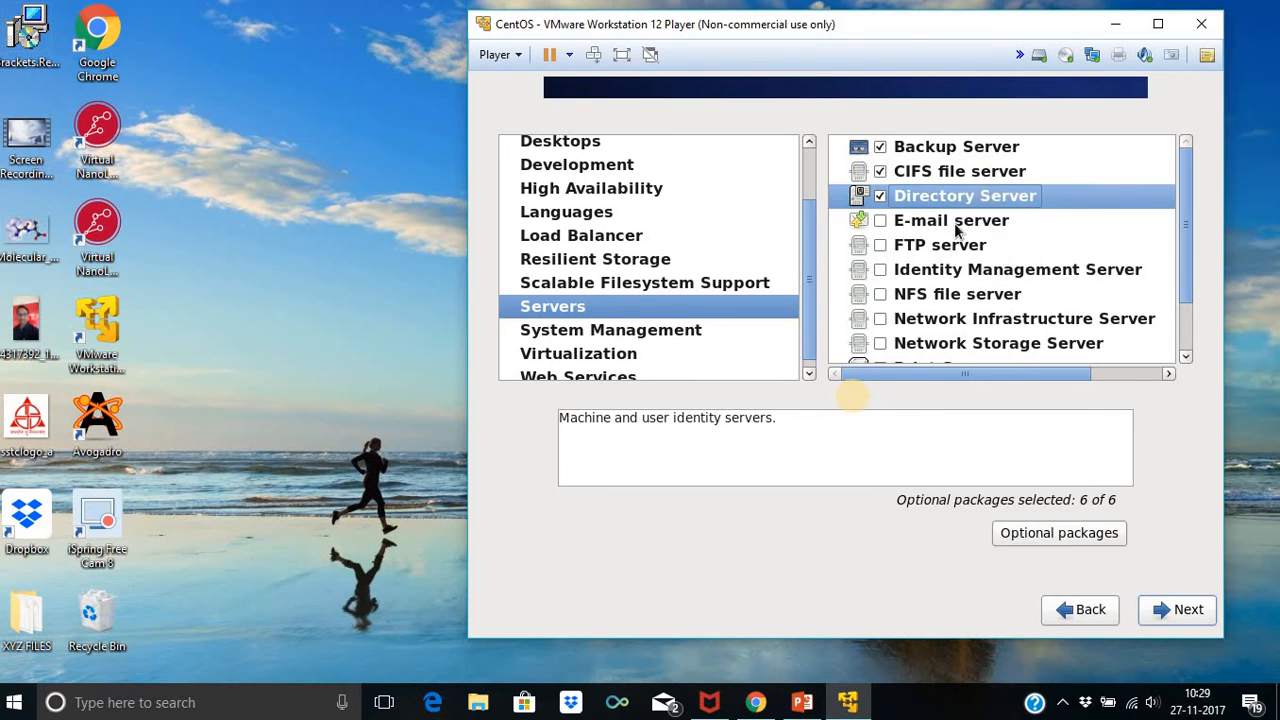
left_click(963, 228)
right_click(965, 229)
left_click(970, 253)
Include Identity Management, FTP, NFS file and Network Infrastructure servers with all optional packages
left_click(971, 266)
right_click(971, 266)
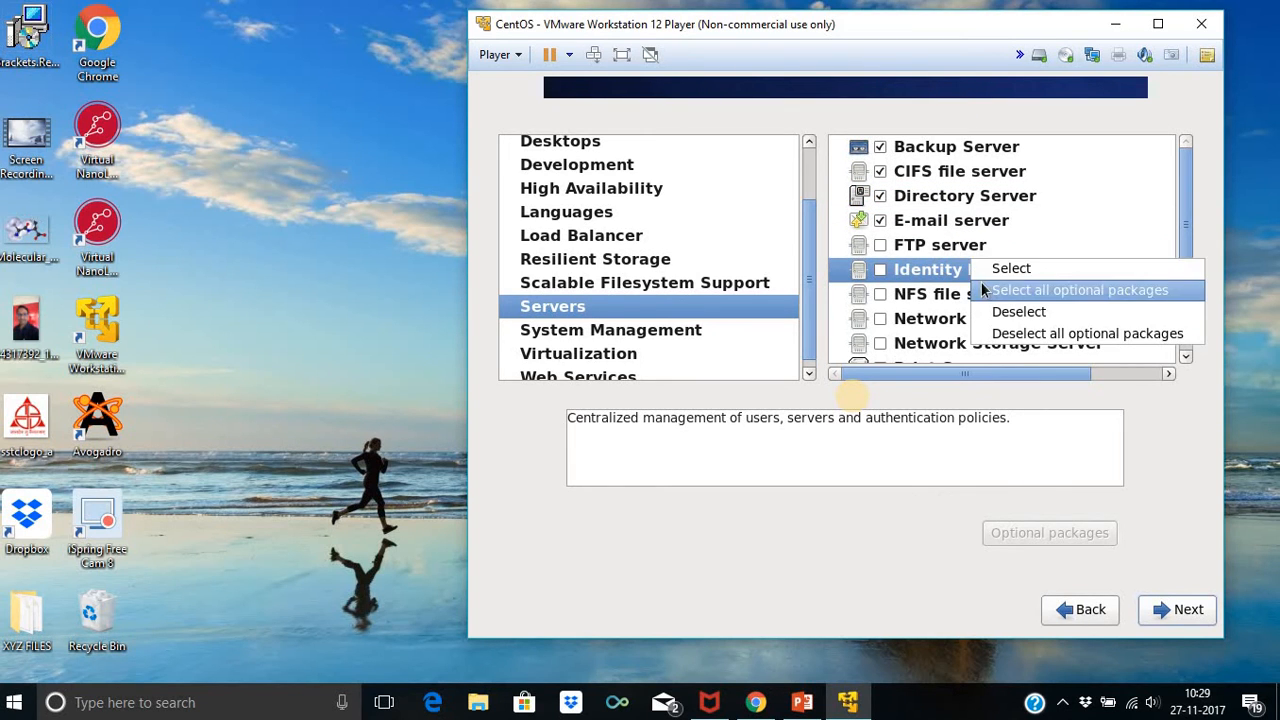
left_click(985, 290)
left_click(972, 249)
right_click(972, 249)
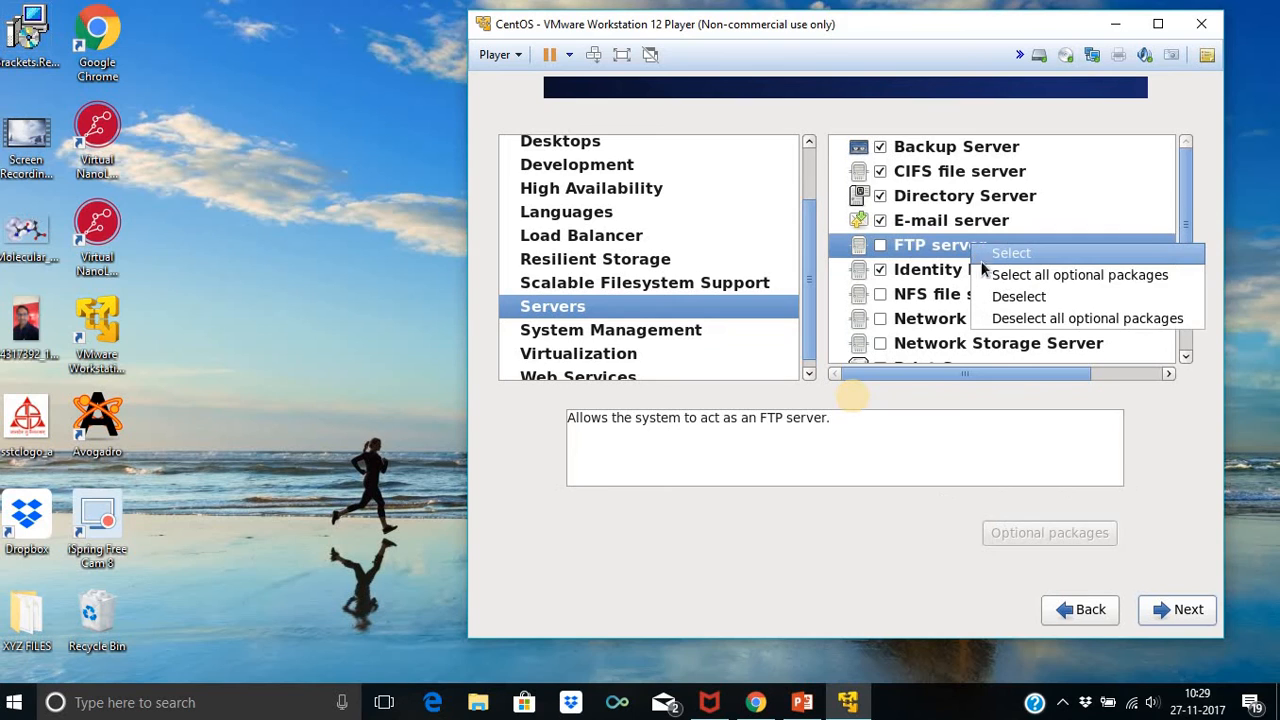
left_click(985, 272)
scroll(985, 240, "down", 1)
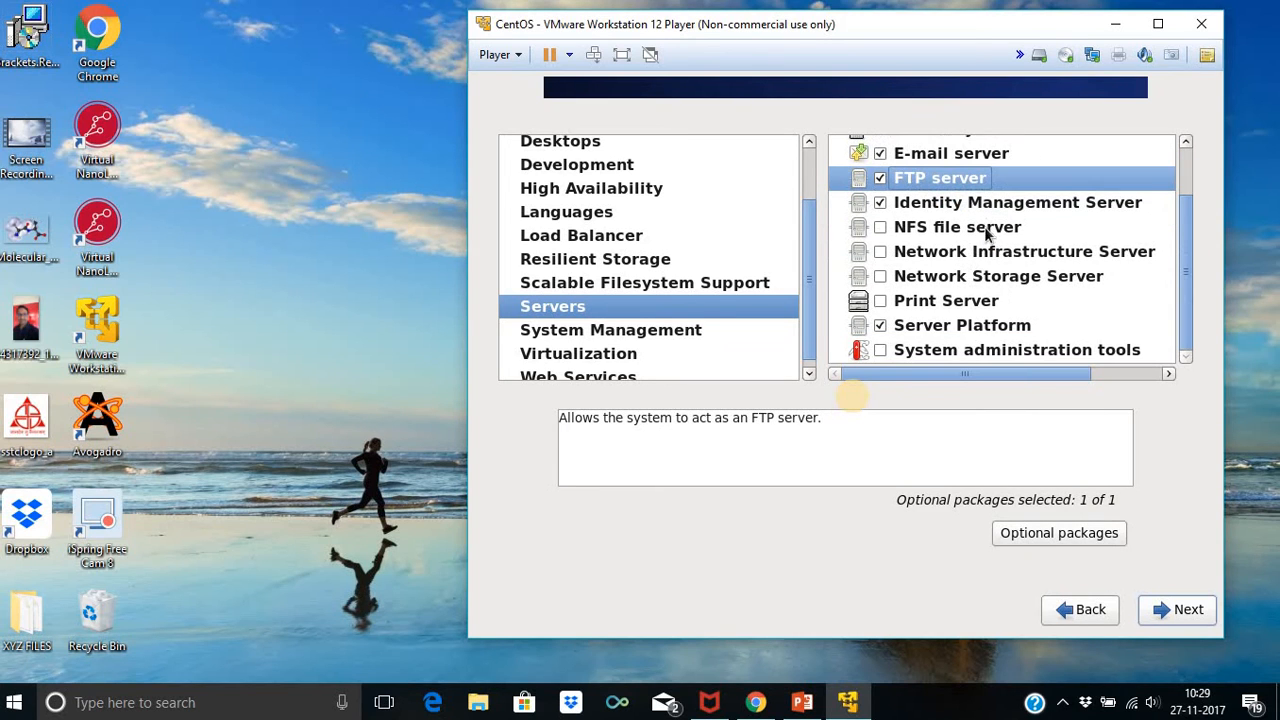
left_click(987, 236)
right_click(990, 238)
left_click(1007, 262)
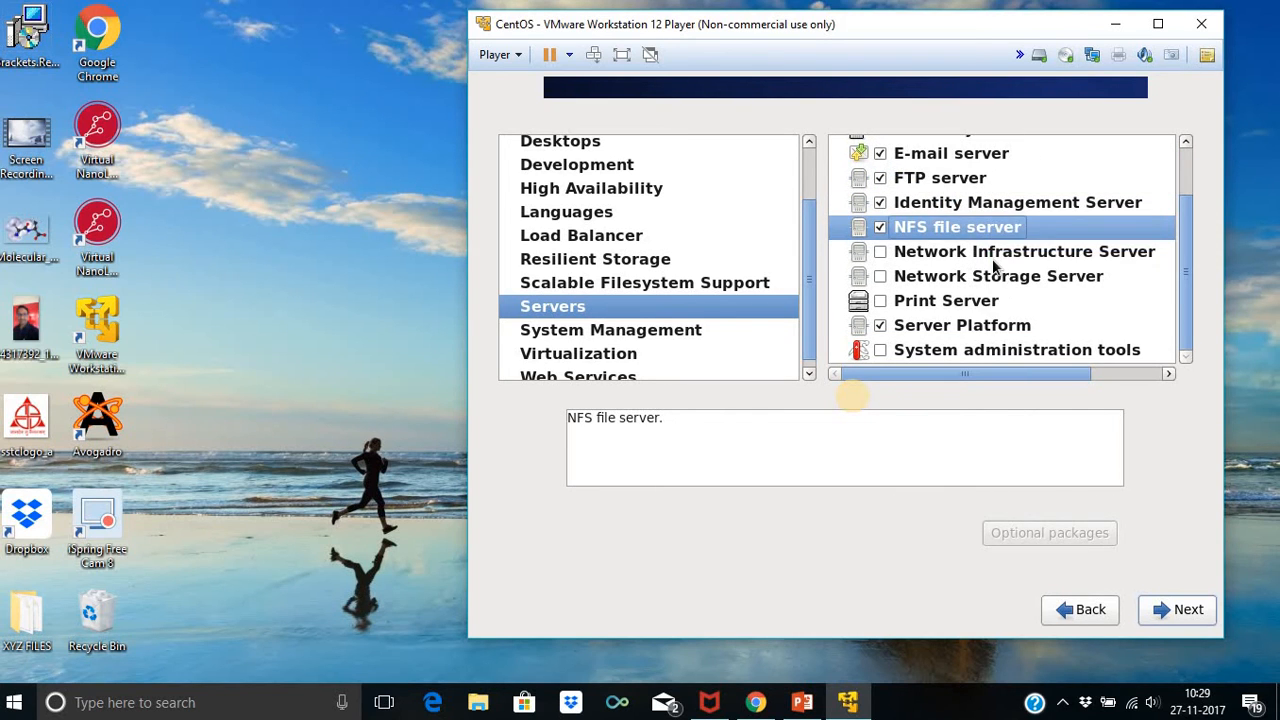
left_click(990, 254)
right_click(990, 254)
left_click(981, 290)
Include Network Storage Server, Print Server, Server Platform and System administration tools with all optional packages
left_click(986, 282)
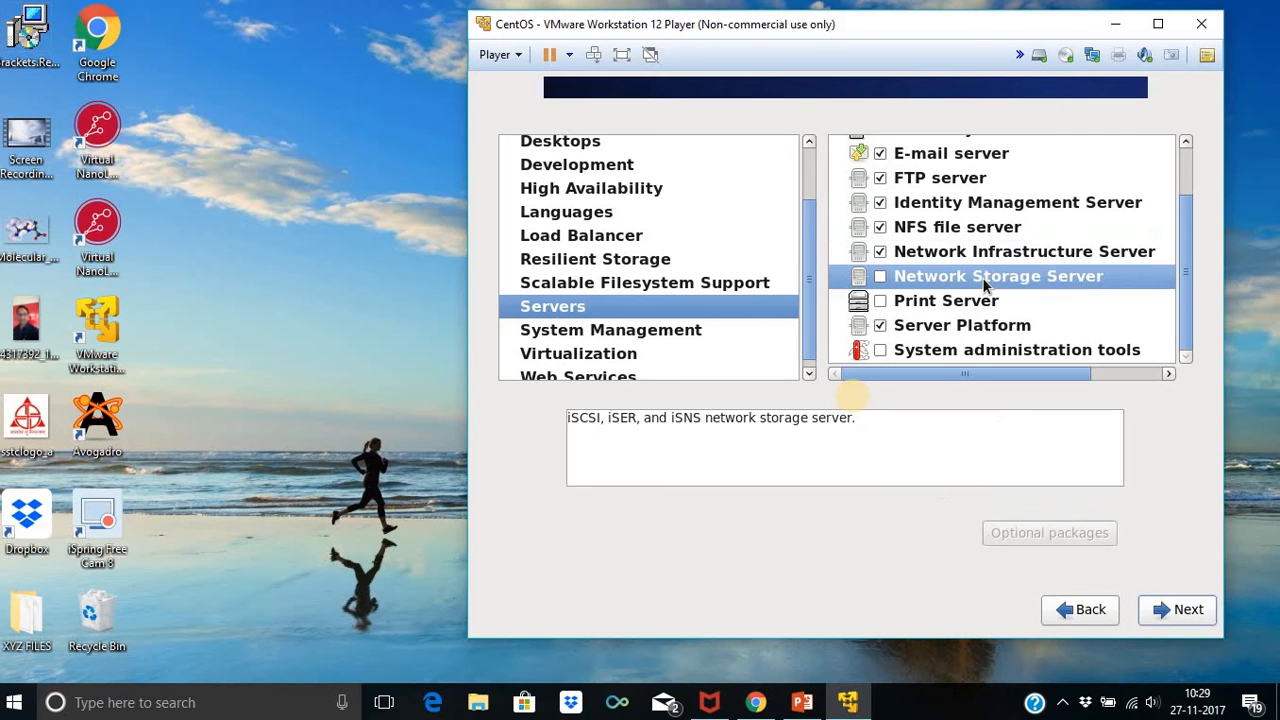
right_click(990, 286)
left_click(992, 310)
left_click(988, 308)
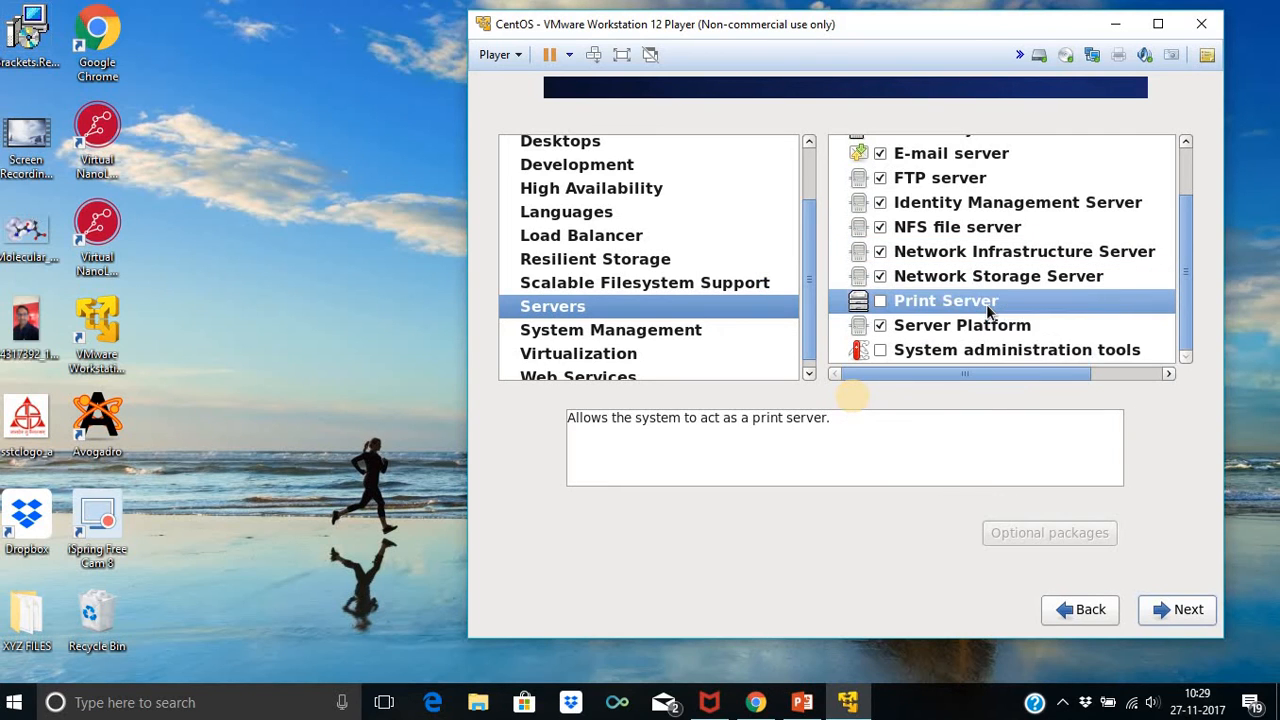
right_click(990, 313)
left_click(998, 336)
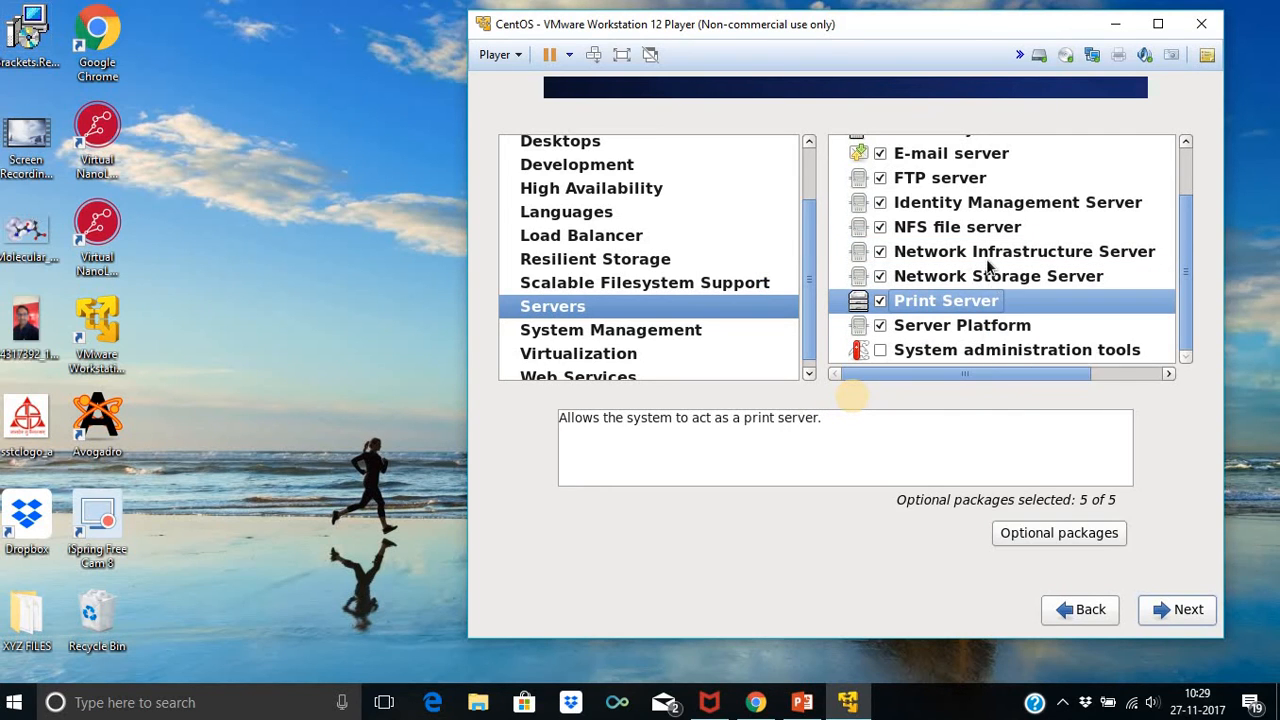
left_click(986, 332)
right_click(986, 334)
left_click(992, 362)
left_click(966, 350)
right_click(965, 347)
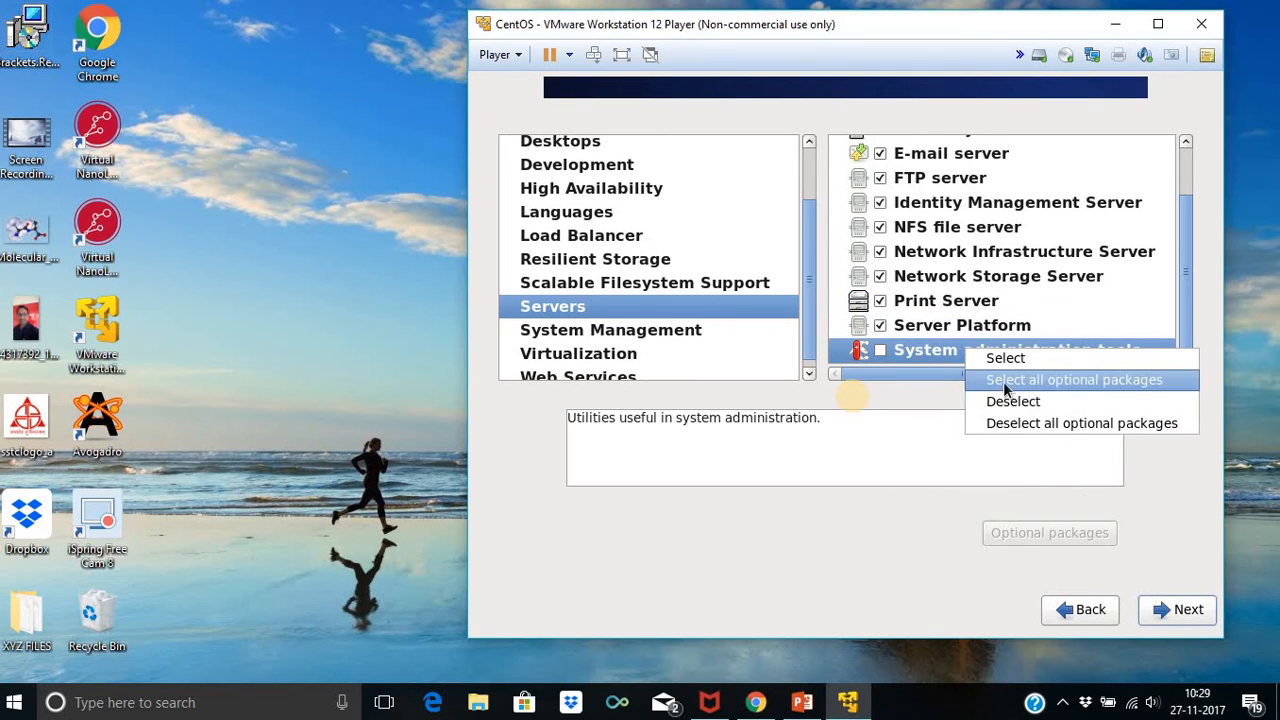
left_click(1000, 380)
Include Messaging Client Support, SNMP Support, System Management and web-based management with all optional packages
left_click(556, 340)
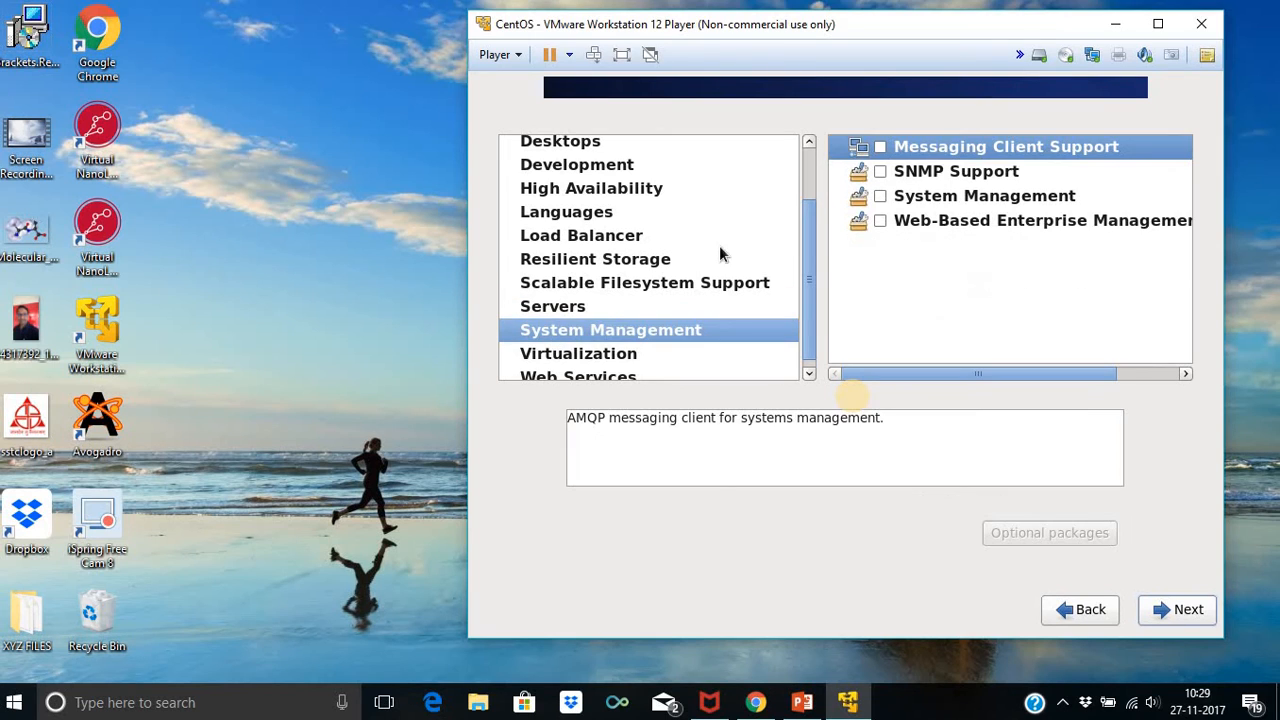
right_click(940, 150)
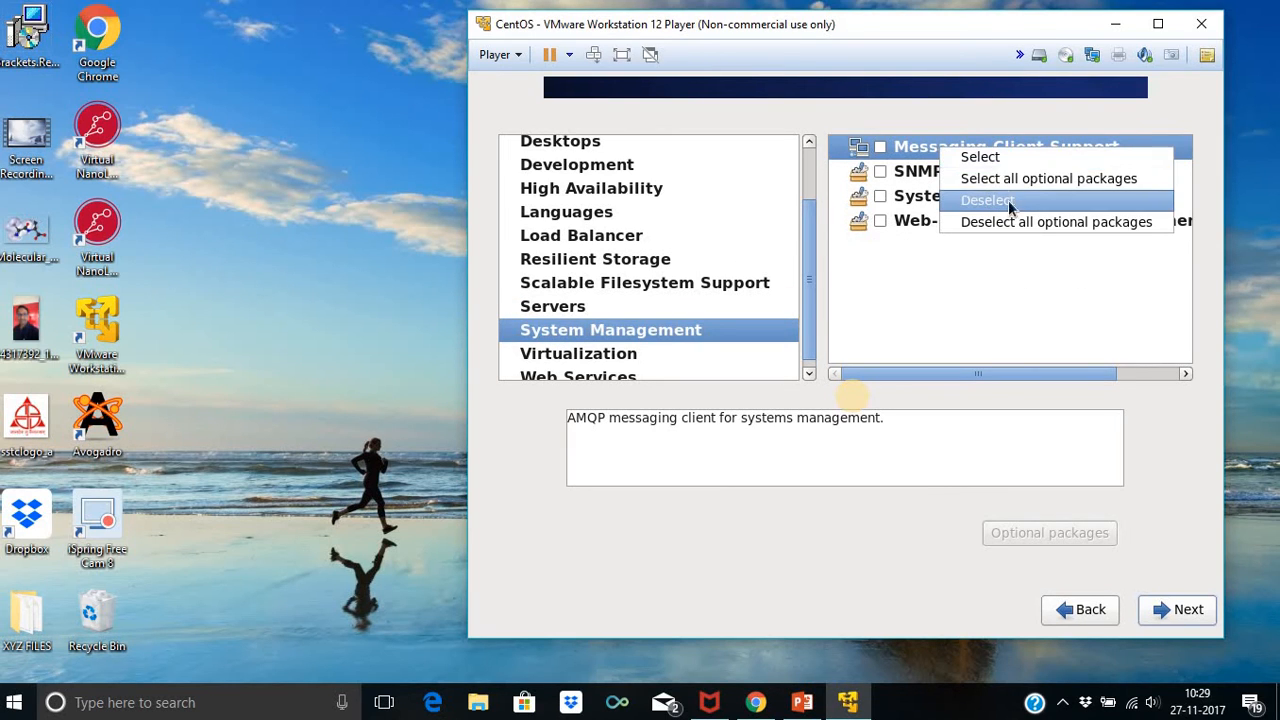
left_click(1048, 178)
right_click(944, 174)
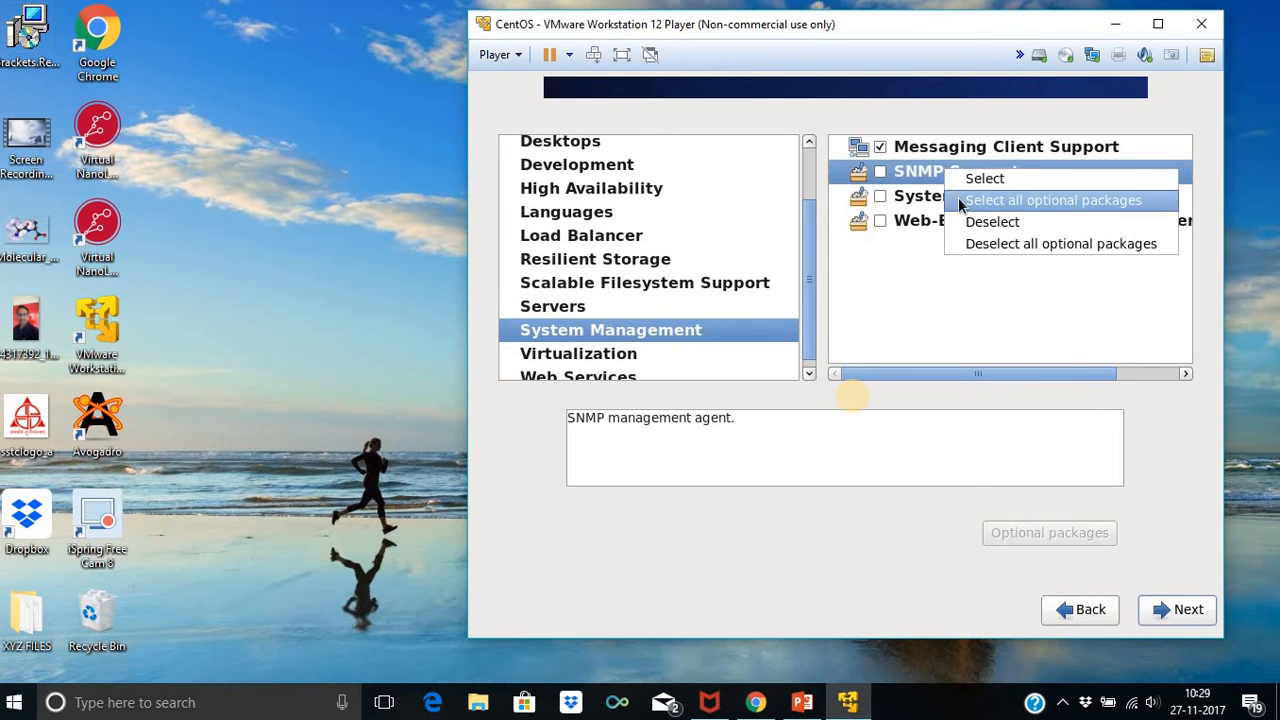
left_click(955, 201)
right_click(954, 195)
left_click(978, 230)
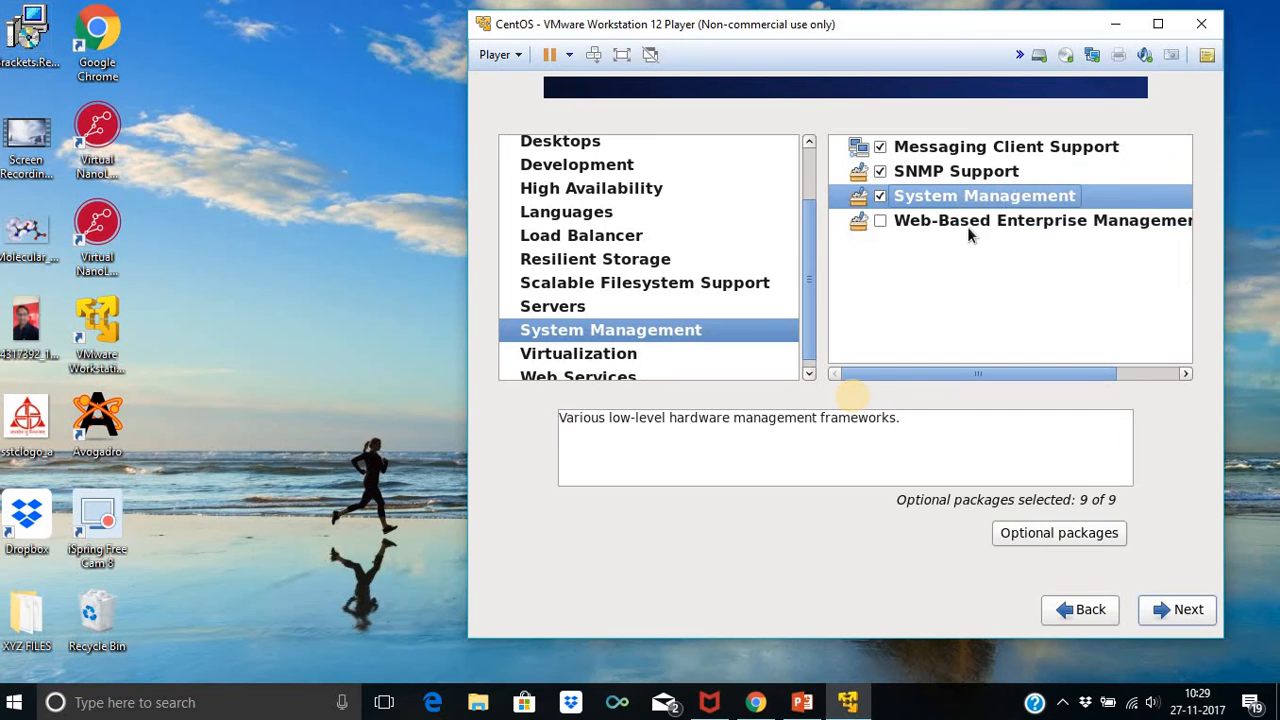
right_click(967, 226)
left_click(1010, 257)
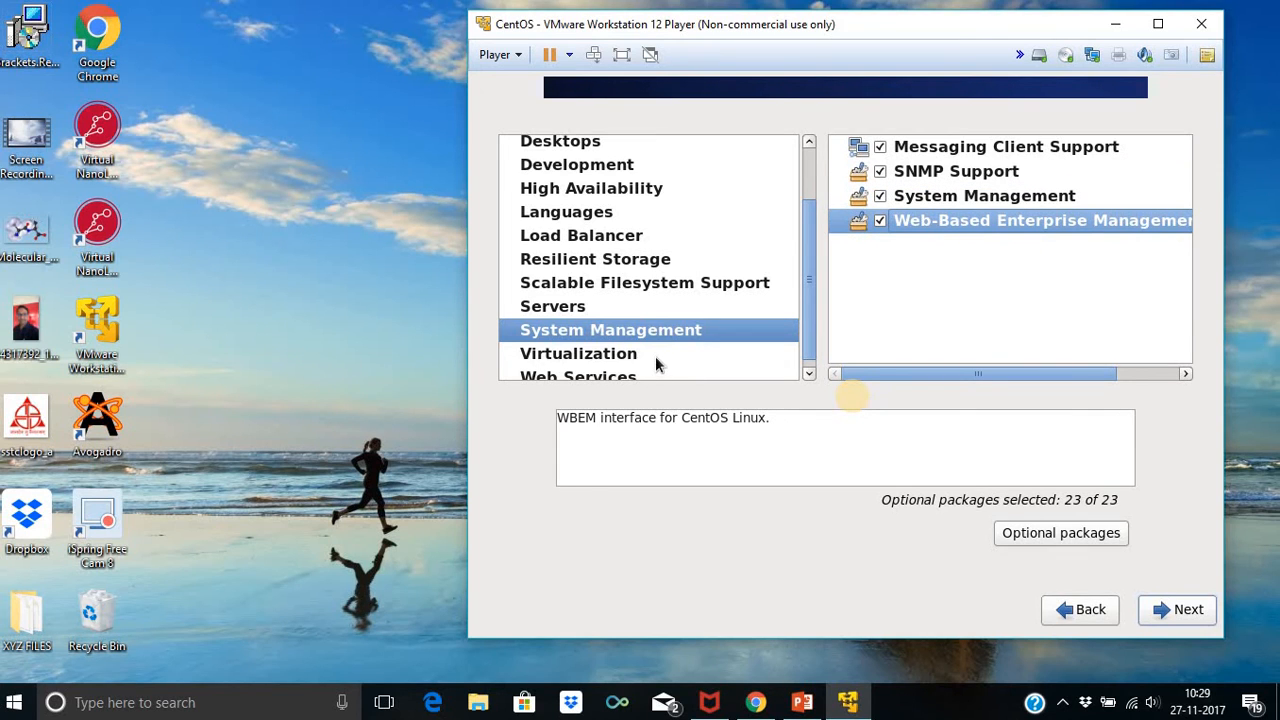
Include Guest Agents and Virtualization, Virtualization Client, Platform and Tools with all optional packages
left_click(655, 356)
right_click(926, 155)
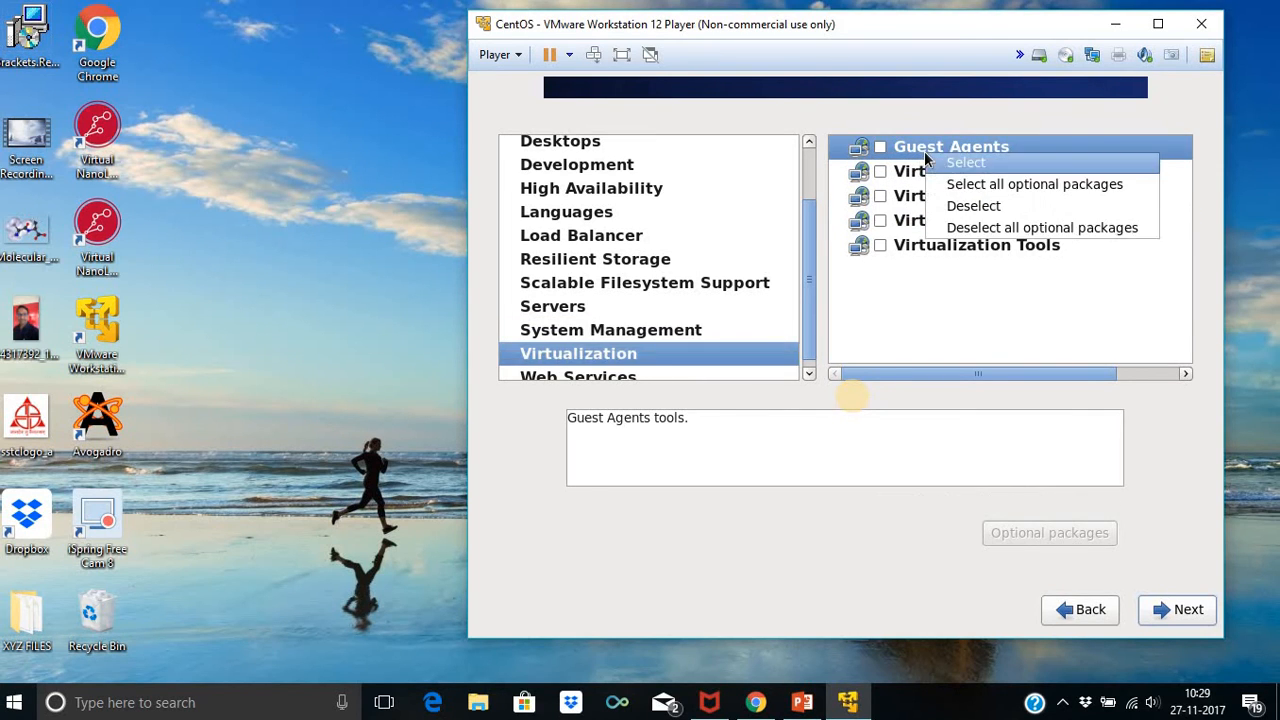
left_click(946, 184)
left_click(943, 180)
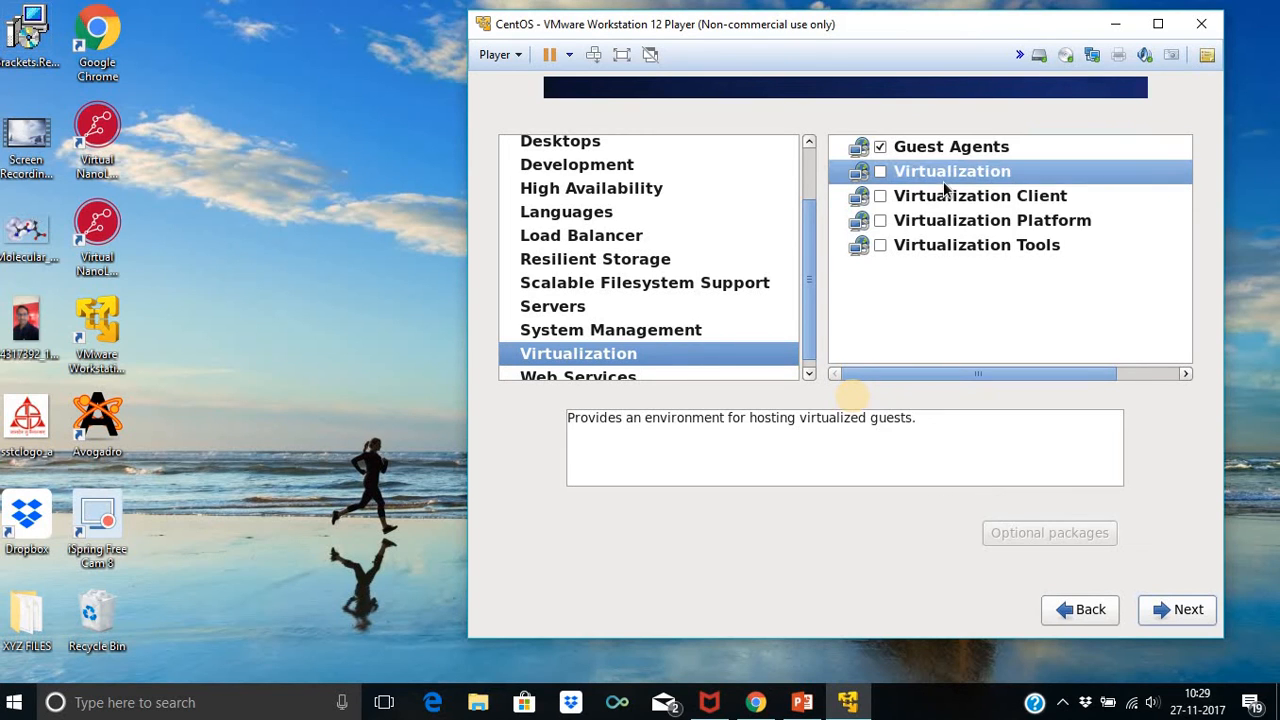
right_click(943, 180)
left_click(957, 216)
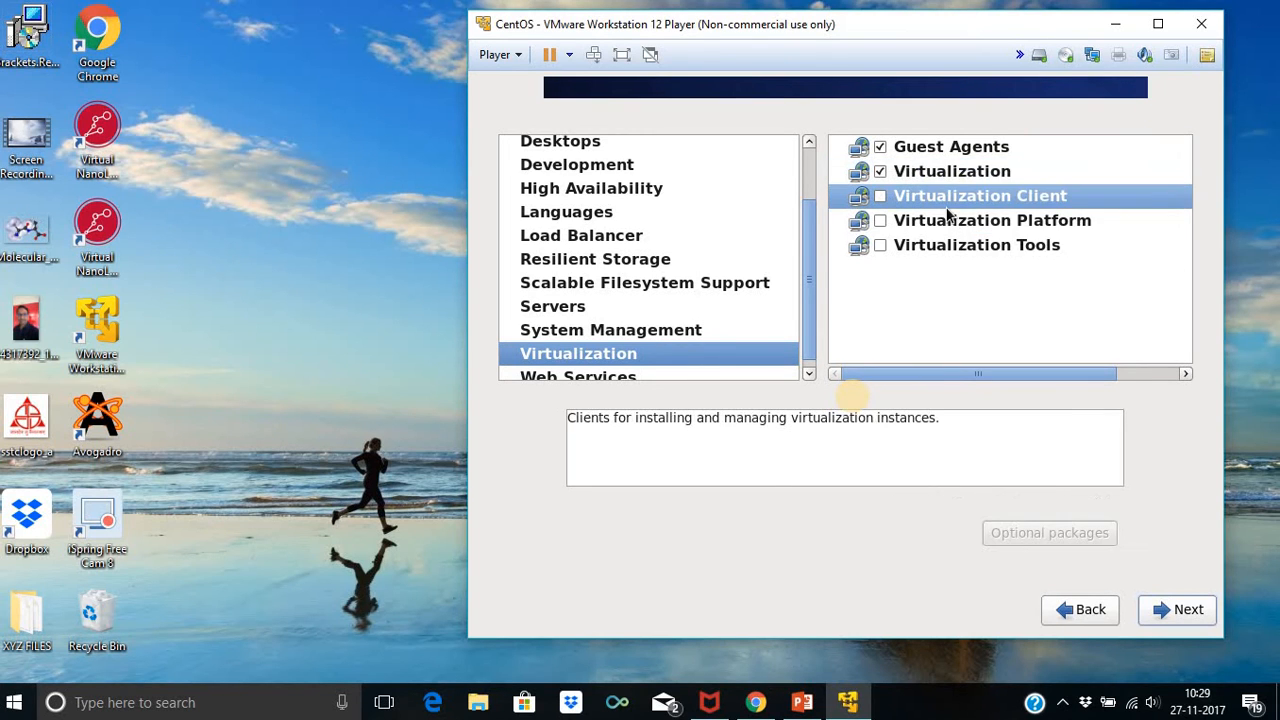
right_click(950, 205)
left_click(985, 241)
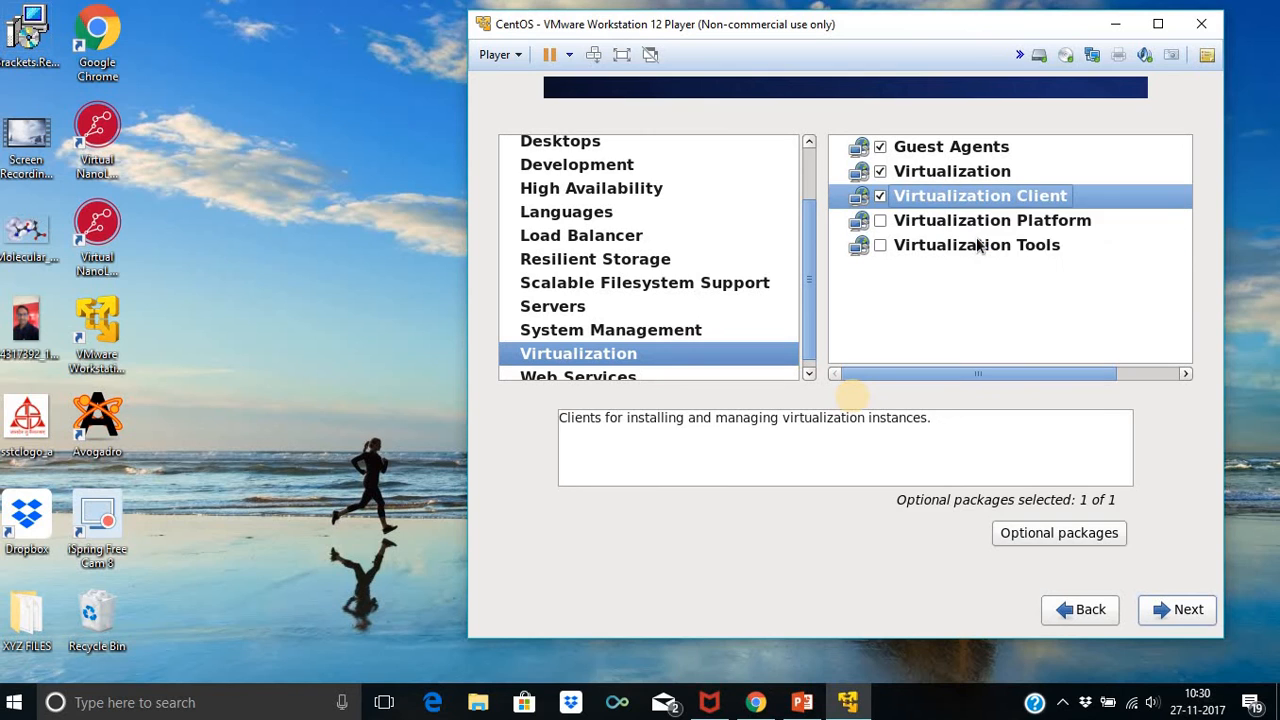
left_click(977, 228)
right_click(977, 228)
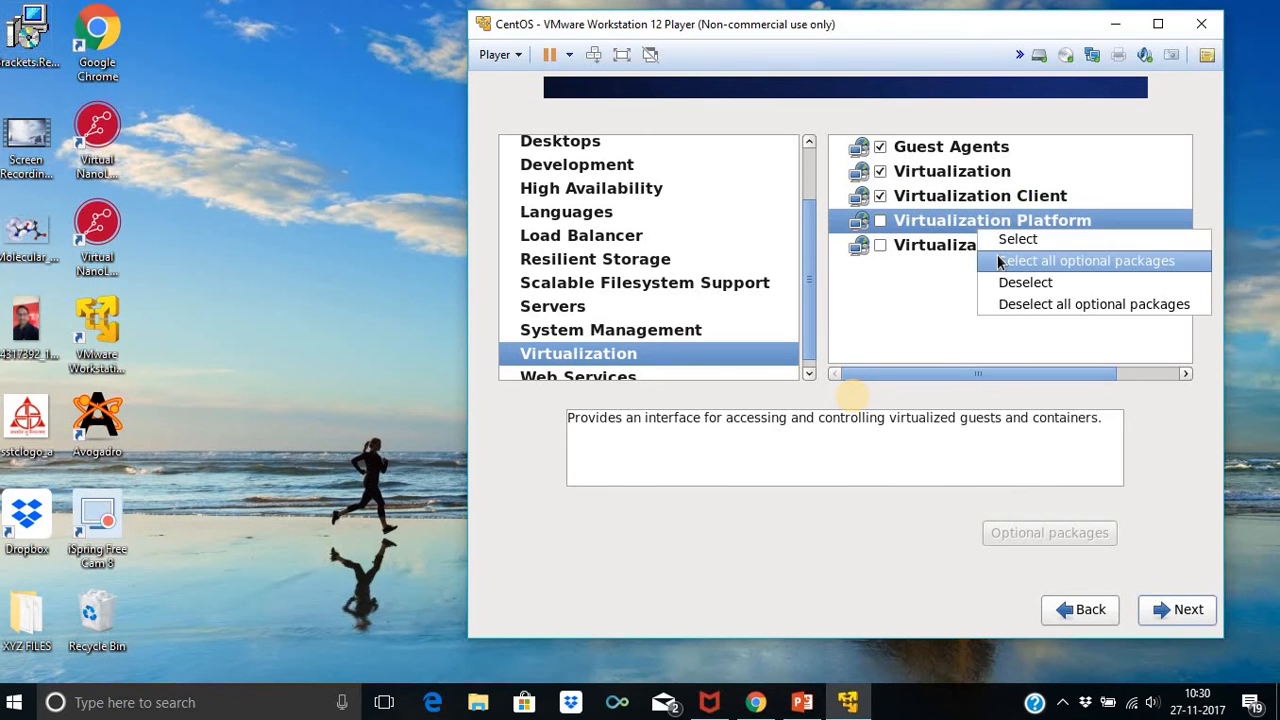
left_click(988, 258)
left_click(987, 246)
right_click(987, 244)
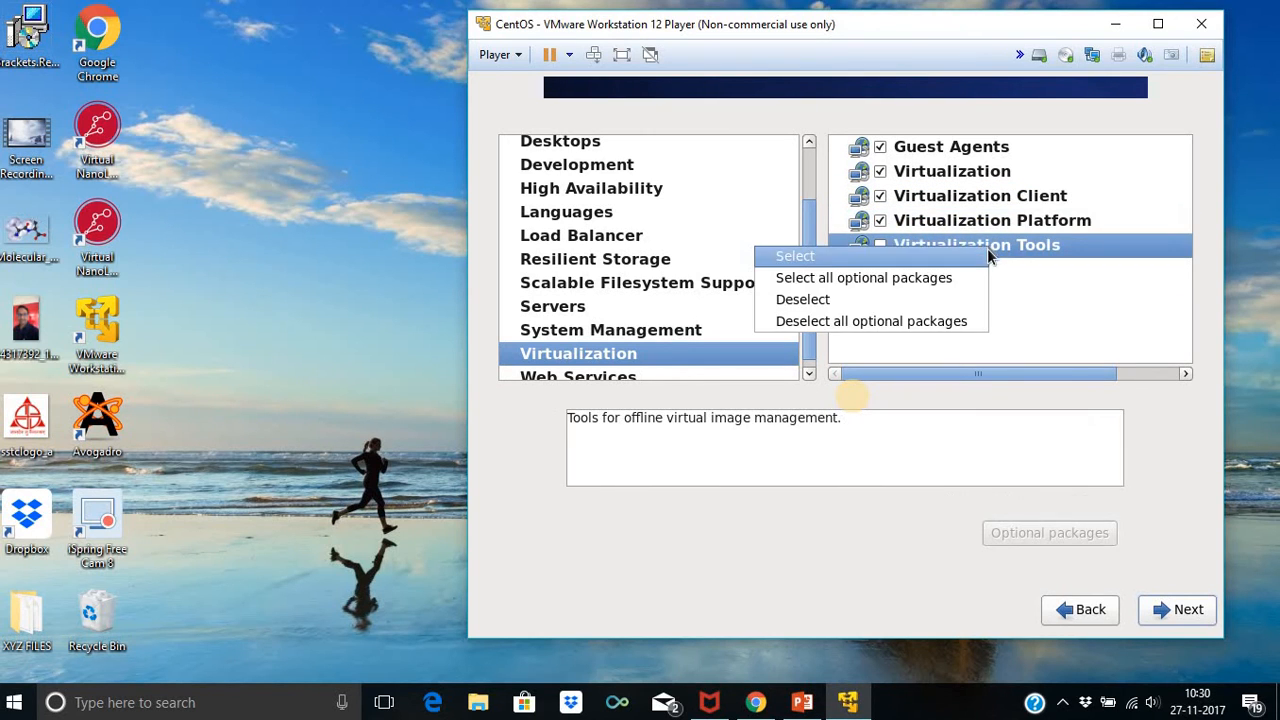
left_click(959, 277)
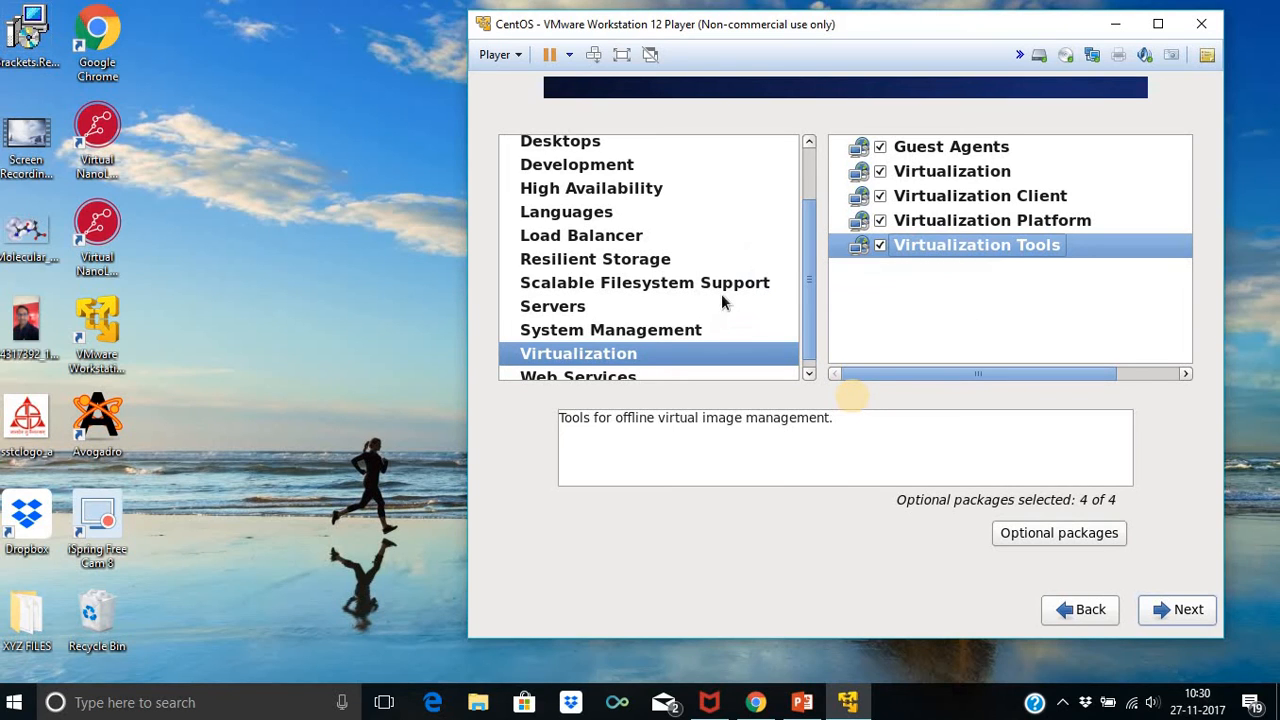
Include PHP Support, TurboGears framework, Web Server and Web Servlet Engine with all optional packages
left_click_drag(805, 229, 808, 341)
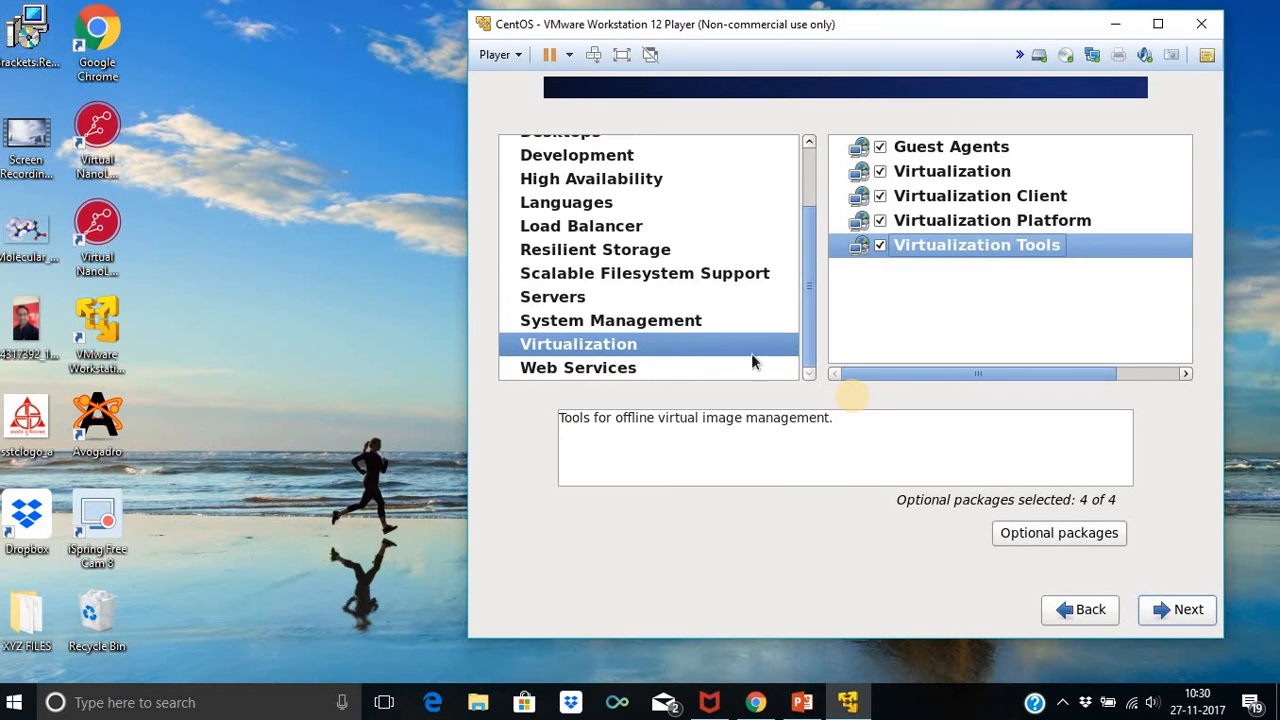
left_click(674, 367)
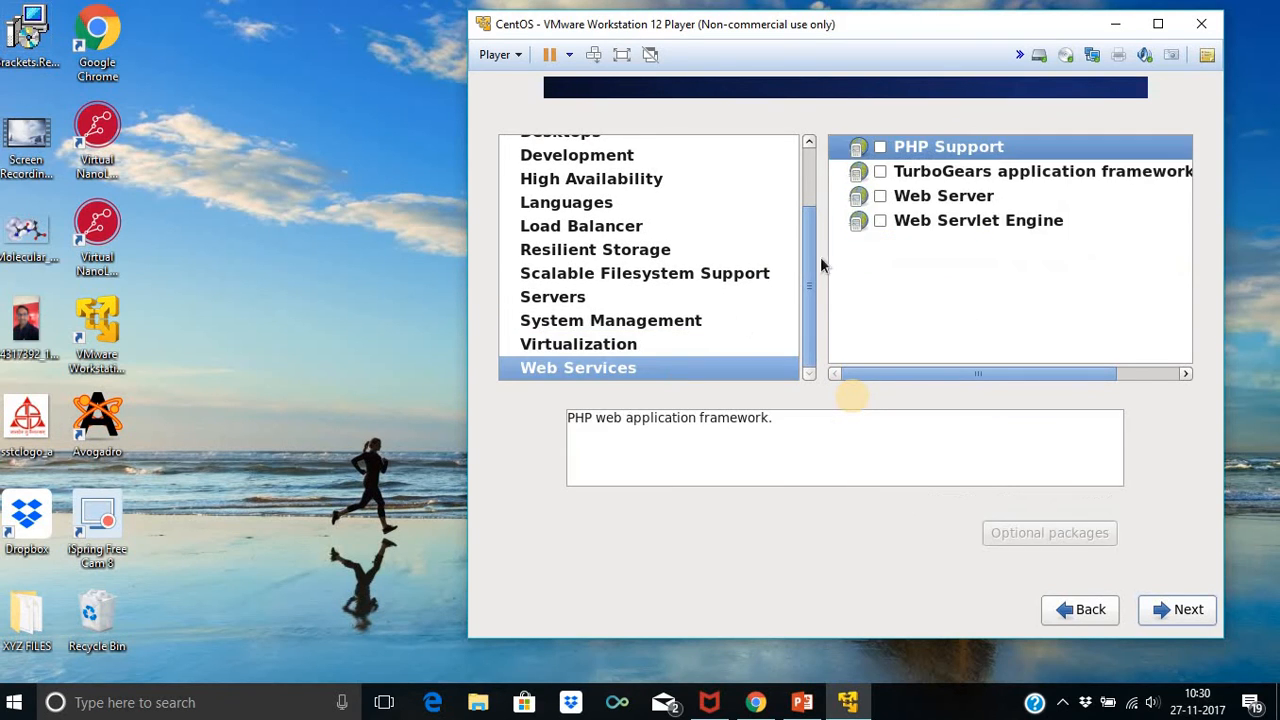
right_click(926, 167)
left_click(943, 189)
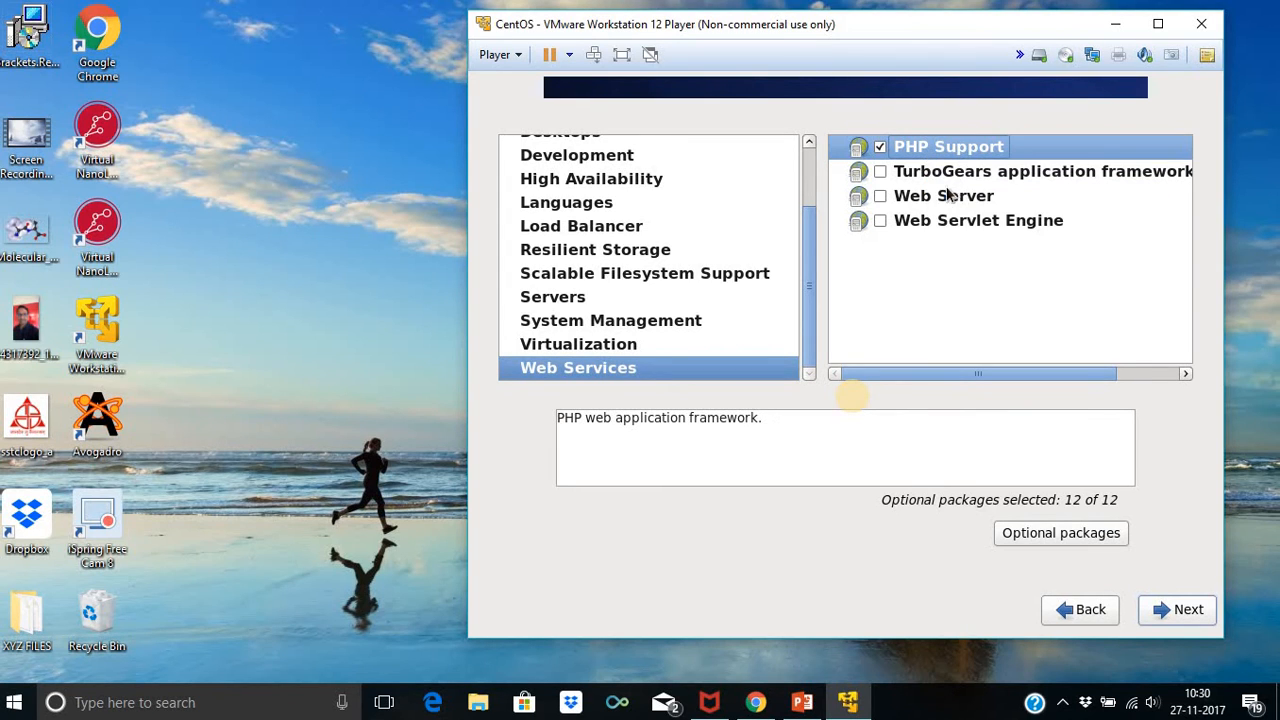
right_click(945, 172)
left_click(958, 202)
left_click(898, 196)
right_click(899, 196)
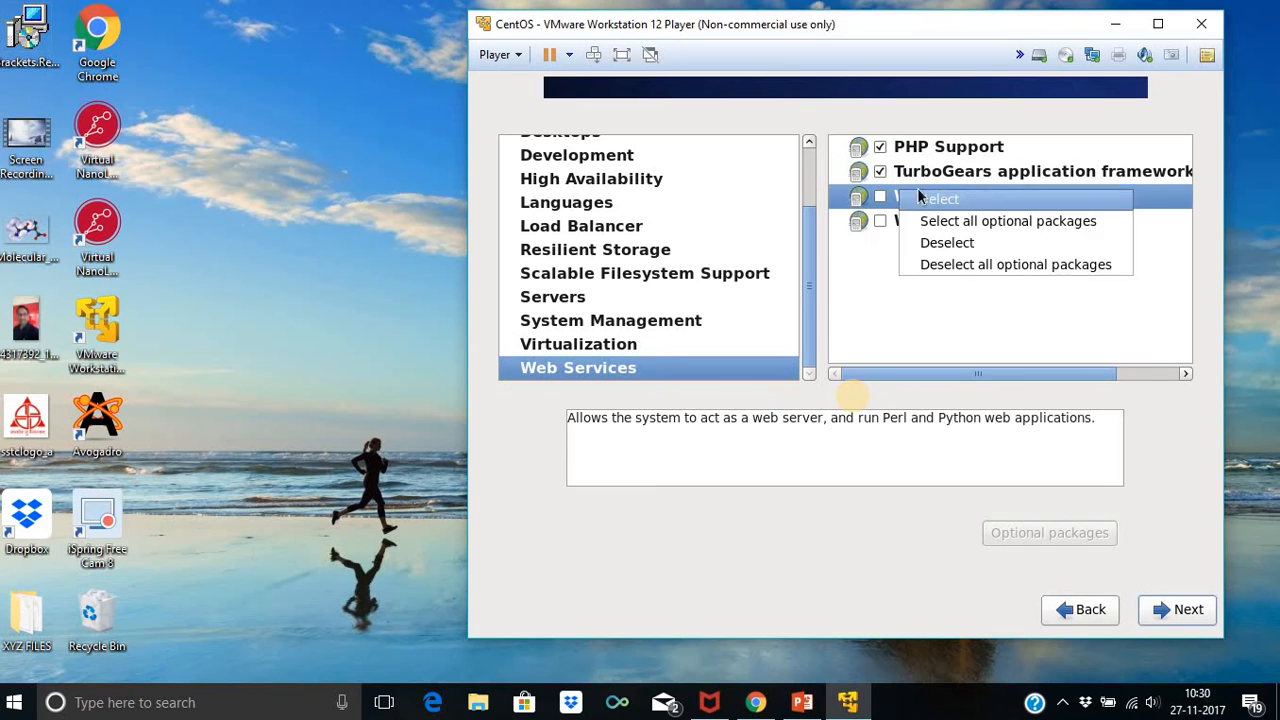
left_click(933, 228)
left_click(933, 221)
right_click(933, 221)
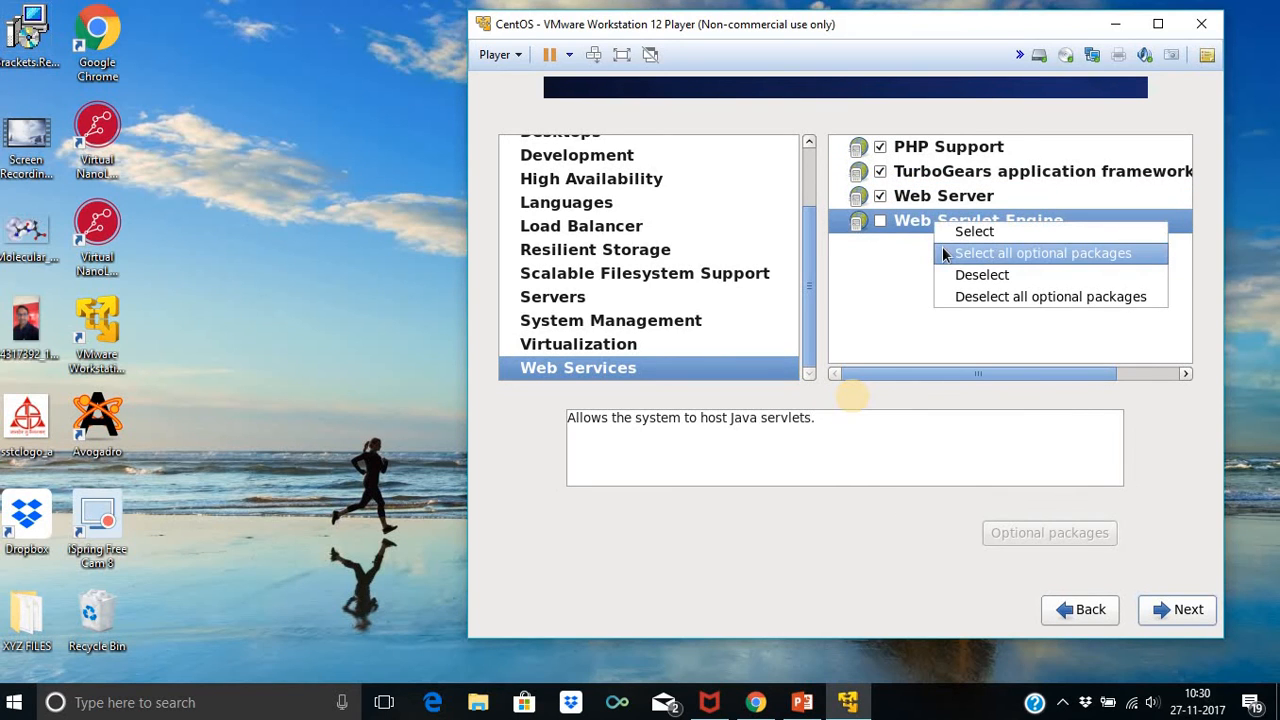
left_click(942, 254)
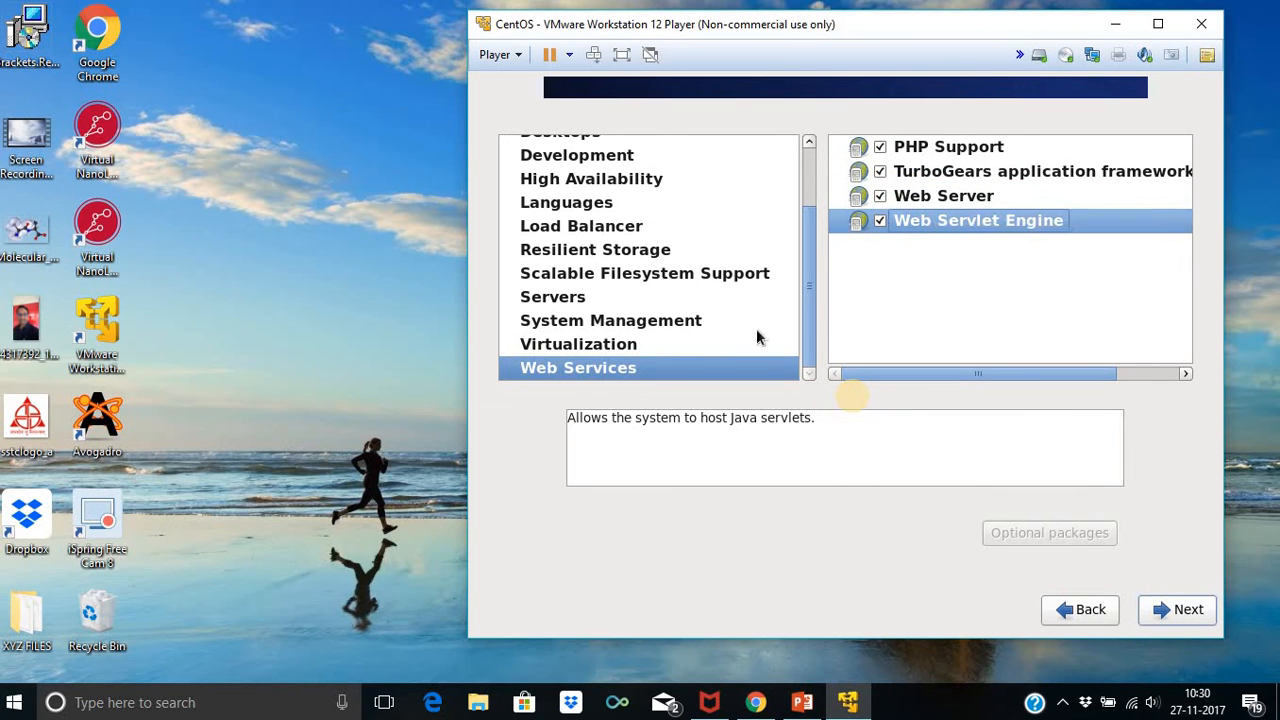
Finish package selection so the dependency check lists required CentOS 6.8 discs #1 and #2
left_click(1185, 610)
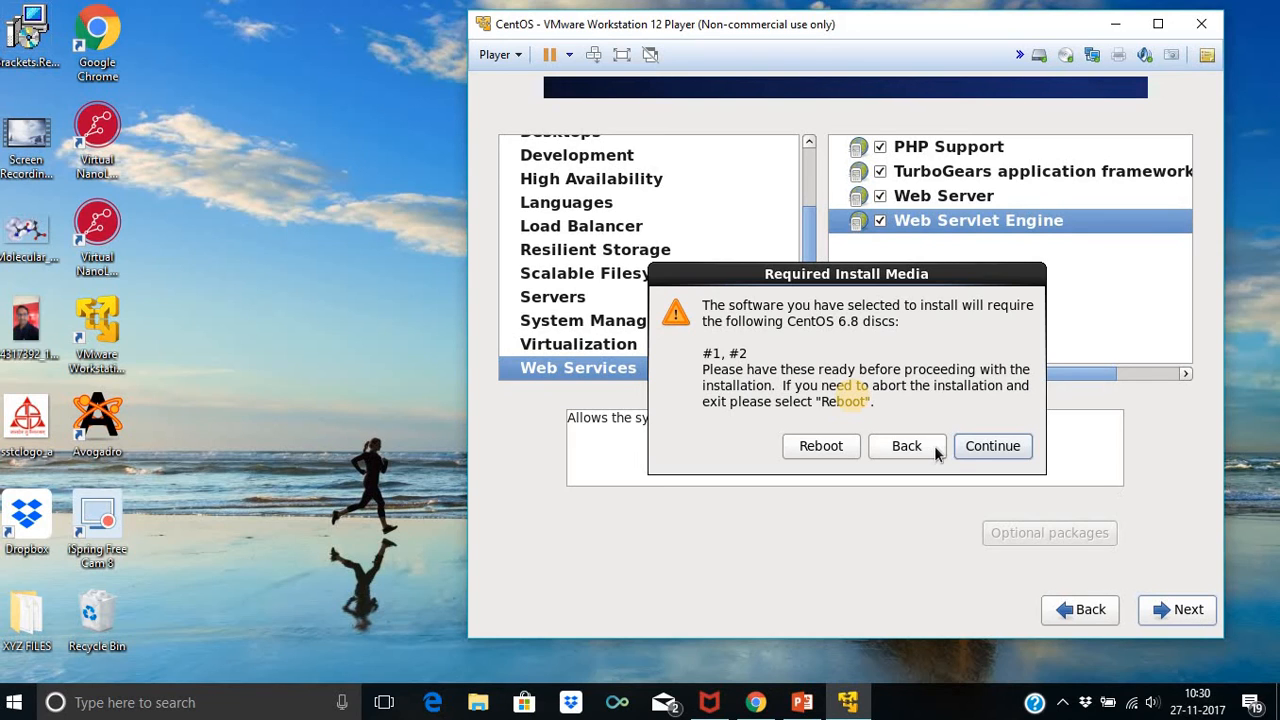
Continue past the Required Install Media notice to start installing packages
left_click(1008, 448)
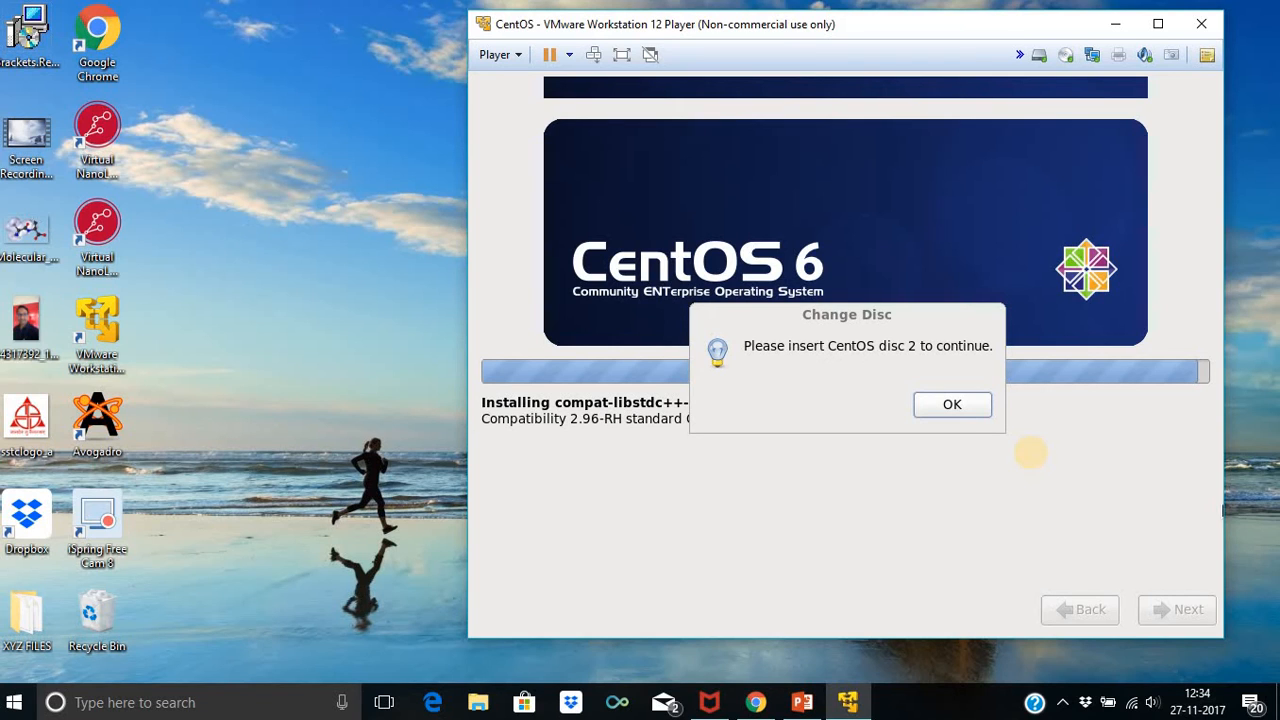
Acknowledge the disc 2 request so the installation continues to completion
left_click(936, 406)
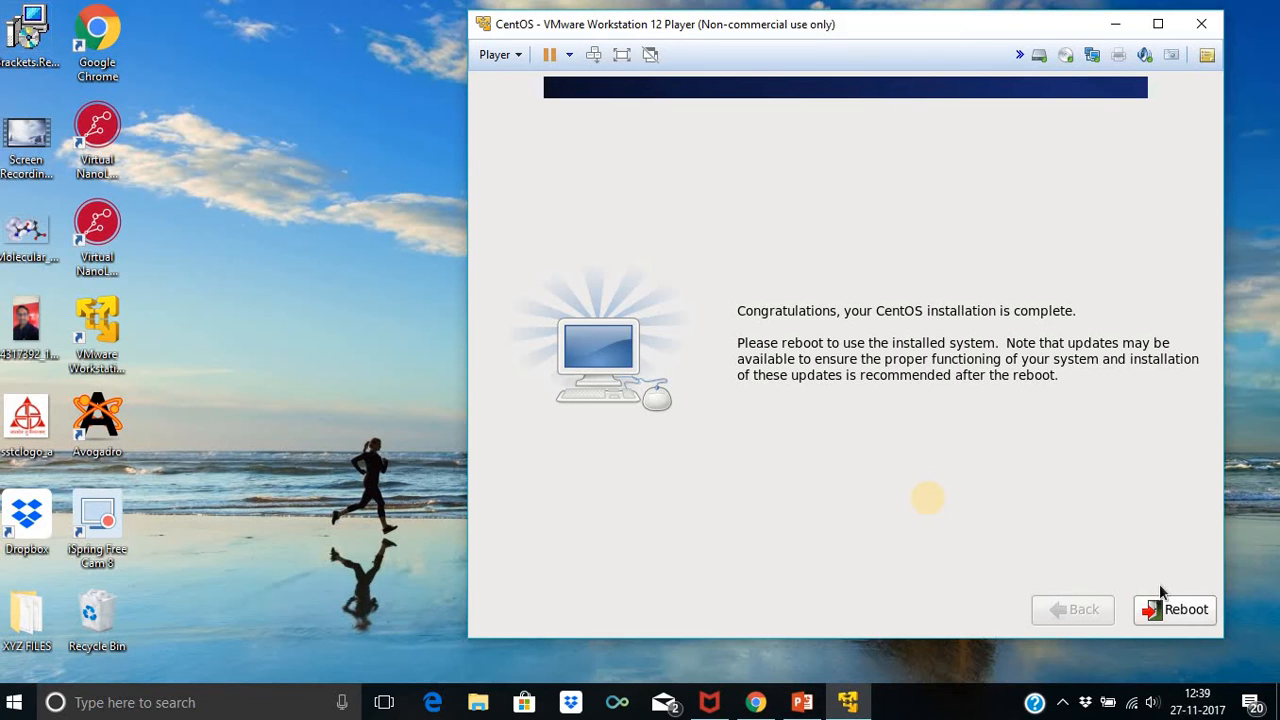
Reboot into the newly installed CentOS and shift the VM window left
left_click(1185, 618)
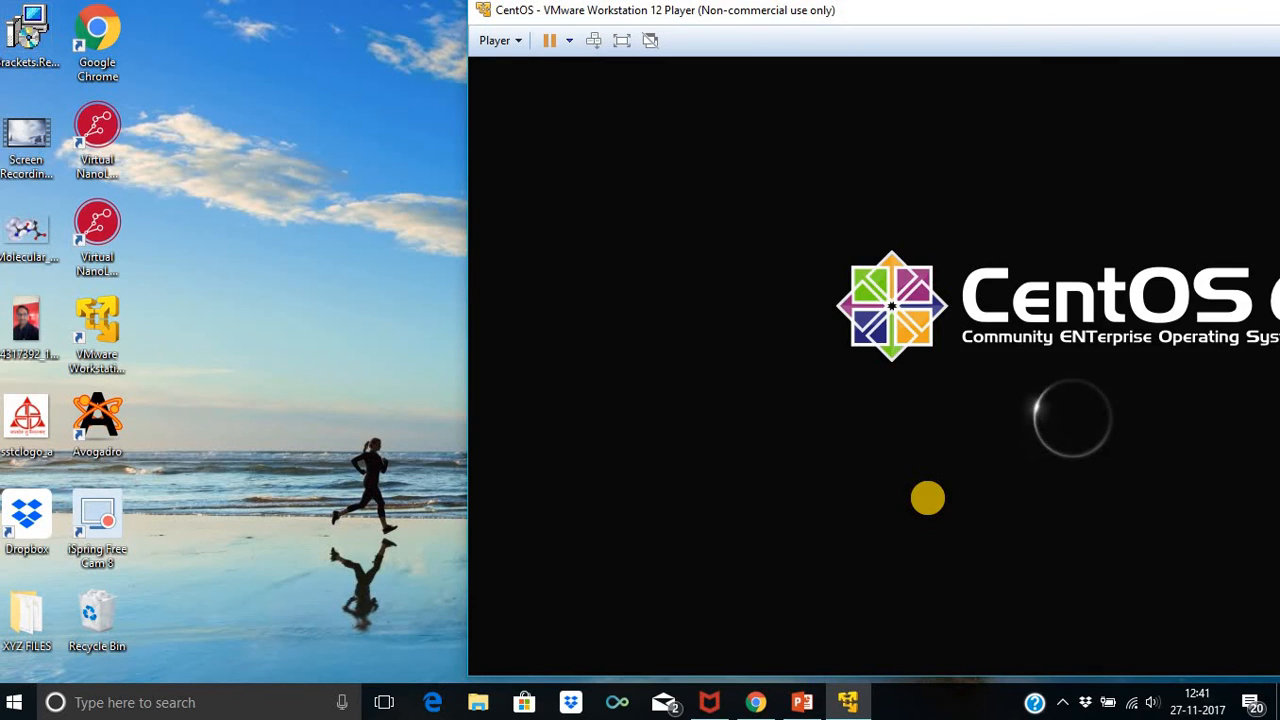
left_click_drag(866, 11, 556, 13)
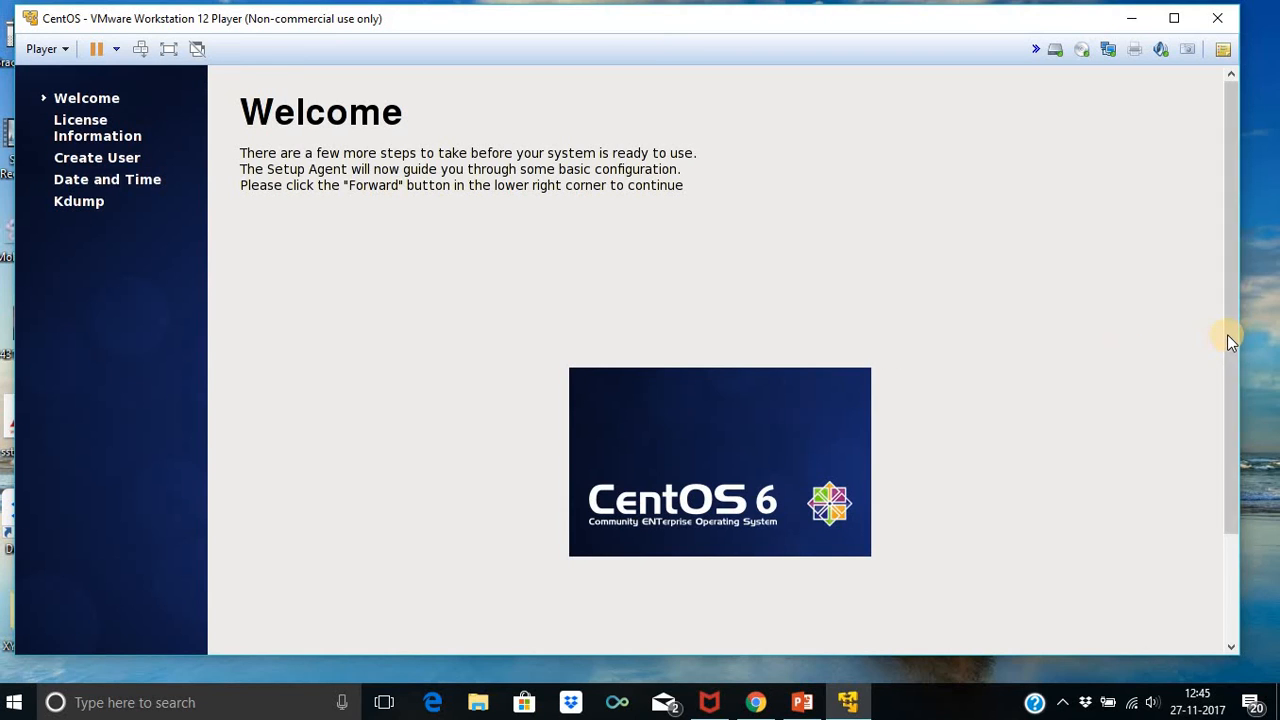
Pass the Welcome page and accept the license agreement with 'Yes, I agree'
scroll(1227, 334, "down", 3)
left_click(1163, 605)
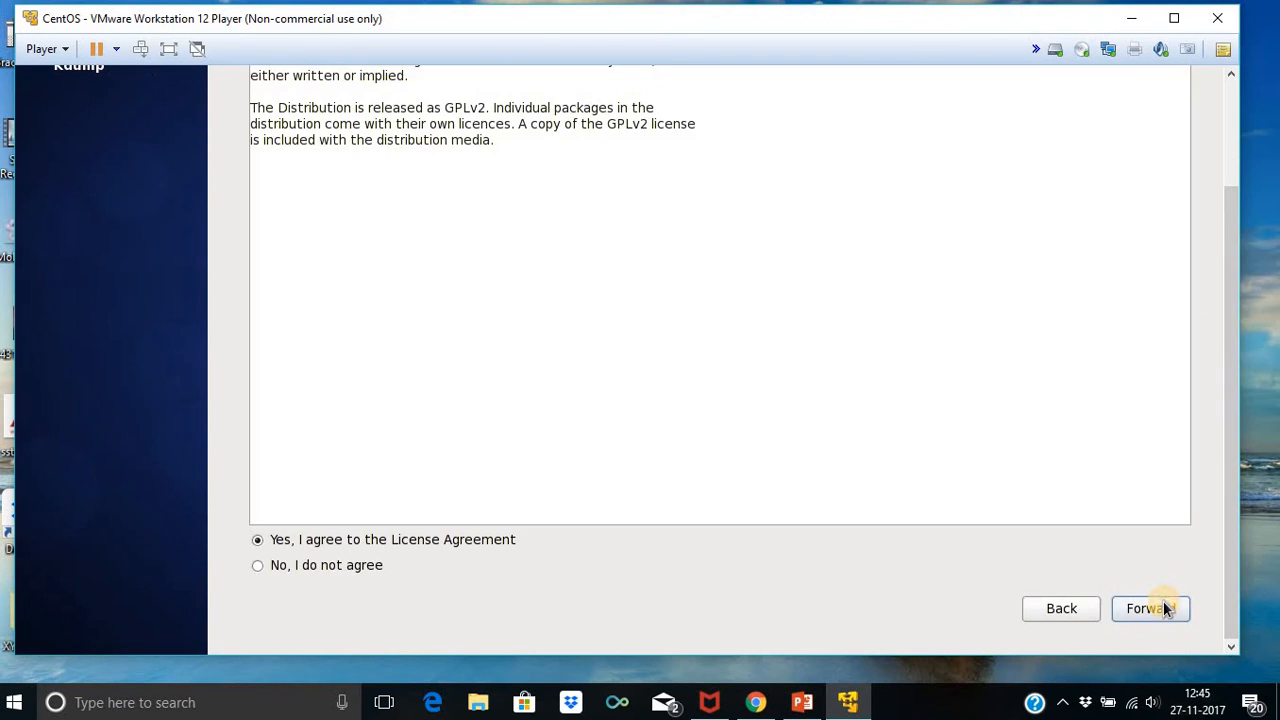
left_click_drag(1233, 514, 1251, 434)
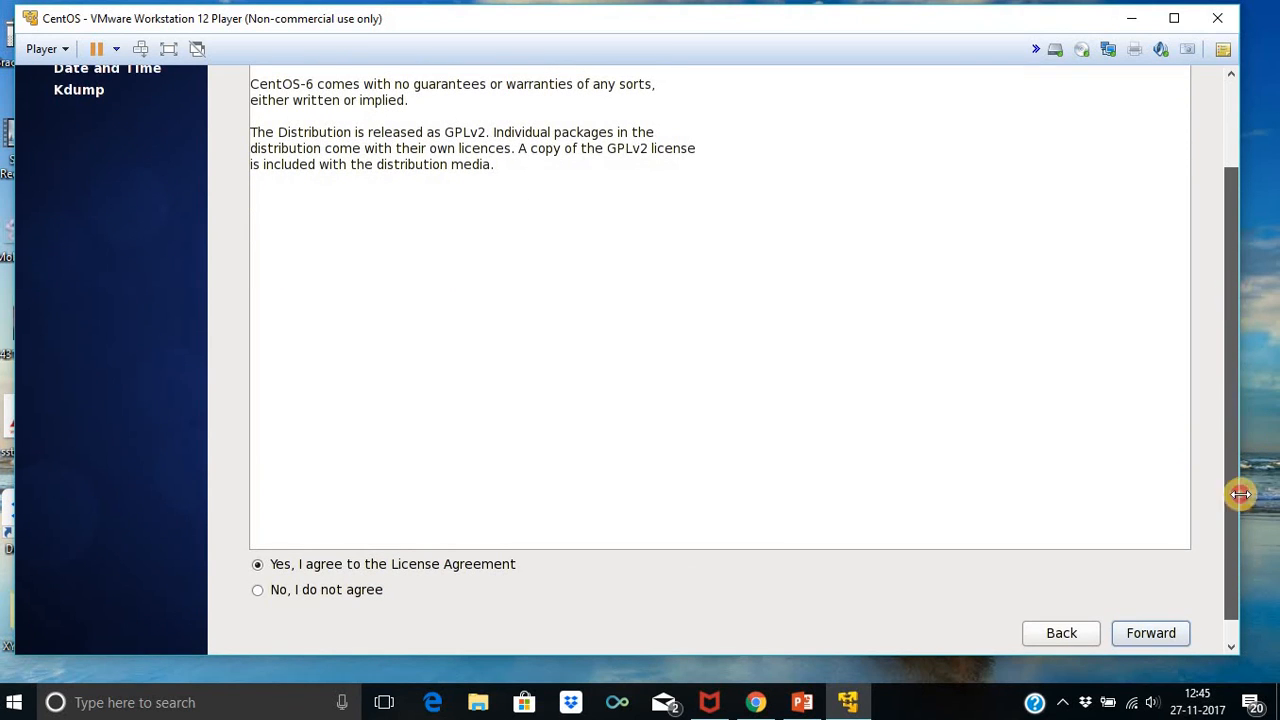
left_click(1165, 632)
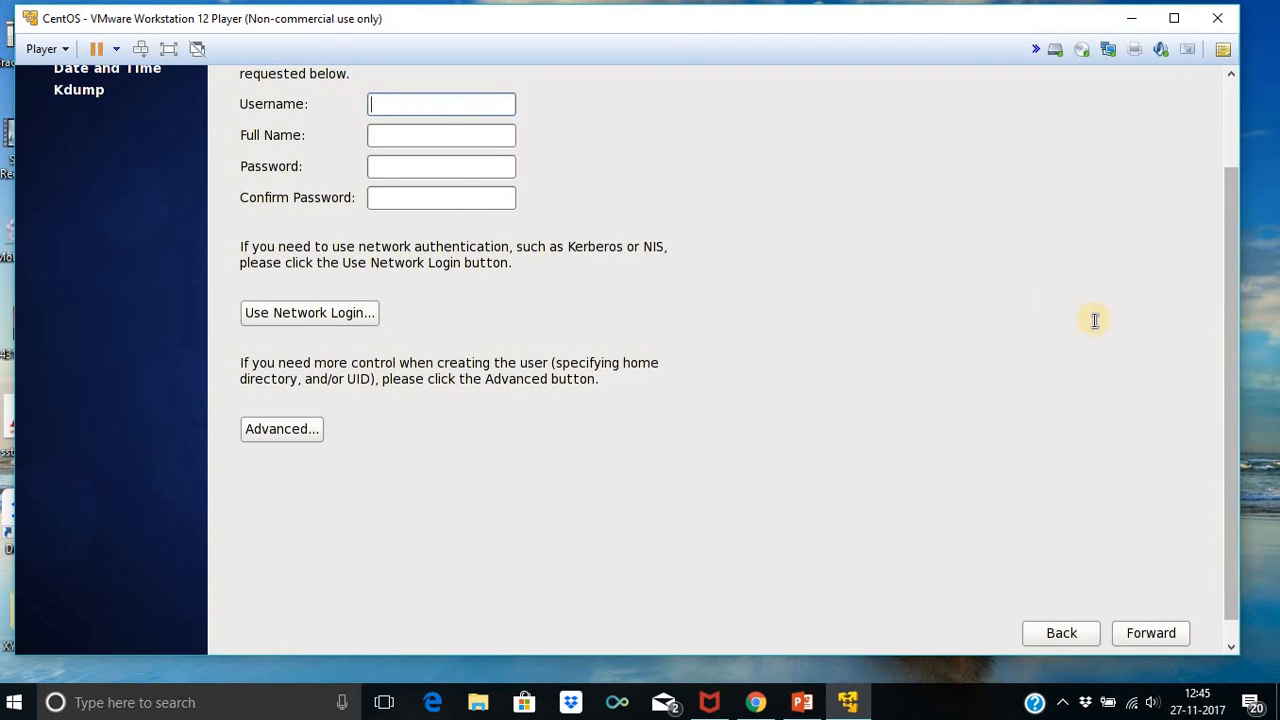
Enter the new user's username, correcting a typo, and their full name
left_click_drag(1226, 333, 1229, 264)
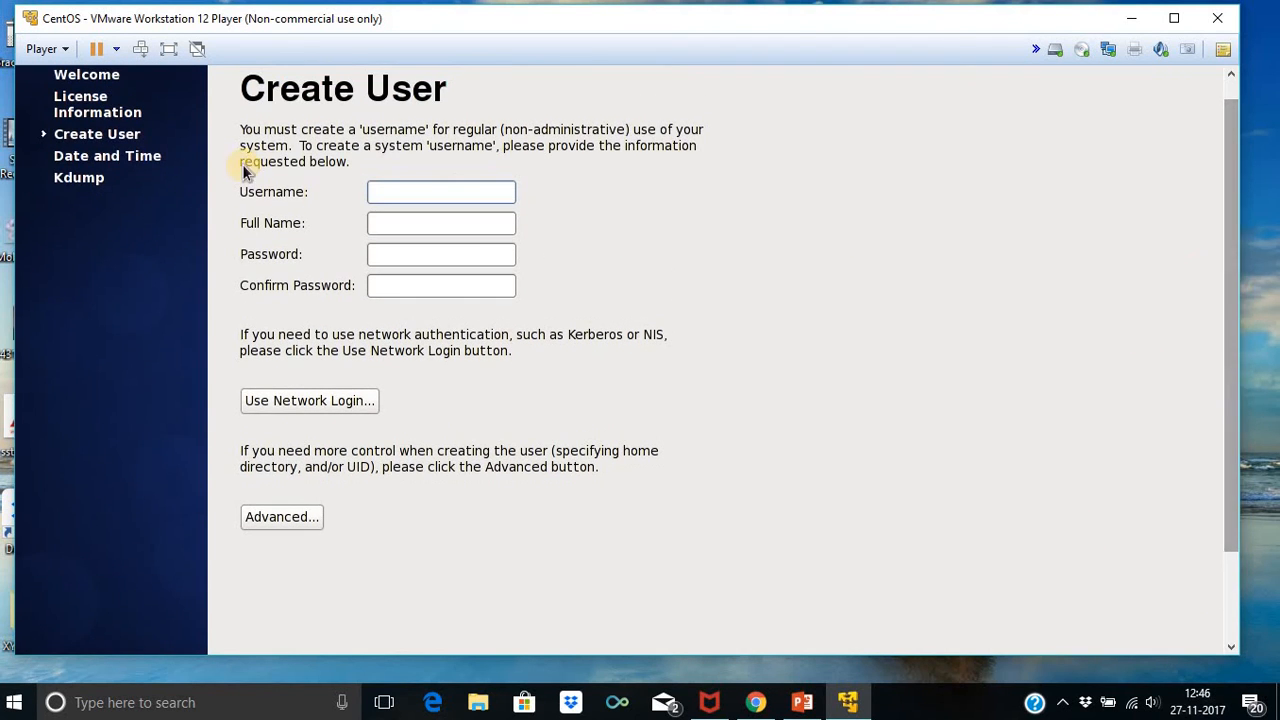
left_click(474, 194)
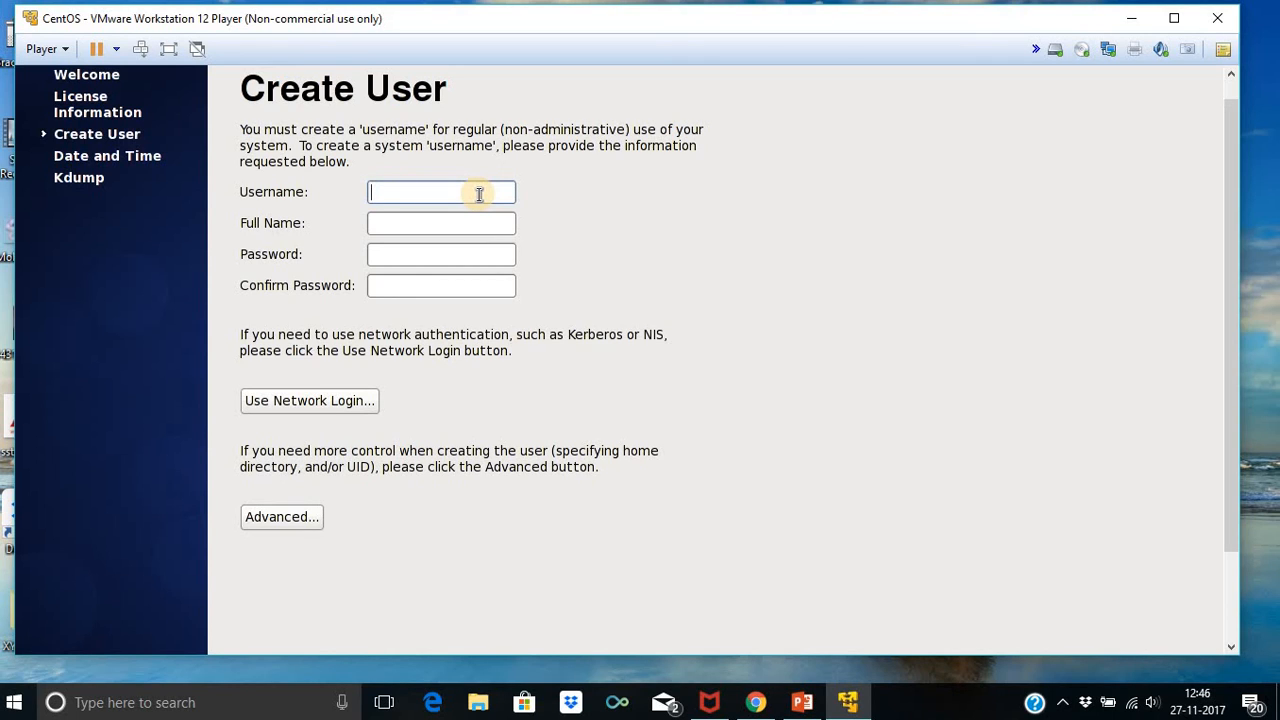
type("DrMohanLV")
left_click(459, 220)
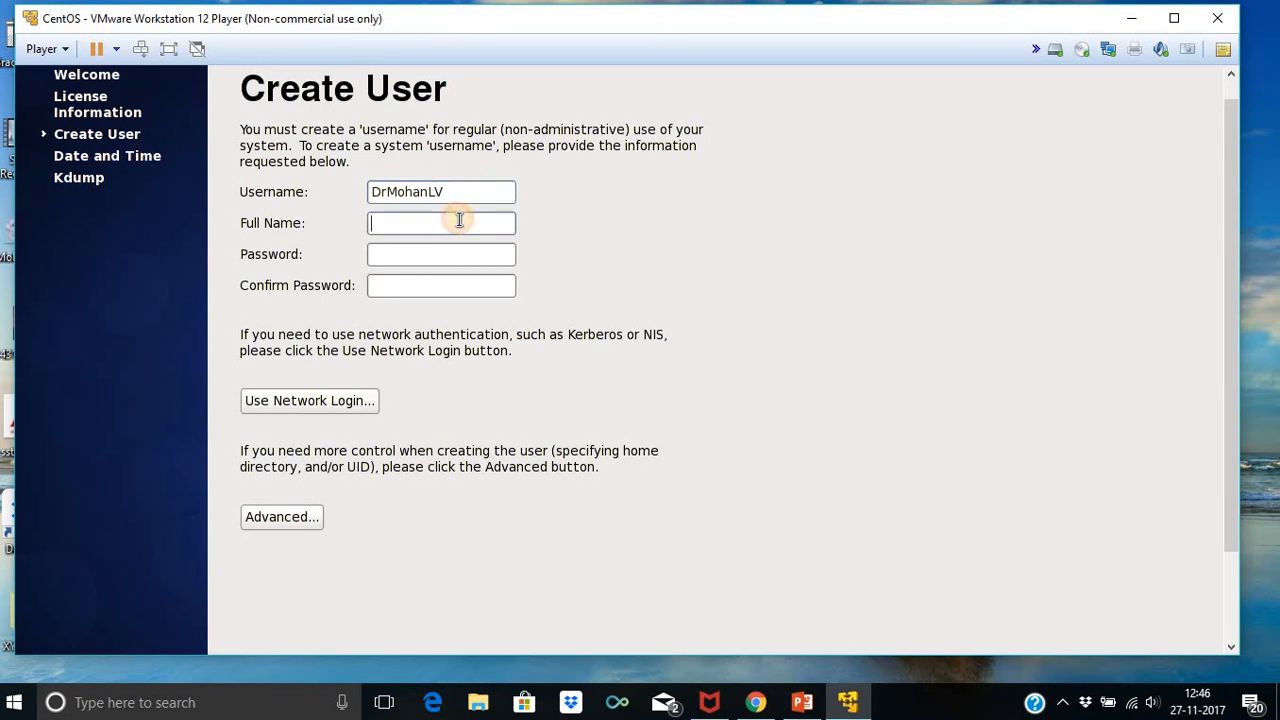
type("Dr Mohan L Verma")
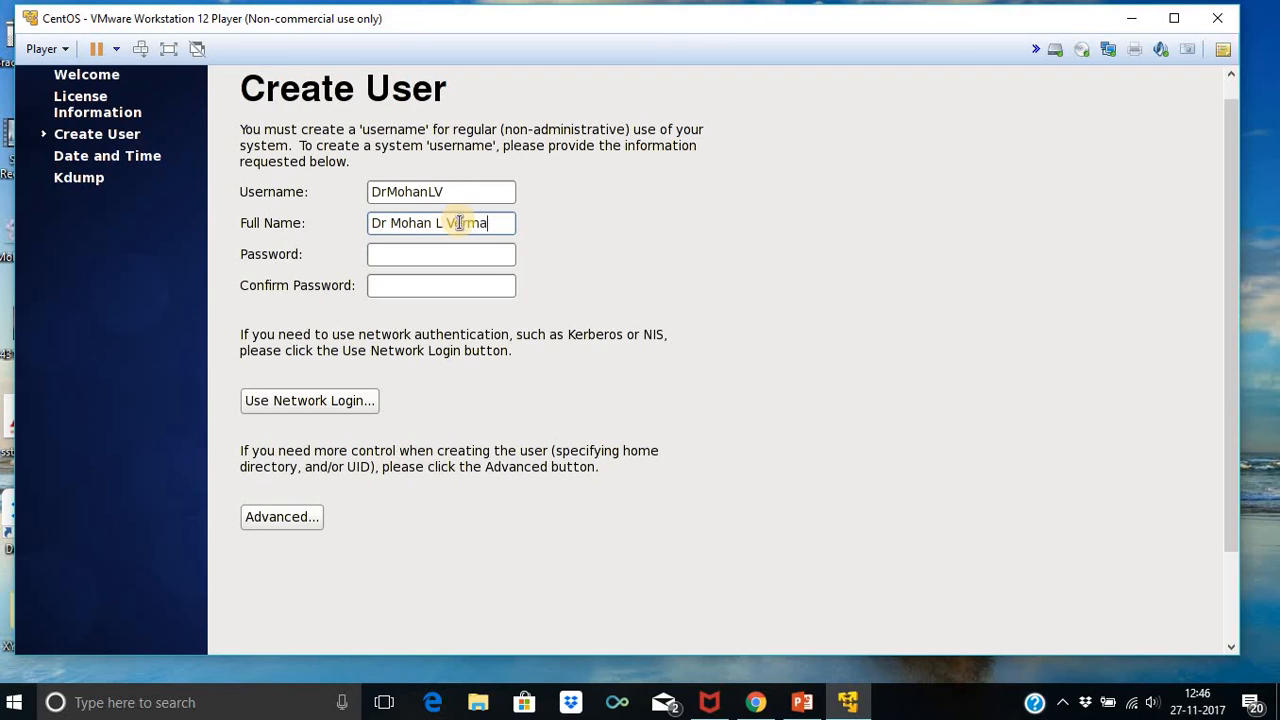
Type the account password and enter it again to confirm
left_click(462, 263)
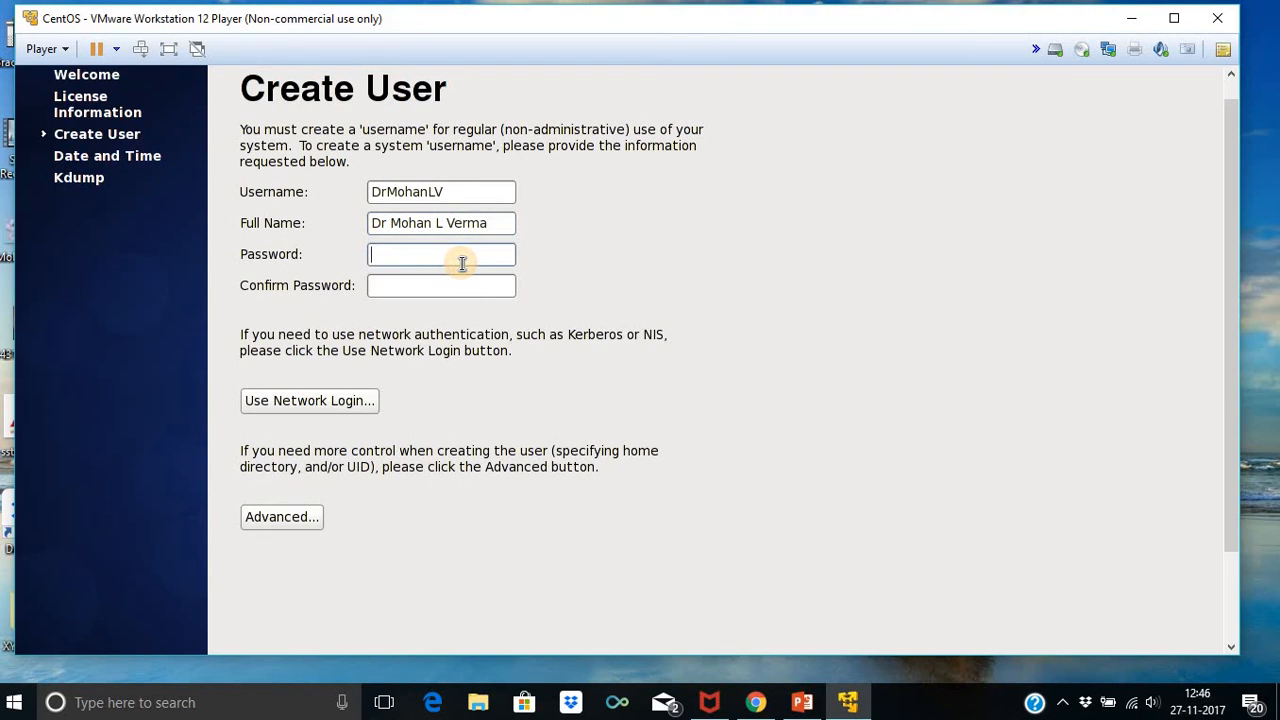
type("**********")
left_click(470, 289)
type("**********")
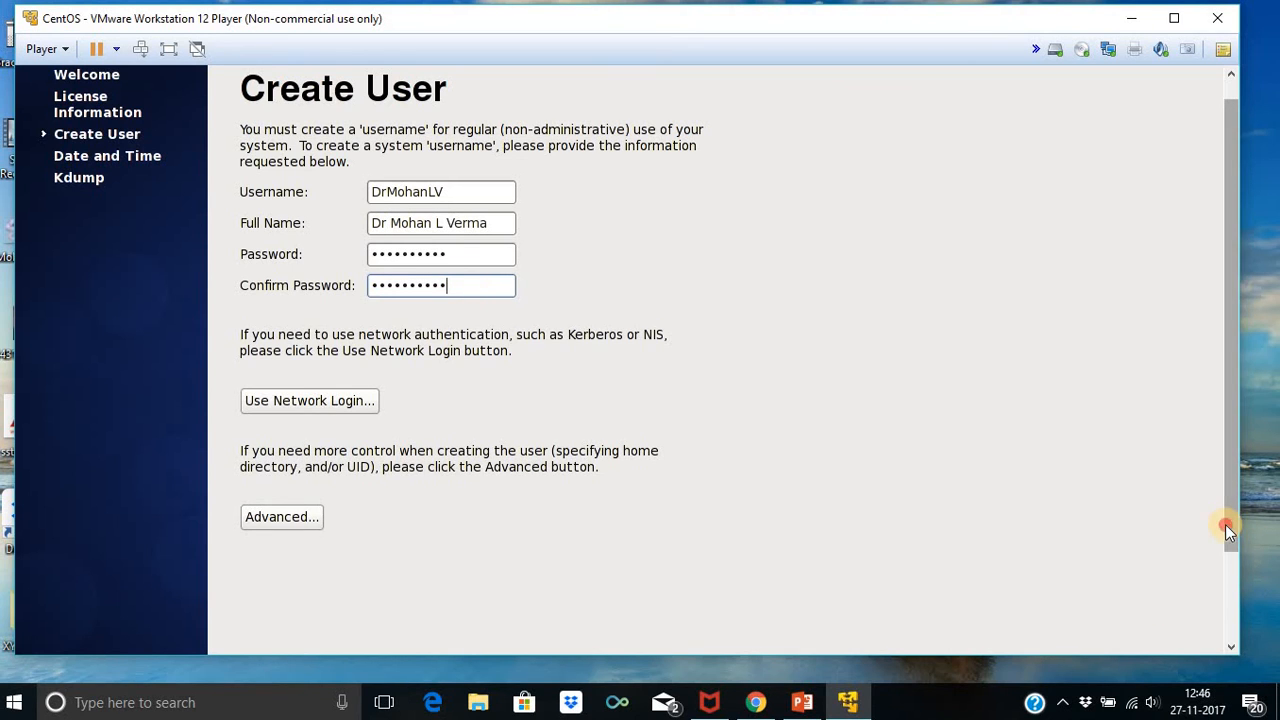
scroll(1225, 524, "down", 3)
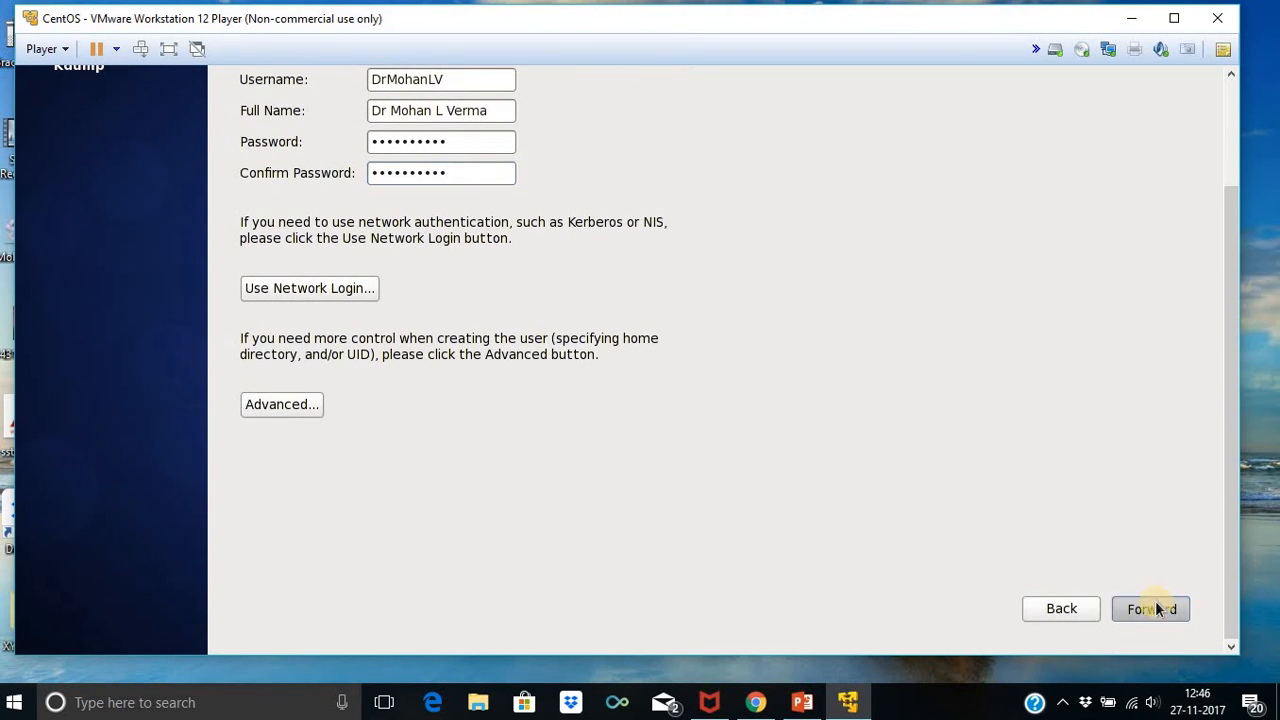
left_click(1172, 612)
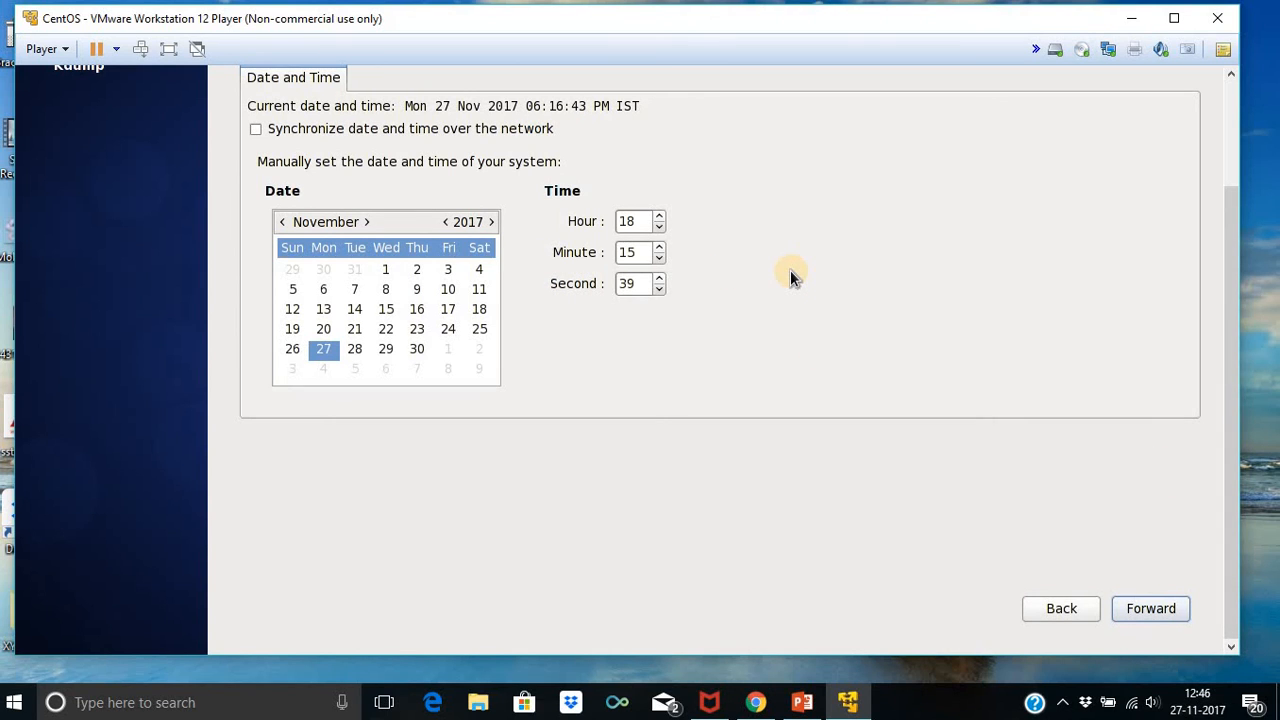
Set the clock's hour to 12 and raise the minutes to 45
left_click(660, 216)
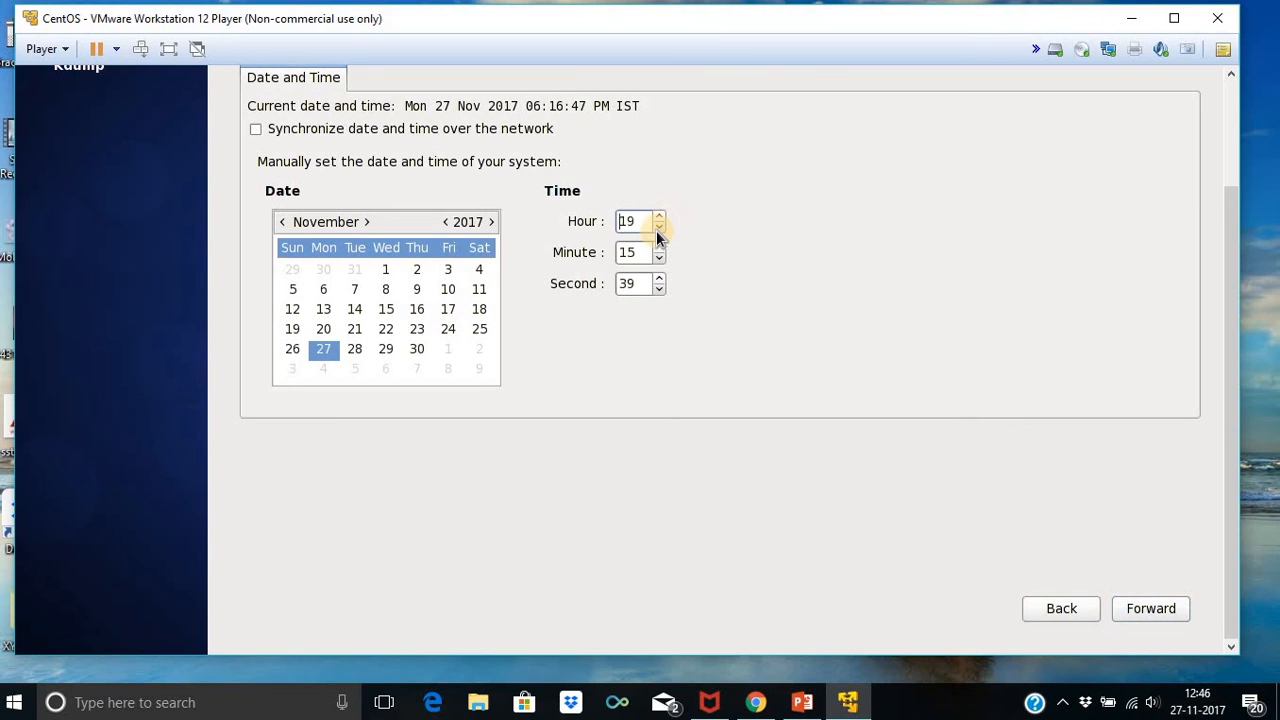
double_click(657, 228)
left_click(657, 226)
left_click(657, 248)
double_click(657, 246)
triple_click(657, 246)
triple_click(657, 246)
triple_click(657, 246)
triple_click(657, 246)
double_click(657, 246)
left_click(657, 246)
left_click(657, 246)
left_click(657, 247)
left_click(657, 247)
Set the clock minutes to 45, finish the date and time step, and accept the Kdump reboot prompt
left_click(657, 247)
left_click(1174, 613)
left_click(1175, 611)
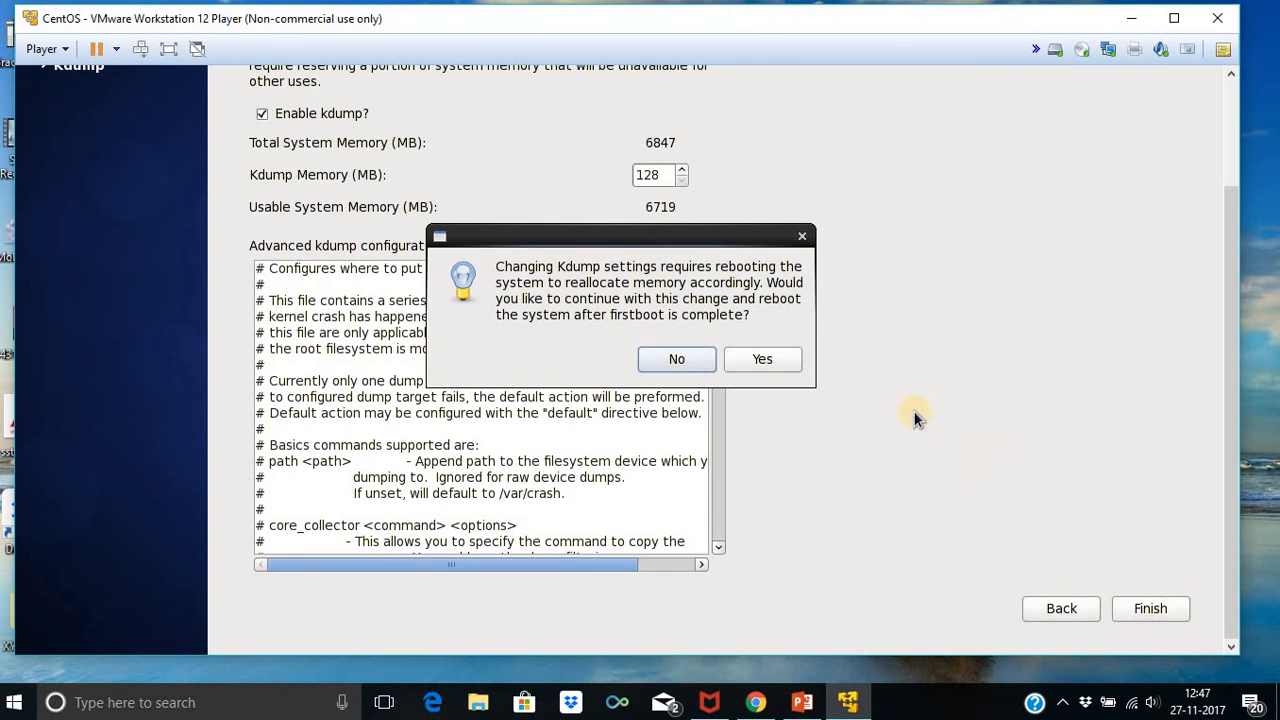
left_click(740, 352)
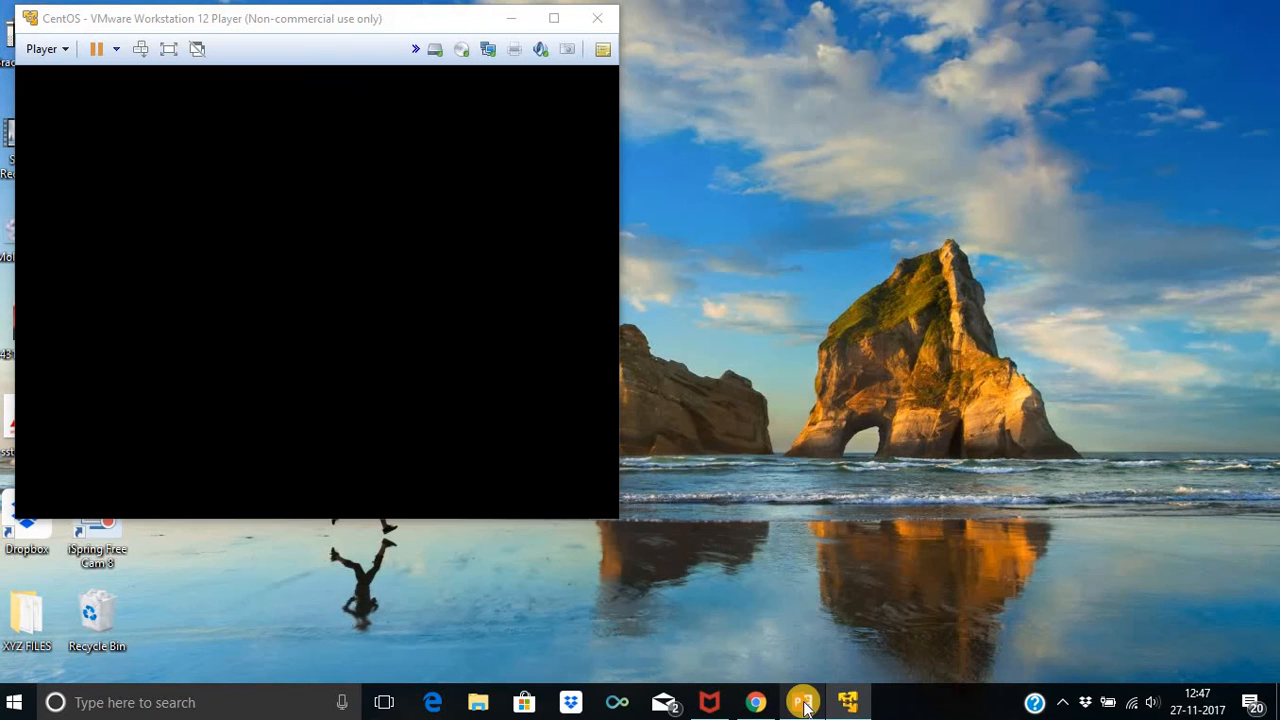
Confirm the reboot, move the VMware window to the right, and switch to the PowerPoint lecture deck
left_click_drag(388, 22, 1025, 25)
left_click(861, 439)
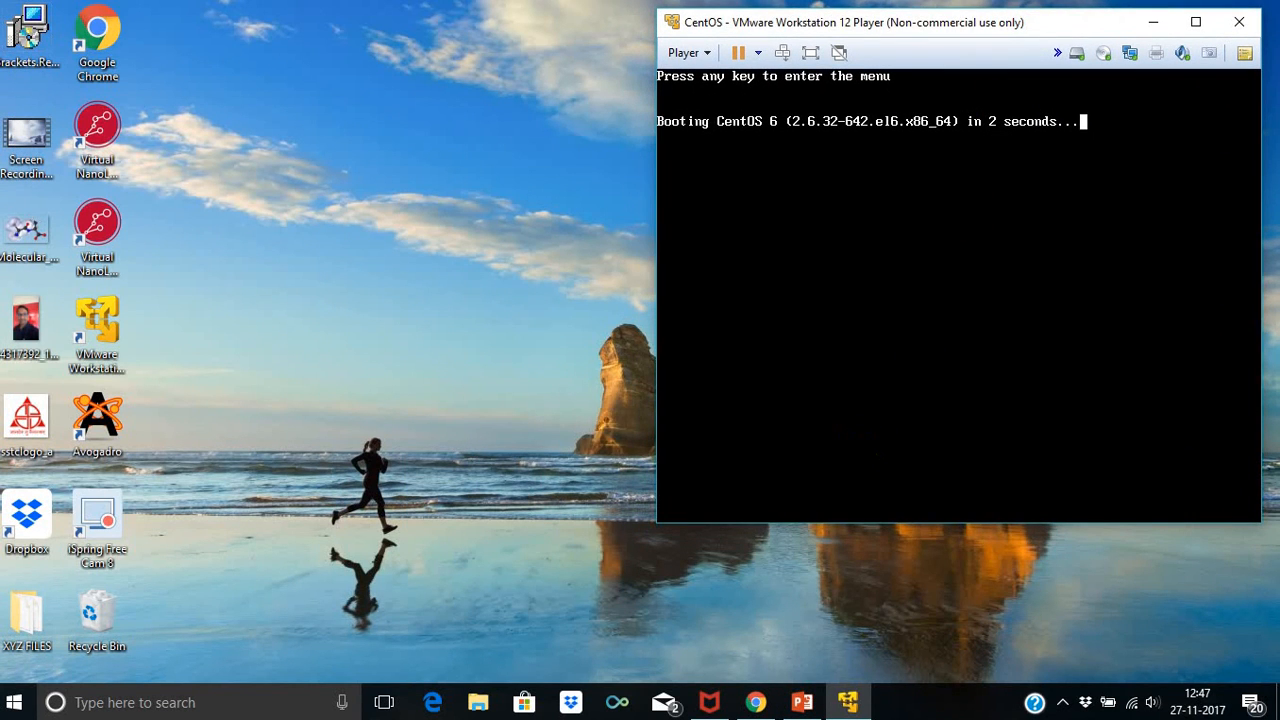
left_click(802, 702)
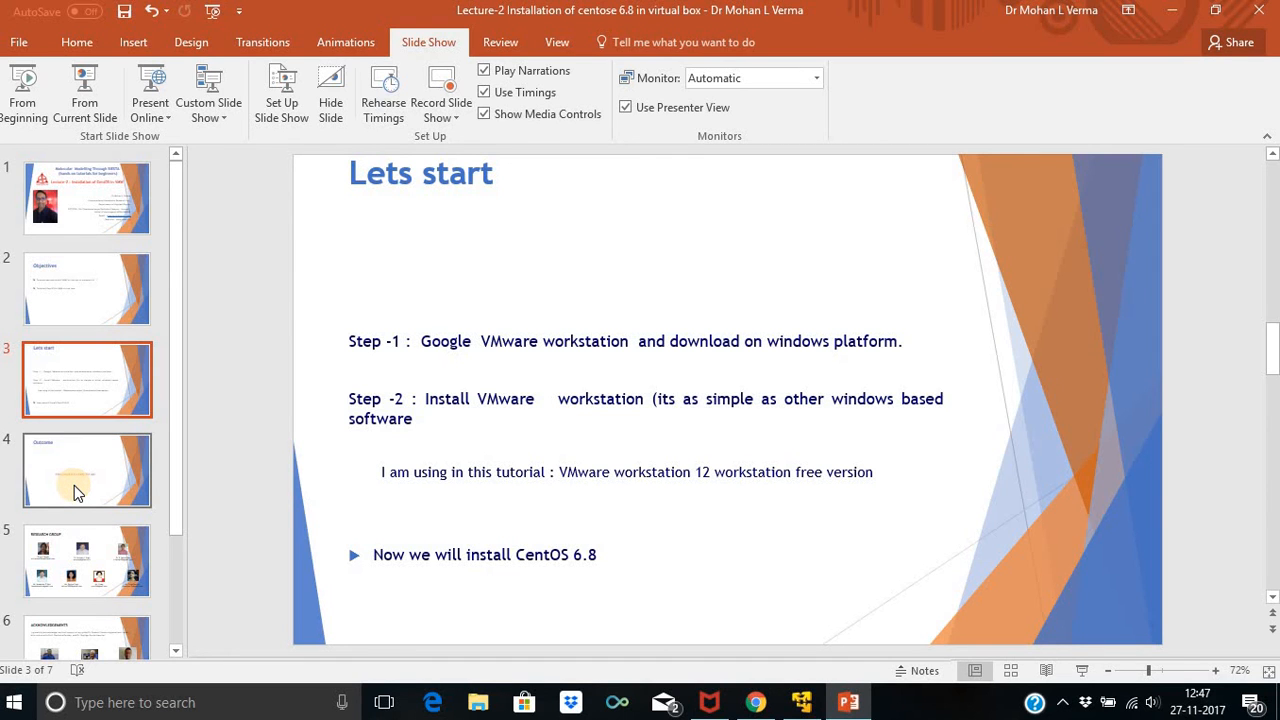
Restore down the lecture window, dismiss the Ribbon Display Options popup, and start the slide show from the beginning
key("super+Down")
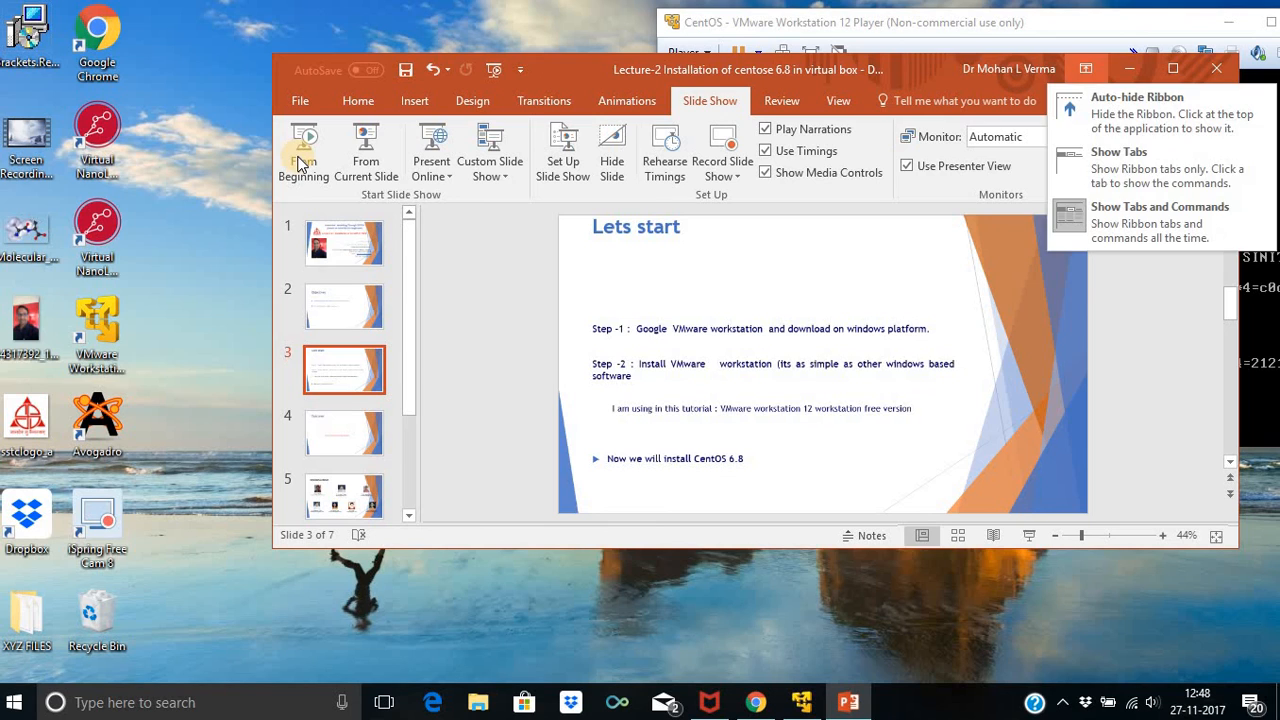
left_click(301, 165)
left_click(299, 160)
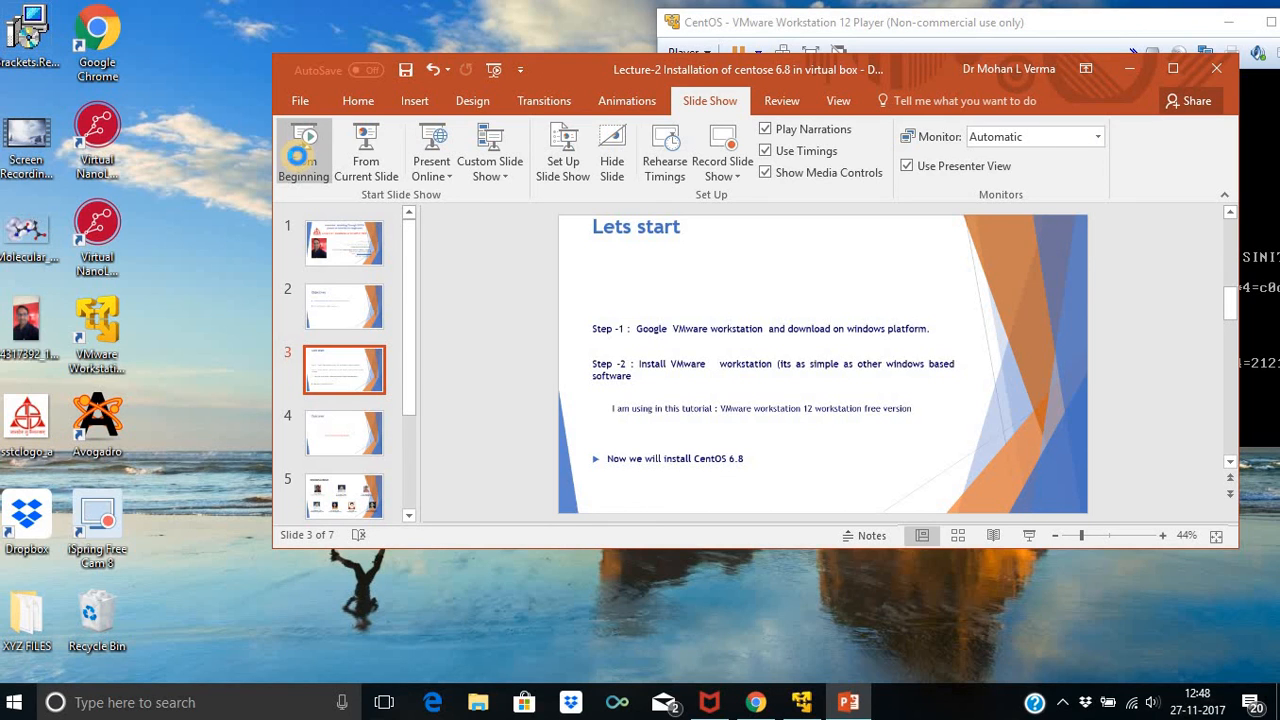